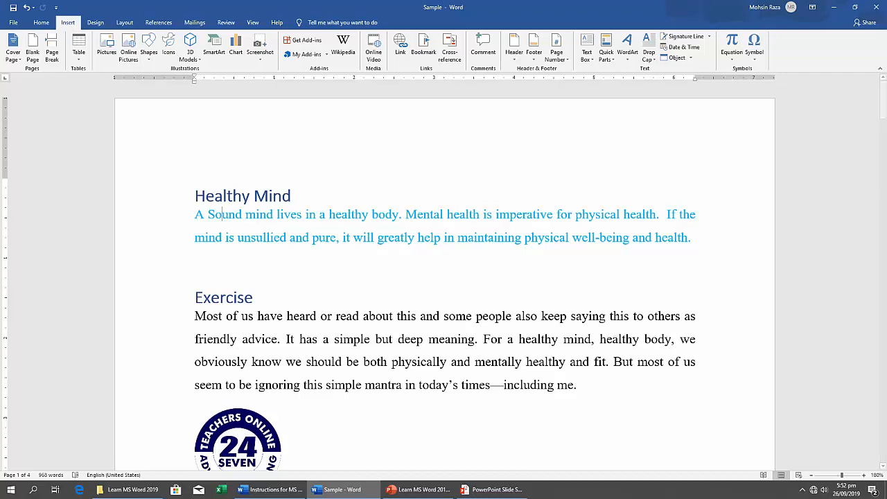
Switch to the Instructions for MS Word document and read the Insert Tab tasks, starting with the page break task.
{"action": "left_click", "coordinate": [260, 490]}
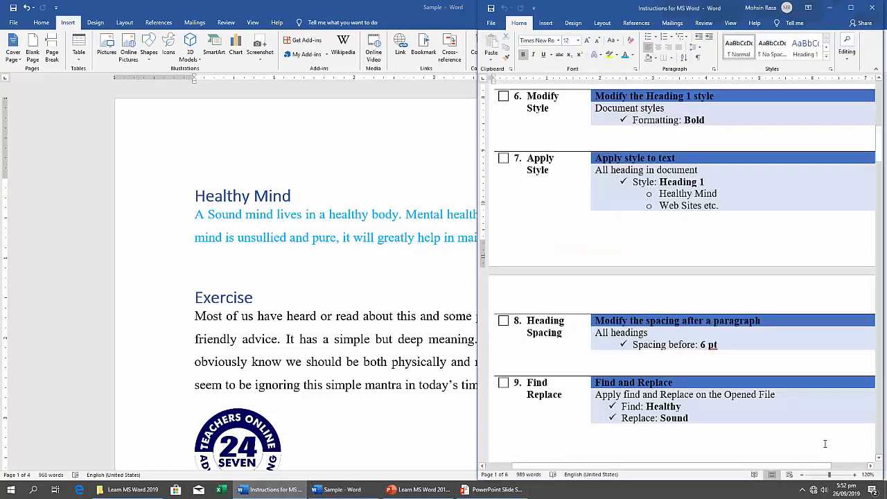
{"action": "left_click", "coordinate": [878, 458]}
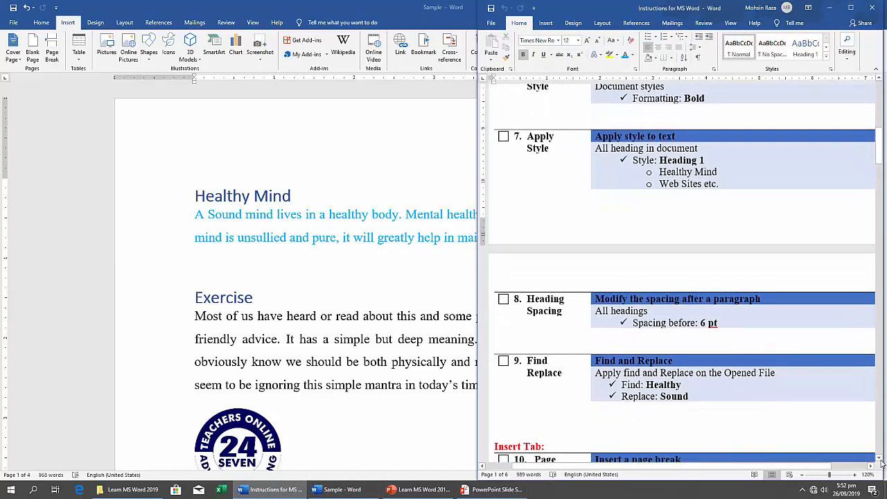
{"action": "left_click", "coordinate": [879, 459]}
{"action": "left_click", "coordinate": [879, 459]}
{"action": "left_click", "coordinate": [880, 459]}
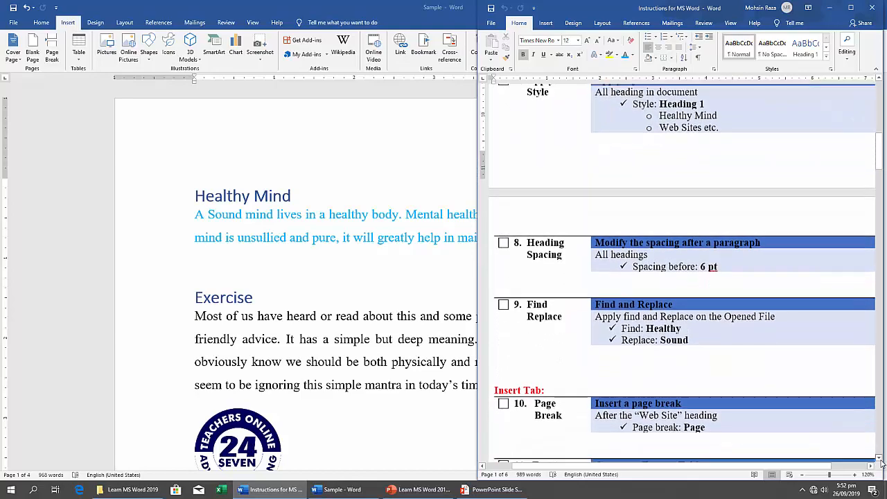
{"action": "left_click", "coordinate": [880, 459]}
{"action": "left_click", "coordinate": [879, 459]}
{"action": "left_click", "coordinate": [879, 459]}
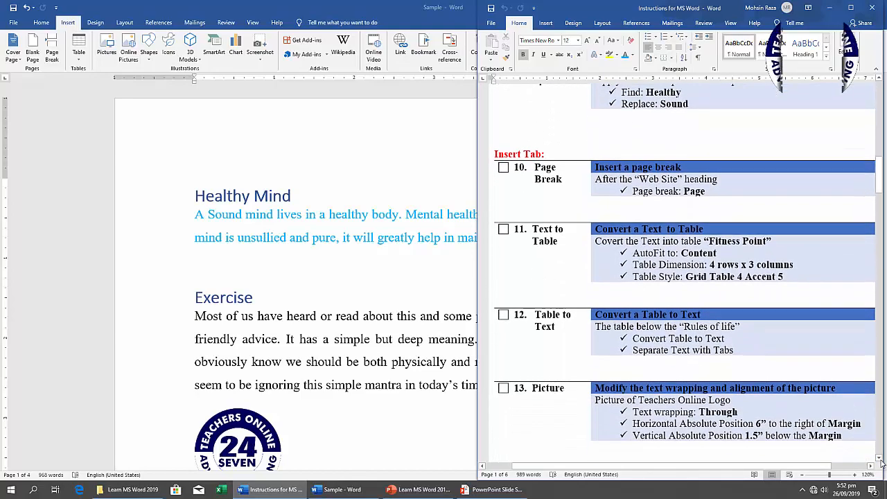
{"action": "left_click", "coordinate": [880, 459]}
{"action": "left_click", "coordinate": [880, 459]}
{"action": "left_click", "coordinate": [880, 459]}
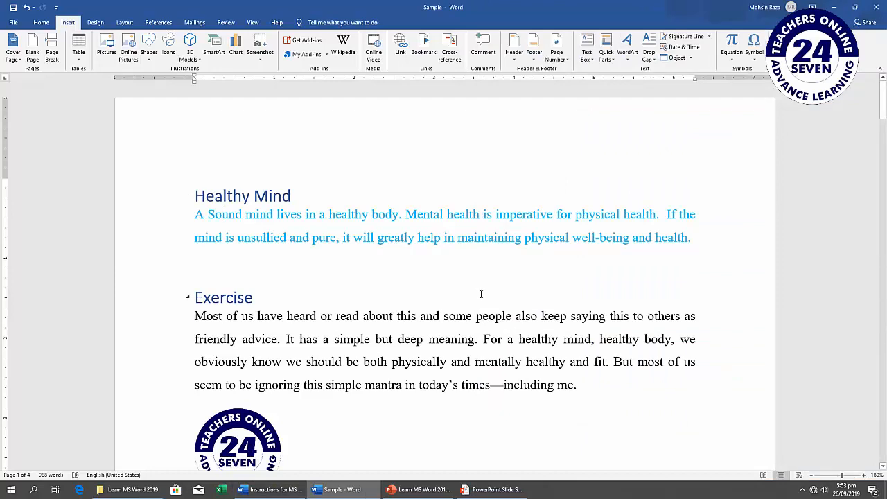
{"action": "scroll", "coordinate": [481, 294], "scroll_direction": "down", "scroll_amount": 2}
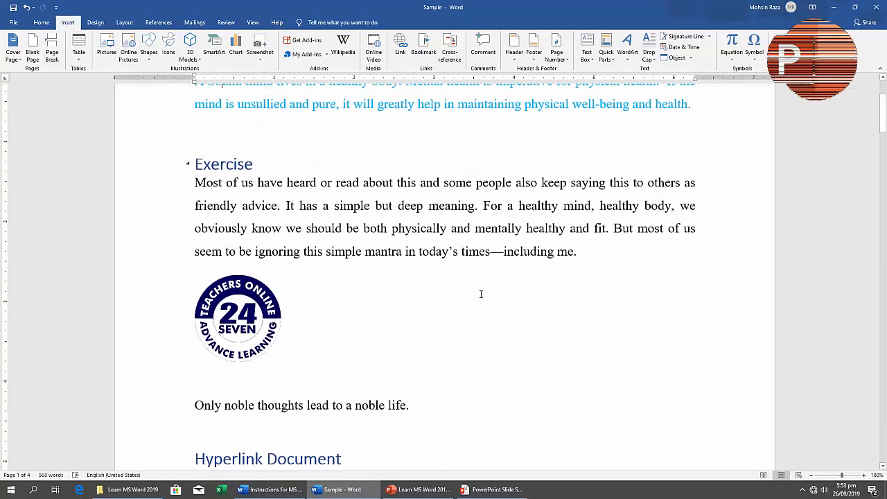
{"action": "scroll", "coordinate": [481, 294], "scroll_direction": "up", "scroll_amount": 2}
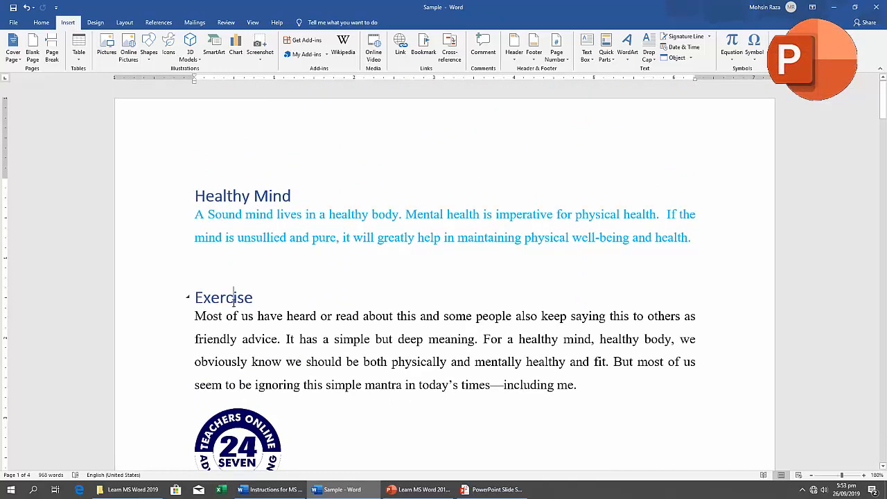
{"action": "scroll", "coordinate": [235, 301], "scroll_direction": "down", "scroll_amount": 6}
{"action": "scroll", "coordinate": [234, 301], "scroll_direction": "down", "scroll_amount": 3}
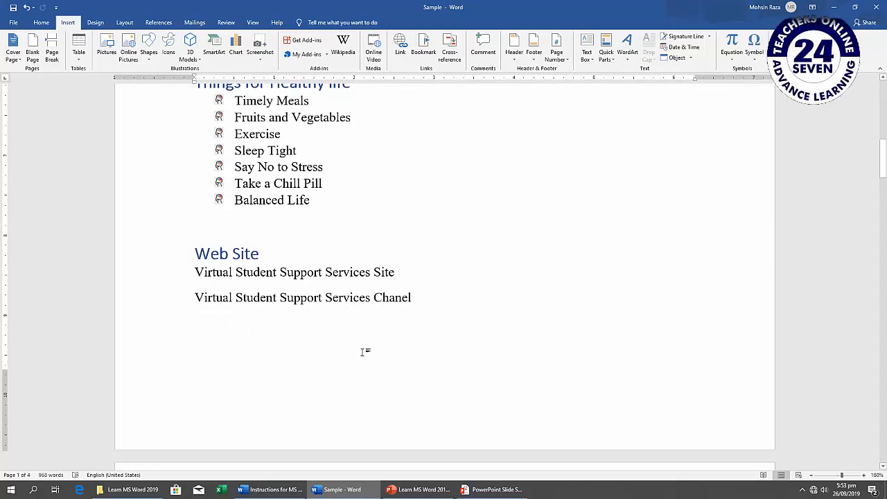
{"action": "type", "text": "Rules of Life Drink Filtered Water Throughout the Day"}
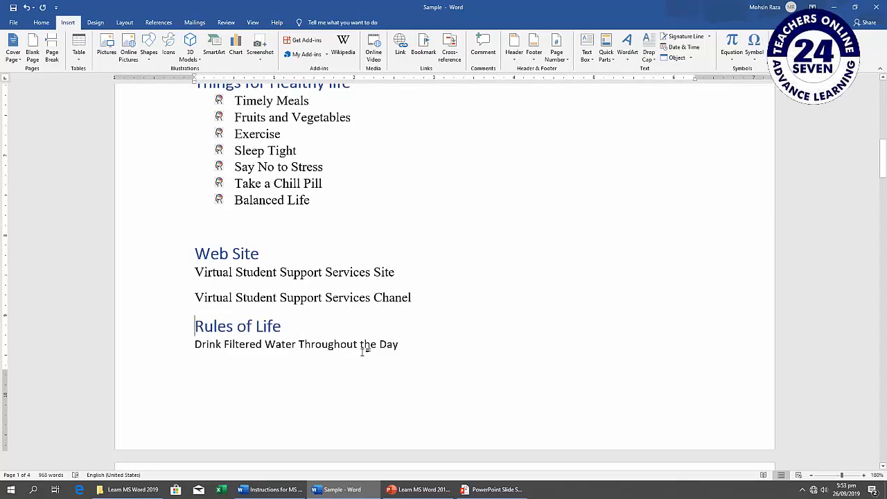
{"action": "key", "text": "ctrl+z"}
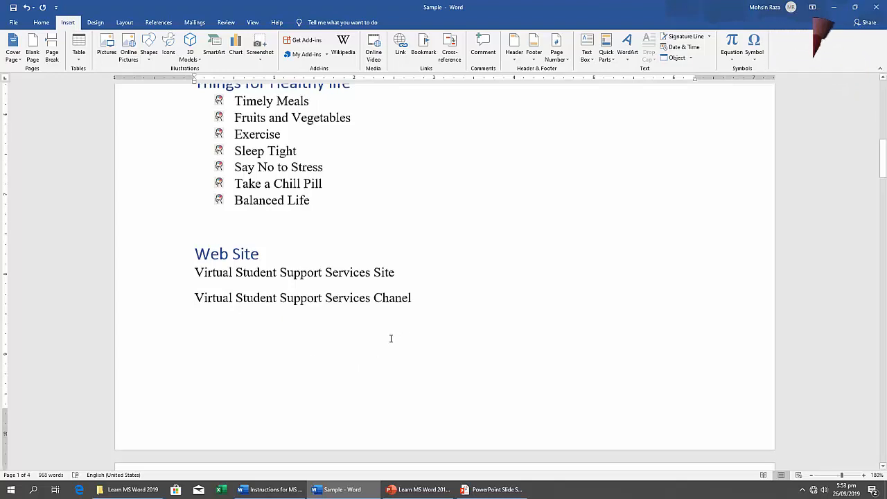
Remove the existing page break after the Web Site section and insert a new page break before the Rules of Life heading.
{"action": "scroll", "coordinate": [390, 337], "scroll_direction": "up", "scroll_amount": 1}
{"action": "scroll", "coordinate": [391, 338], "scroll_direction": "down", "scroll_amount": 2}
{"action": "scroll", "coordinate": [391, 338], "scroll_direction": "down", "scroll_amount": 2}
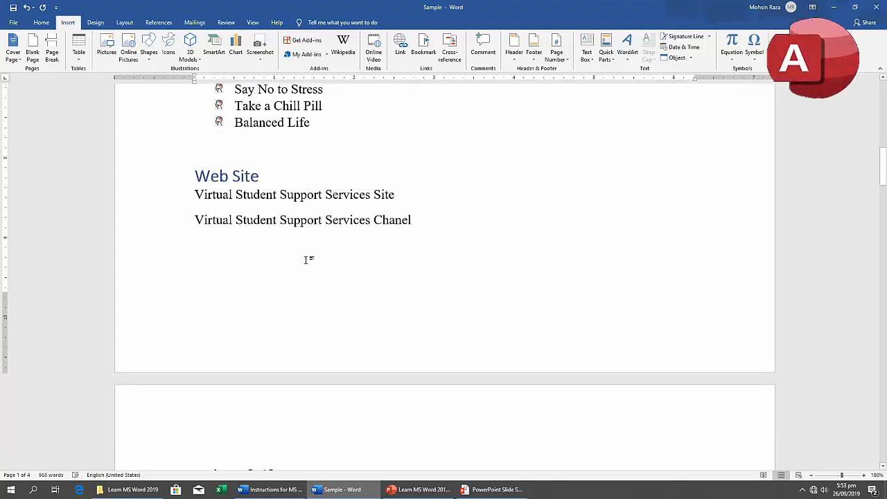
{"action": "left_click", "coordinate": [440, 214]}
{"action": "key", "text": "Delete"}
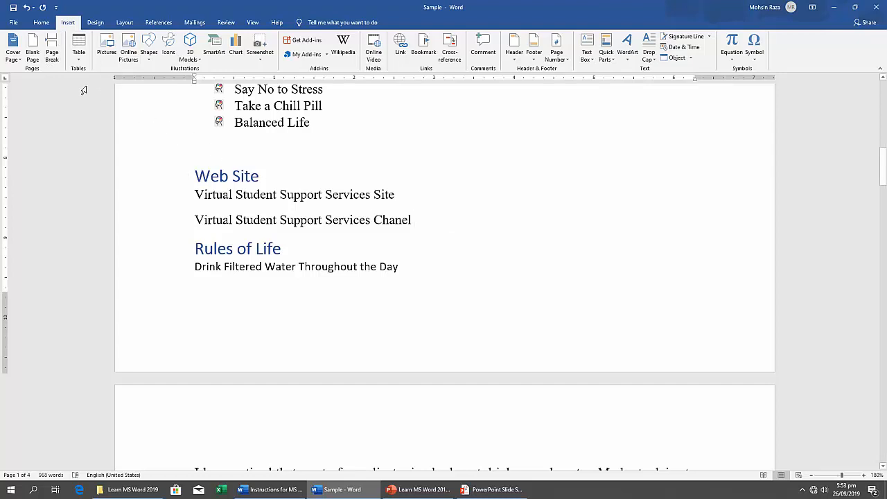
{"action": "left_click", "coordinate": [52, 55]}
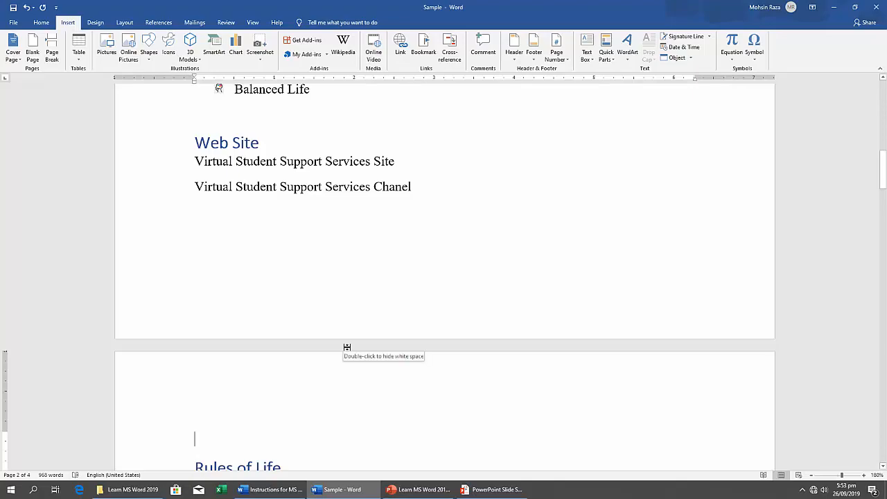
Show the paragraph marks and hidden formatting symbols, and examine the page break below the Web Site section.
{"action": "scroll", "coordinate": [347, 347], "scroll_direction": "down", "scroll_amount": 10}
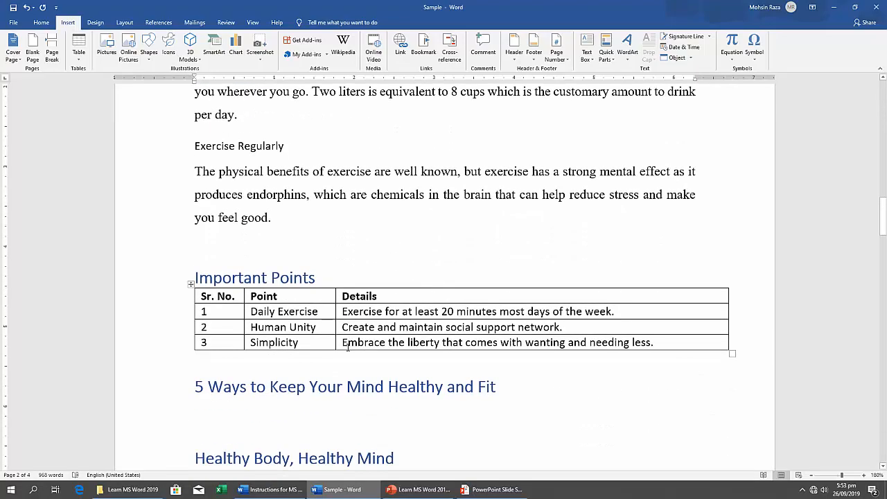
{"action": "scroll", "coordinate": [348, 347], "scroll_direction": "down", "scroll_amount": 6}
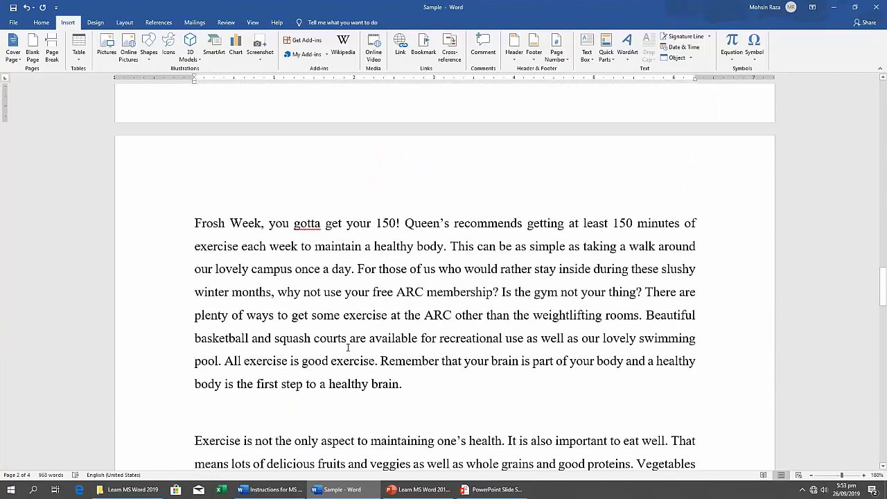
{"action": "scroll", "coordinate": [348, 347], "scroll_direction": "up", "scroll_amount": 3}
{"action": "scroll", "coordinate": [348, 347], "scroll_direction": "up", "scroll_amount": 15}
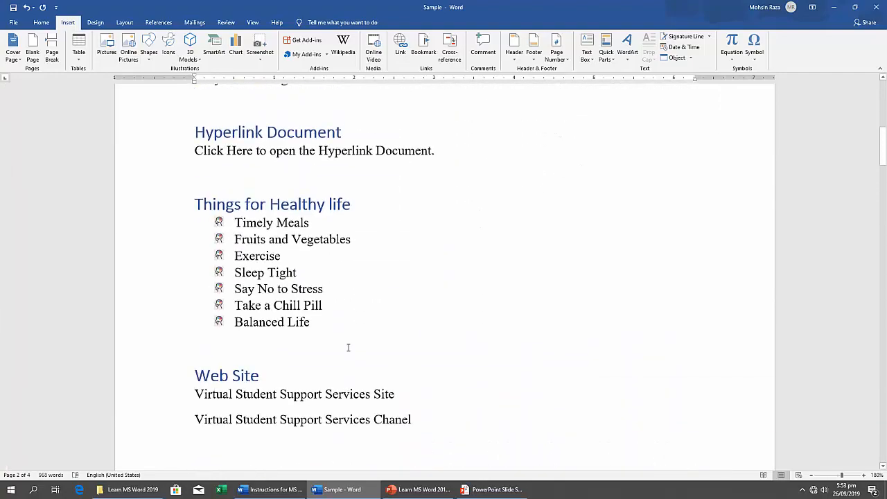
{"action": "scroll", "coordinate": [348, 348], "scroll_direction": "up", "scroll_amount": 3}
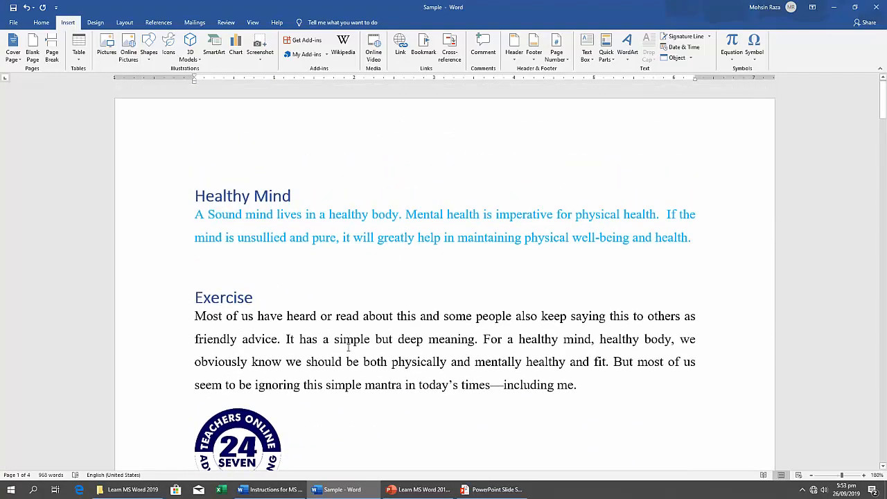
{"action": "left_click", "coordinate": [41, 22]}
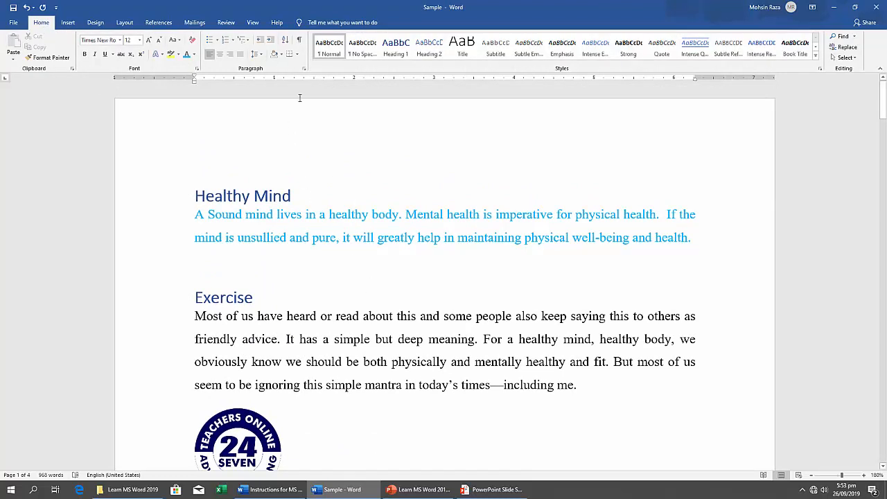
{"action": "left_click", "coordinate": [299, 42]}
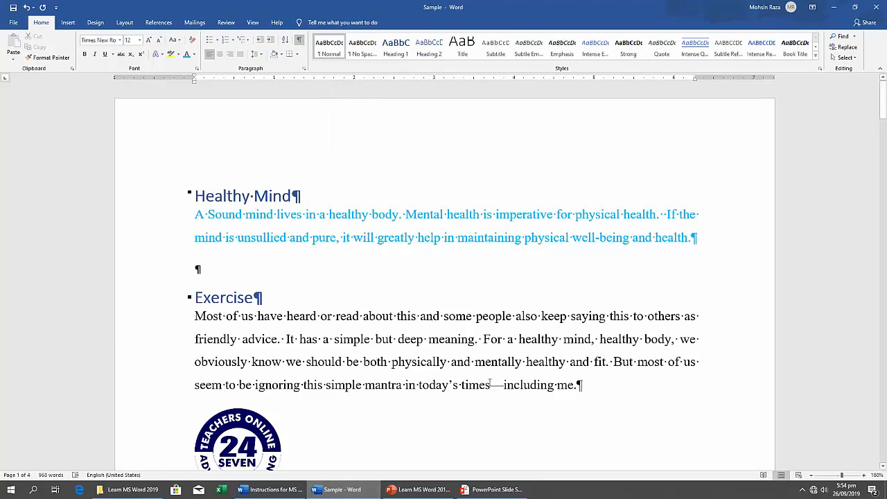
{"action": "scroll", "coordinate": [490, 383], "scroll_direction": "down", "scroll_amount": 5}
{"action": "scroll", "coordinate": [490, 383], "scroll_direction": "down", "scroll_amount": 2}
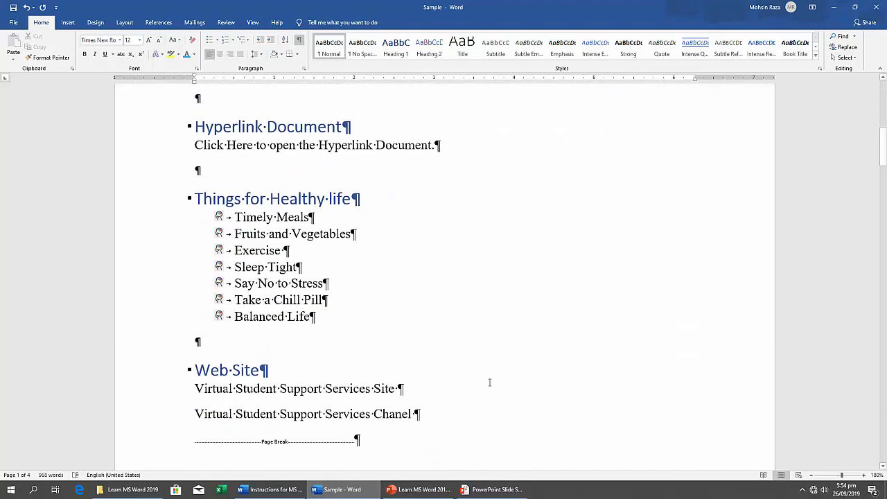
{"action": "scroll", "coordinate": [489, 383], "scroll_direction": "down", "scroll_amount": 3}
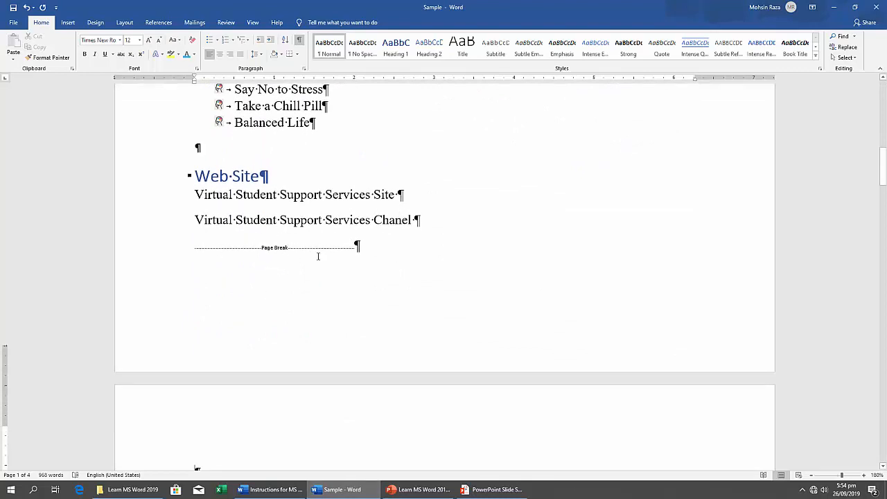
{"action": "scroll", "coordinate": [323, 254], "scroll_direction": "down", "scroll_amount": 2}
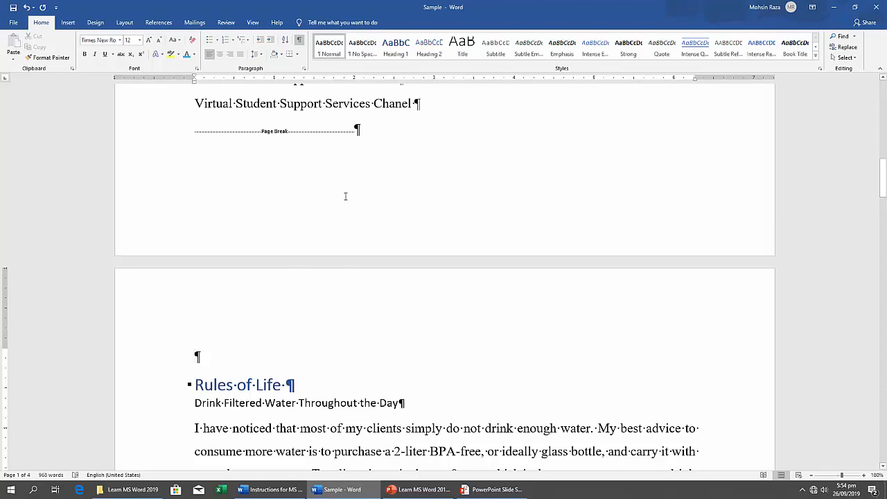
Hide the formatting marks and go back to the beginning of the document.
{"action": "left_click", "coordinate": [299, 43]}
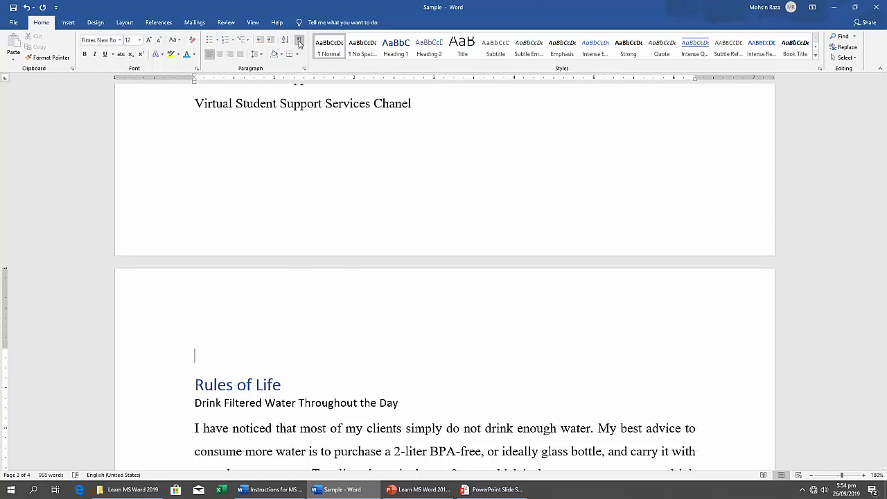
{"action": "scroll", "coordinate": [332, 234], "scroll_direction": "up", "scroll_amount": 4}
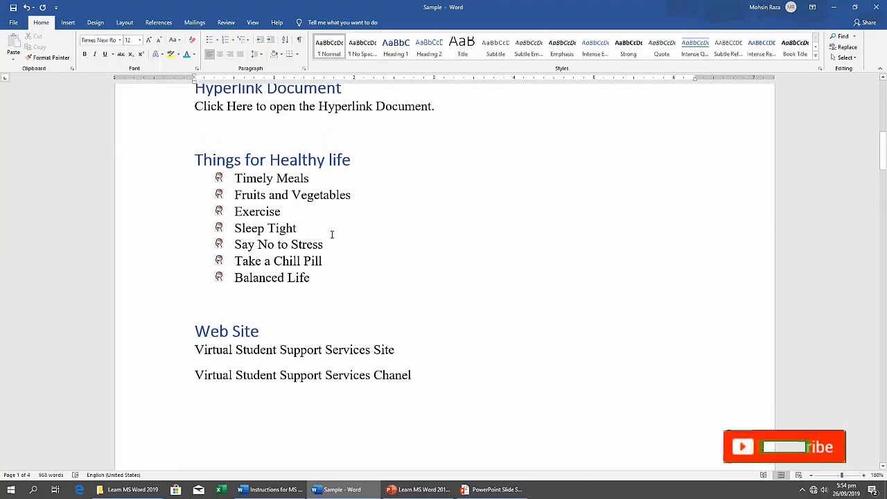
{"action": "scroll", "coordinate": [332, 234], "scroll_direction": "up", "scroll_amount": 8}
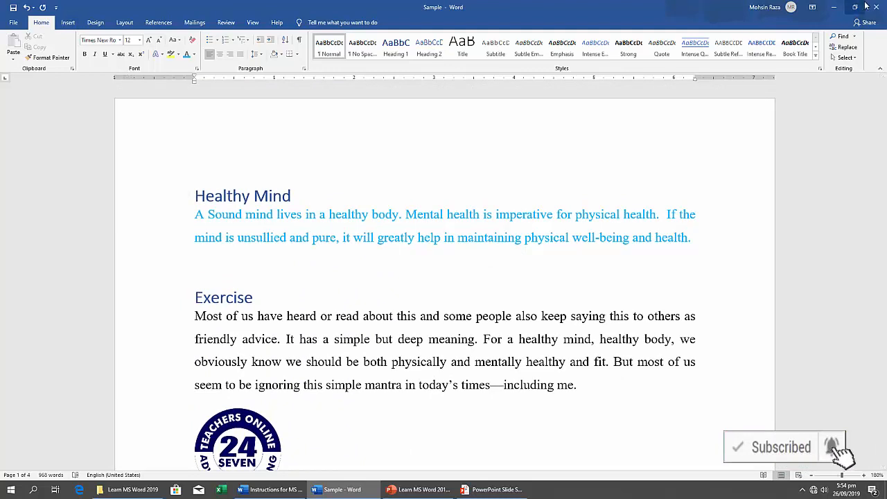
Shrink the Sample document window to sit beside the instructions and read task 11, Text to Table.
{"action": "left_click", "coordinate": [68, 22]}
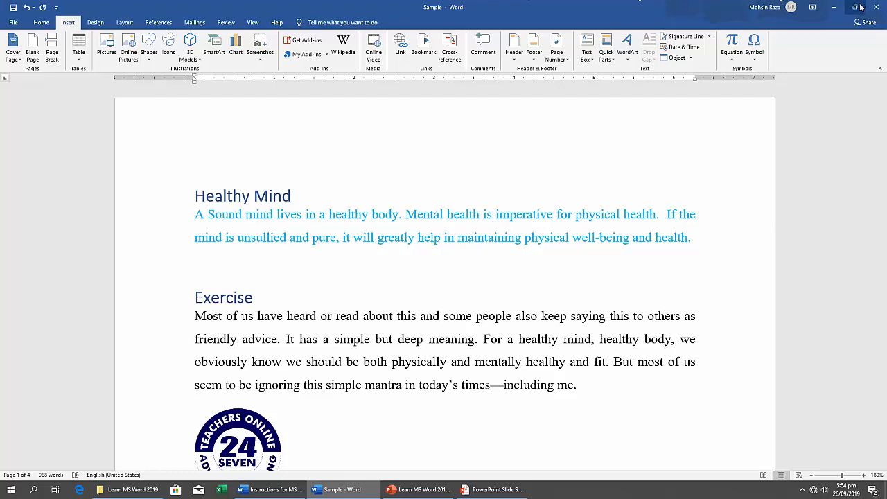
{"action": "left_click", "coordinate": [857, 7]}
{"action": "left_click", "coordinate": [662, 309]}
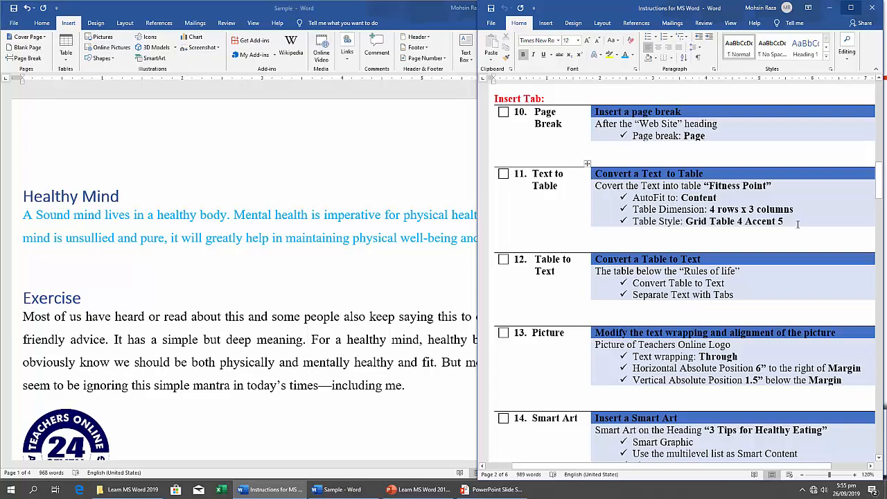
Return to the Sample document, go to the Fitness Point section and maximize the window.
{"action": "left_click", "coordinate": [263, 324]}
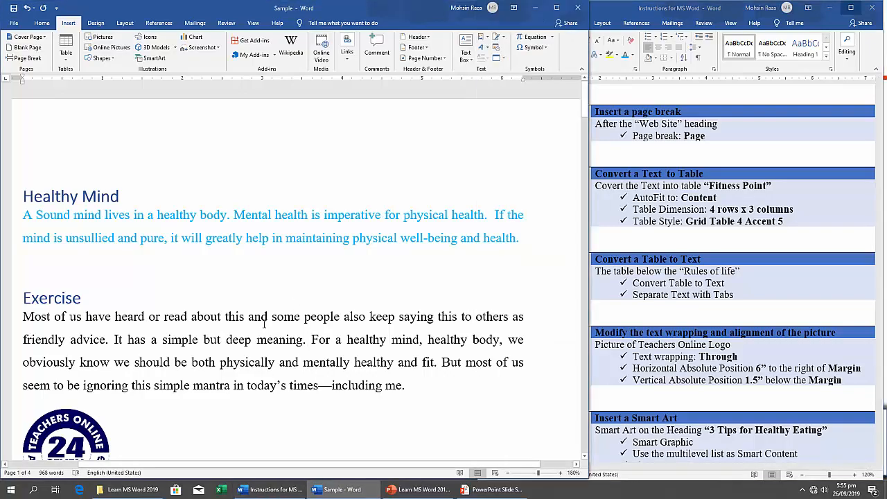
{"action": "scroll", "coordinate": [263, 322], "scroll_direction": "down", "scroll_amount": 15}
{"action": "scroll", "coordinate": [264, 323], "scroll_direction": "down", "scroll_amount": 20}
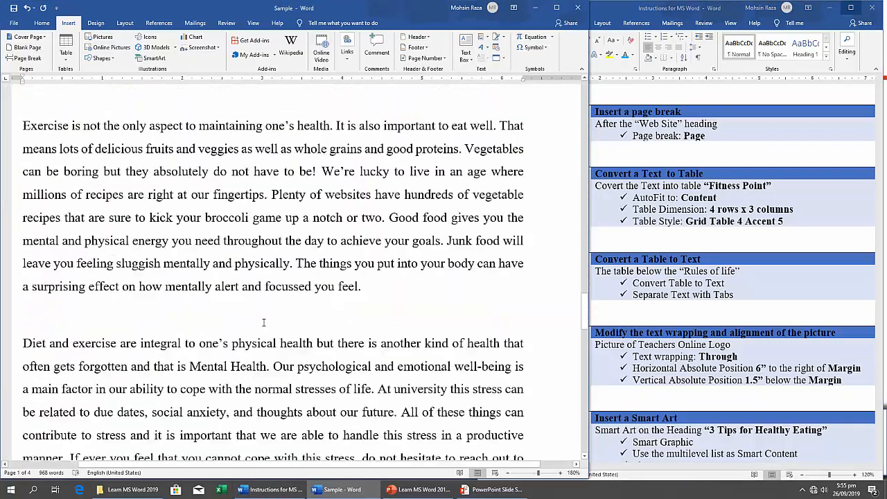
{"action": "scroll", "coordinate": [263, 322], "scroll_direction": "down", "scroll_amount": 2}
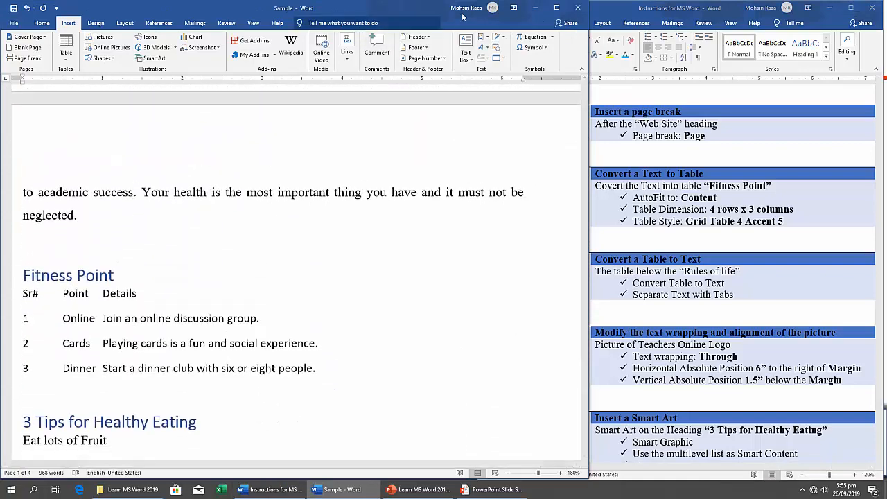
{"action": "left_click", "coordinate": [557, 8]}
Convert the four tab-separated lines under Fitness Point into a table, using AutoFit to contents and separating the text at tabs.
{"action": "scroll", "coordinate": [322, 312], "scroll_direction": "down", "scroll_amount": 3}
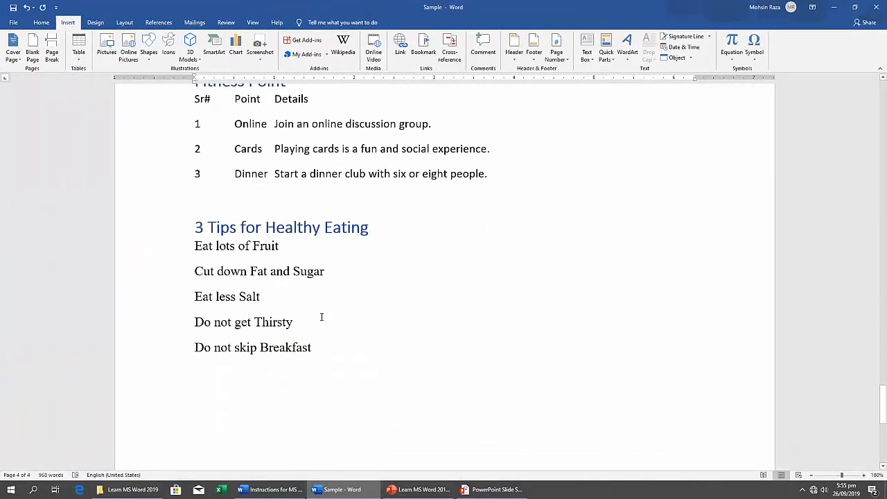
{"action": "scroll", "coordinate": [257, 293], "scroll_direction": "up", "scroll_amount": 3}
{"action": "triple_click", "coordinate": [264, 278]}
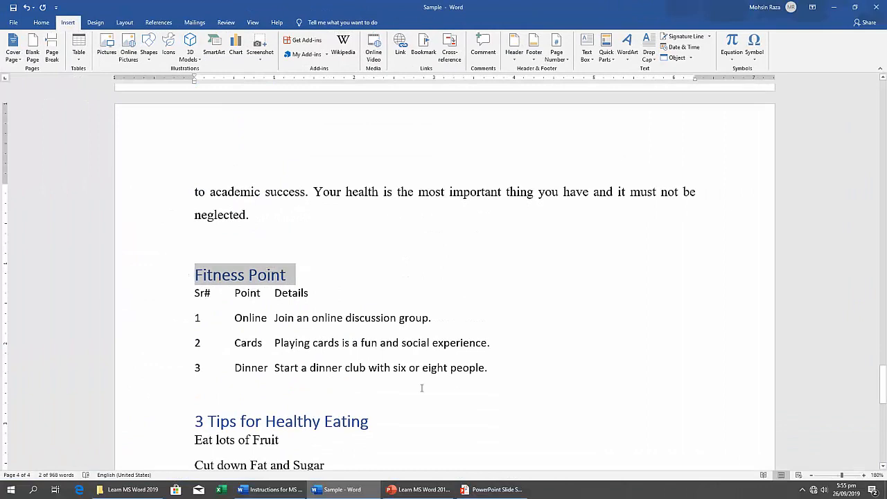
{"action": "left_click_drag", "start_coordinate": [499, 371], "coordinate": [198, 291]}
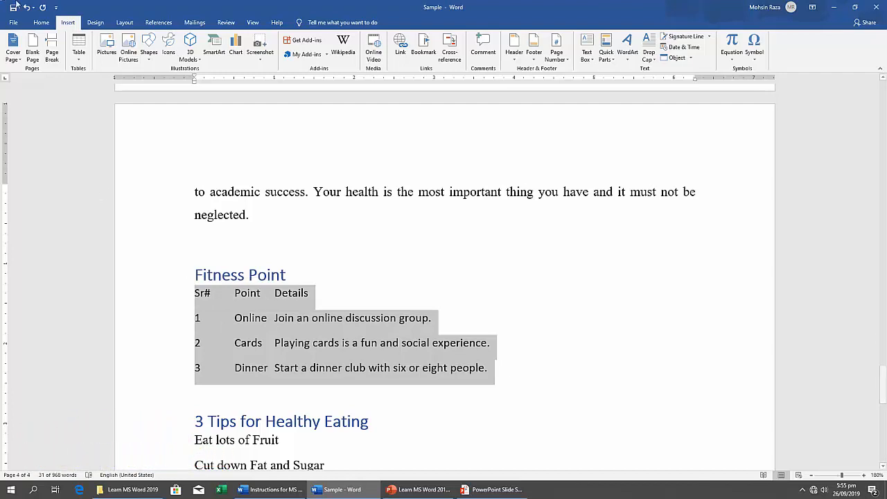
{"action": "left_click", "coordinate": [80, 61]}
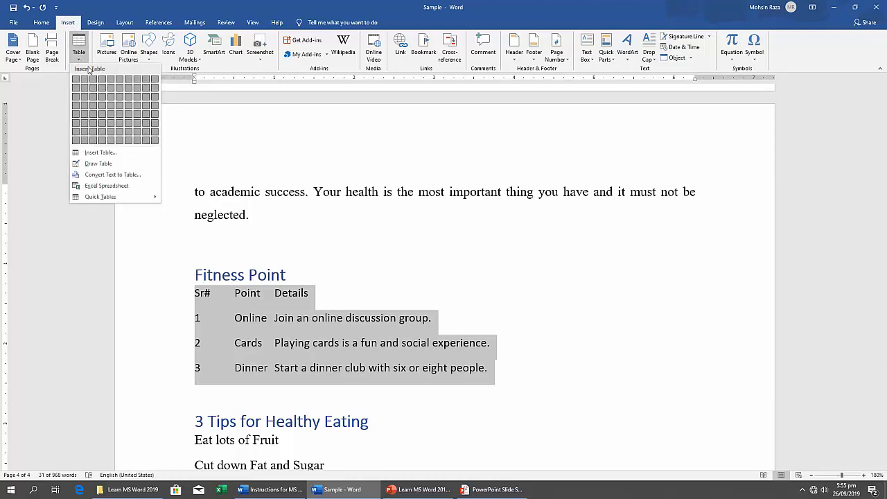
{"action": "left_click", "coordinate": [112, 174]}
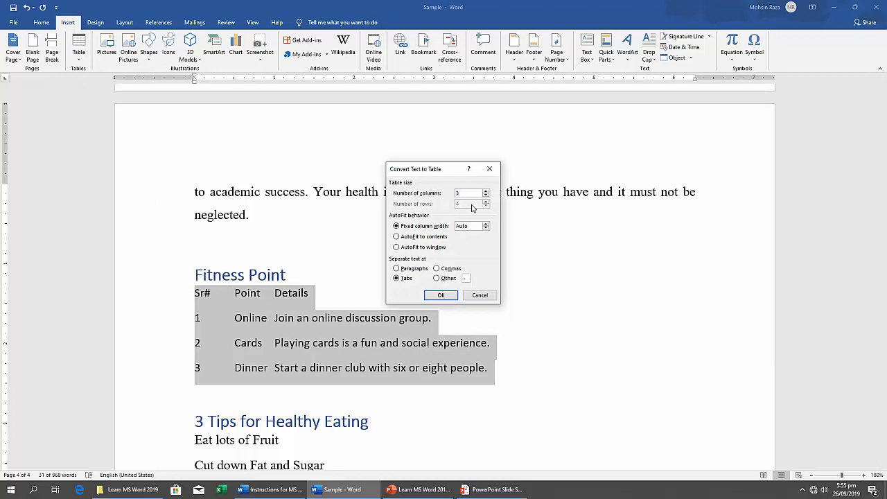
{"action": "left_click", "coordinate": [412, 239]}
{"action": "left_click", "coordinate": [440, 296]}
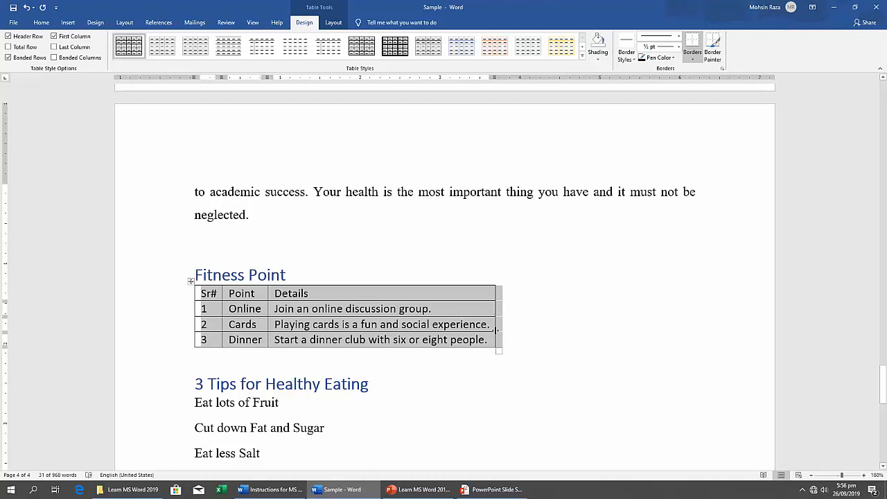
Apply the Grid Table 4 - Accent 5 style to the whole Fitness Point table and deselect it.
{"action": "left_click", "coordinate": [249, 354]}
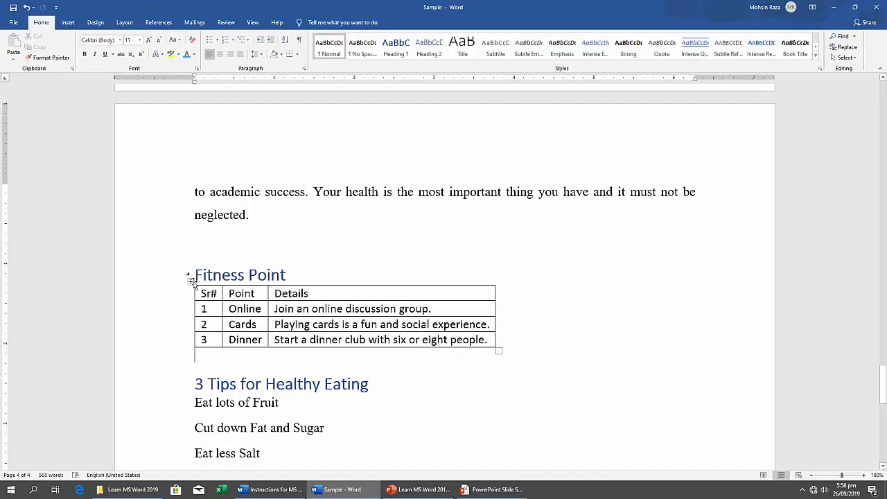
{"action": "left_click", "coordinate": [191, 280]}
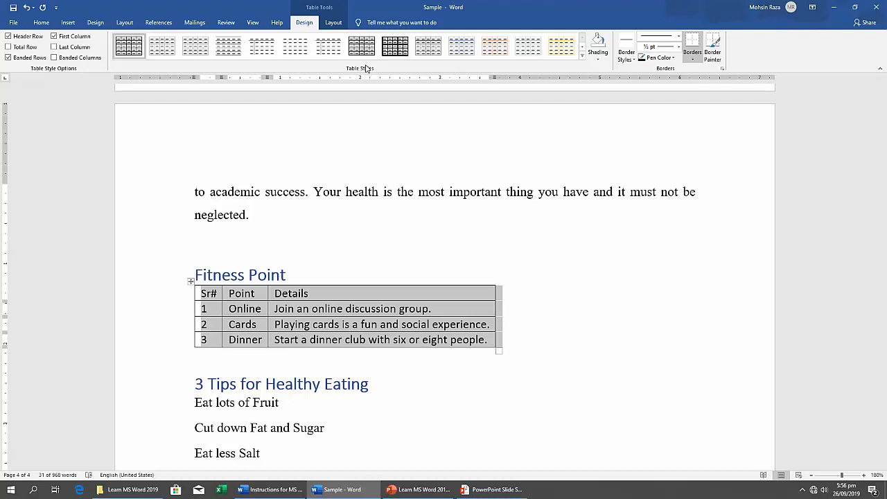
{"action": "left_click", "coordinate": [583, 59]}
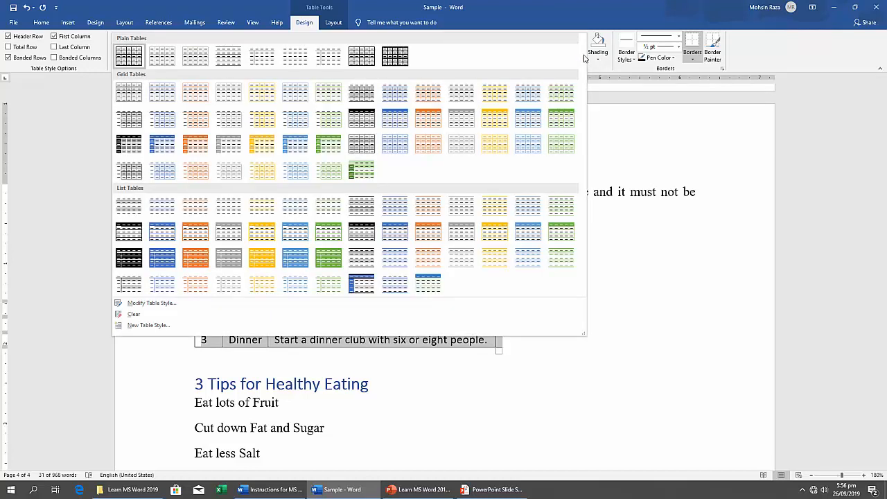
{"action": "left_click", "coordinate": [529, 125]}
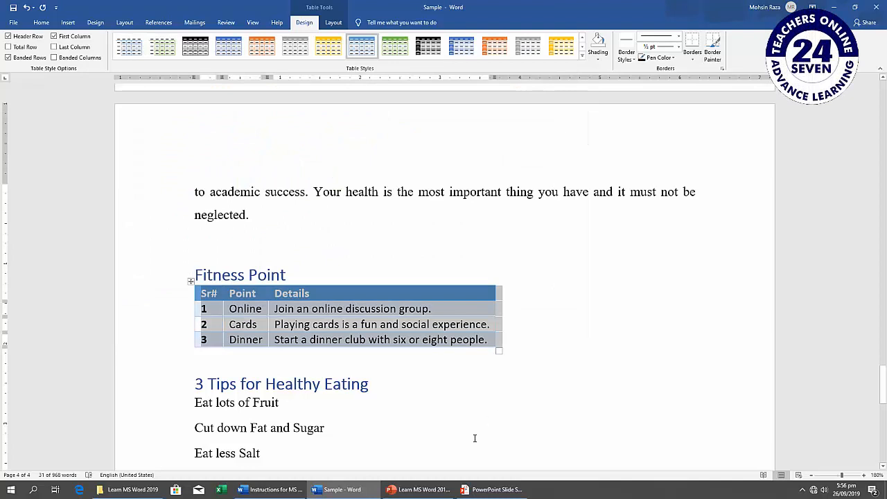
{"action": "left_click", "coordinate": [485, 406]}
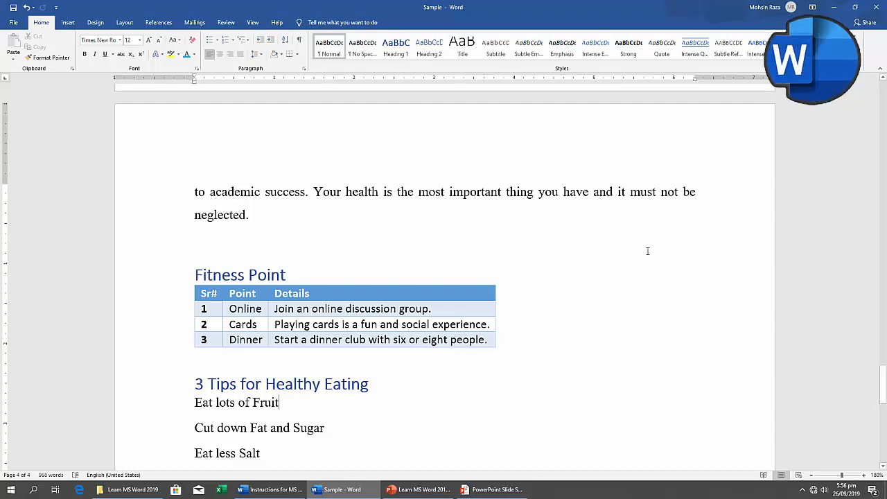
{"action": "left_click", "coordinate": [373, 370]}
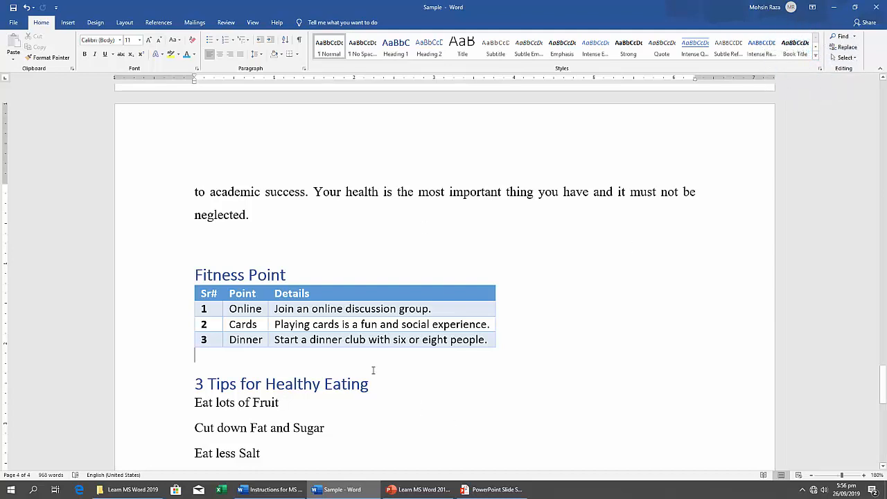
Shrink the Sample window to read task 12, Table to Text, in the instructions, and return to the maximized Sample document.
{"action": "left_click", "coordinate": [855, 7]}
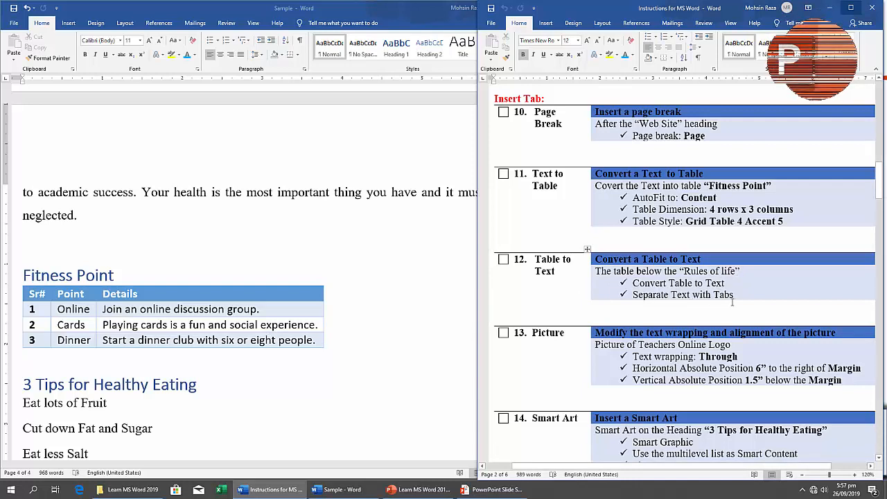
{"action": "left_click", "coordinate": [388, 313]}
{"action": "left_click", "coordinate": [556, 7]}
Find the Important Points table below the Rules of Life section and select the whole table.
{"action": "scroll", "coordinate": [413, 280], "scroll_direction": "up", "scroll_amount": 5}
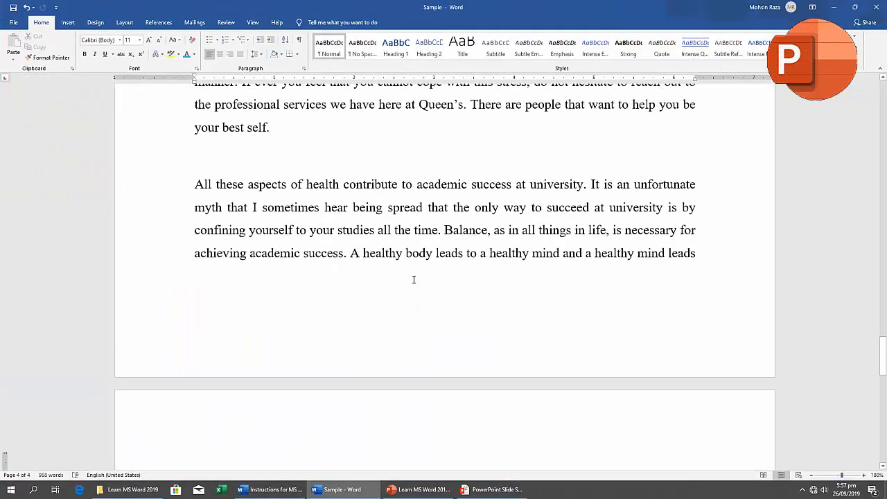
{"action": "scroll", "coordinate": [414, 279], "scroll_direction": "up", "scroll_amount": 15}
{"action": "scroll", "coordinate": [403, 278], "scroll_direction": "down", "scroll_amount": 3}
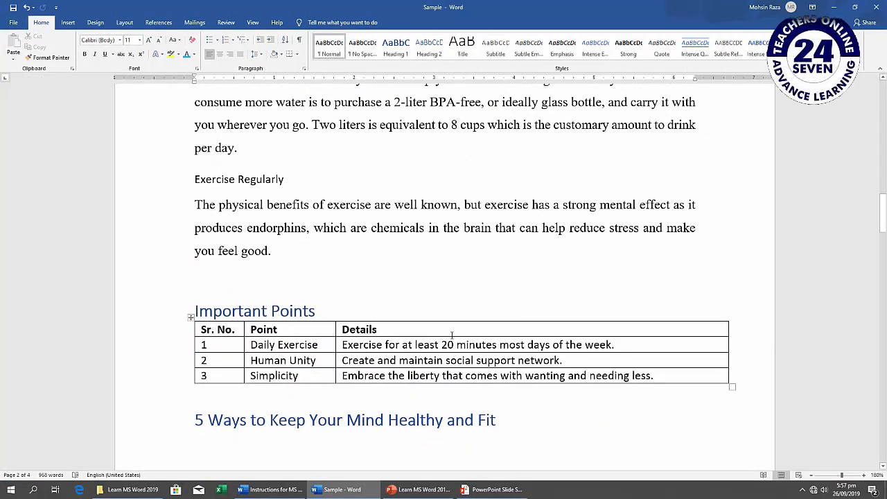
{"action": "scroll", "coordinate": [452, 335], "scroll_direction": "up", "scroll_amount": 1}
{"action": "scroll", "coordinate": [451, 333], "scroll_direction": "down", "scroll_amount": 10}
{"action": "scroll", "coordinate": [452, 333], "scroll_direction": "up", "scroll_amount": 12}
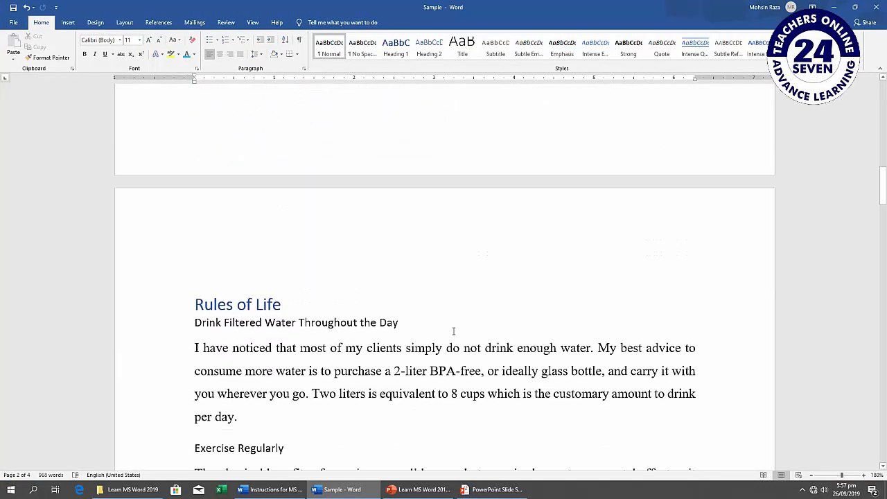
{"action": "scroll", "coordinate": [454, 331], "scroll_direction": "down", "scroll_amount": 4}
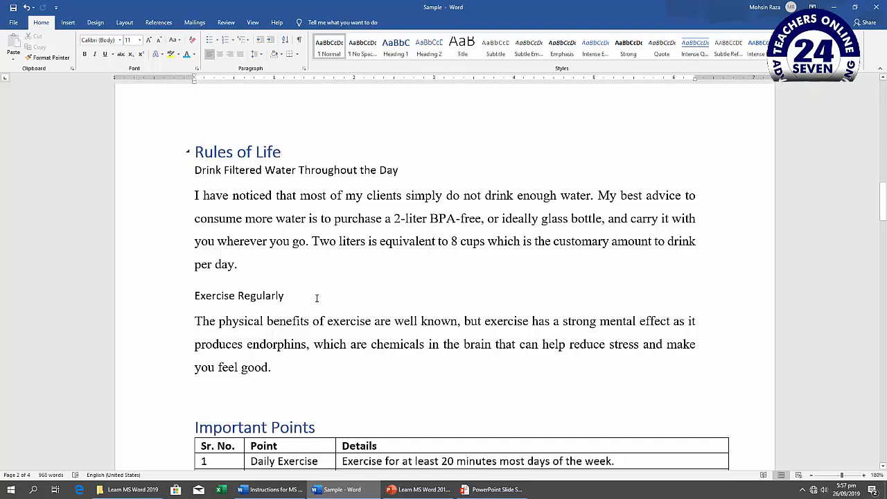
{"action": "scroll", "coordinate": [288, 361], "scroll_direction": "down", "scroll_amount": 2}
{"action": "scroll", "coordinate": [288, 361], "scroll_direction": "down", "scroll_amount": 2}
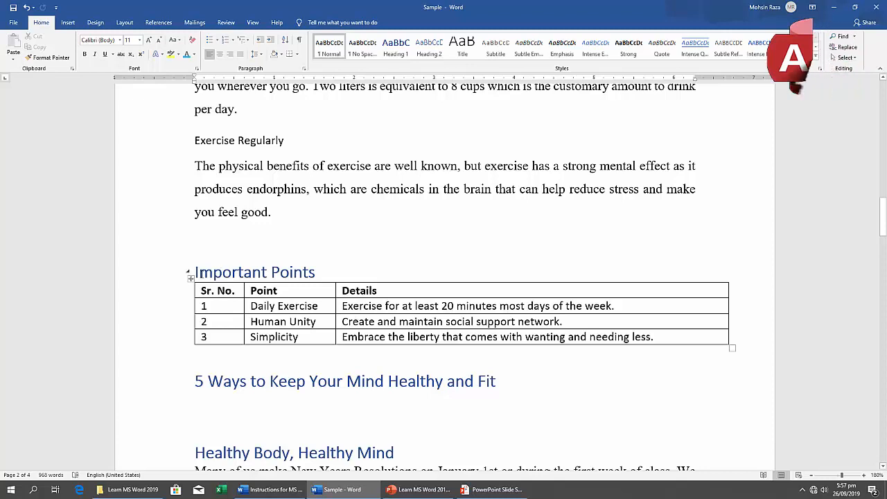
{"action": "left_click", "coordinate": [190, 280]}
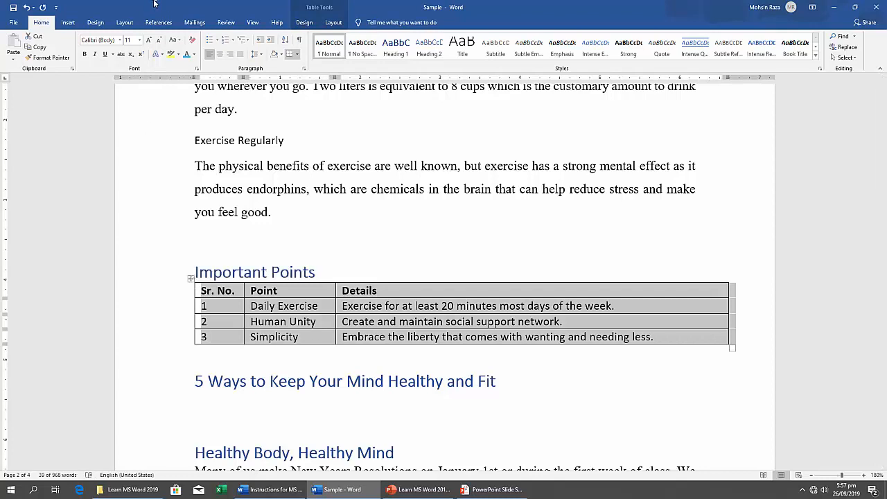
{"action": "left_click", "coordinate": [68, 23]}
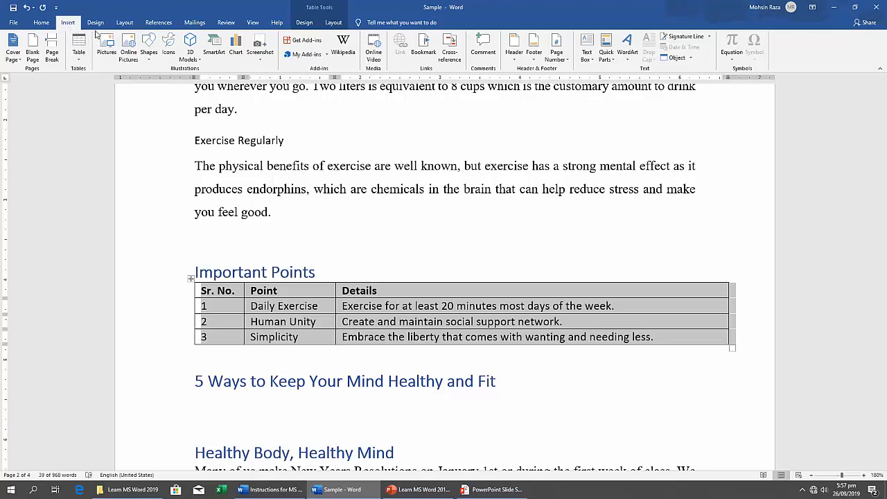
{"action": "left_click", "coordinate": [96, 23]}
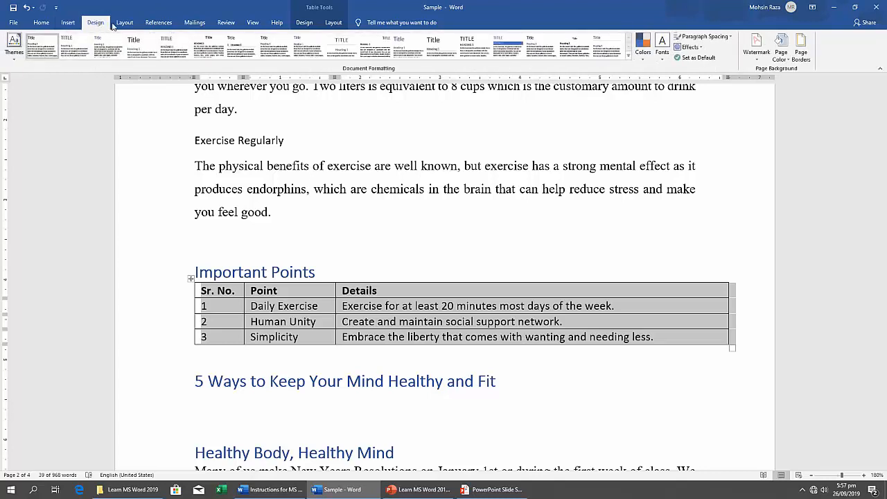
{"action": "left_click", "coordinate": [125, 24]}
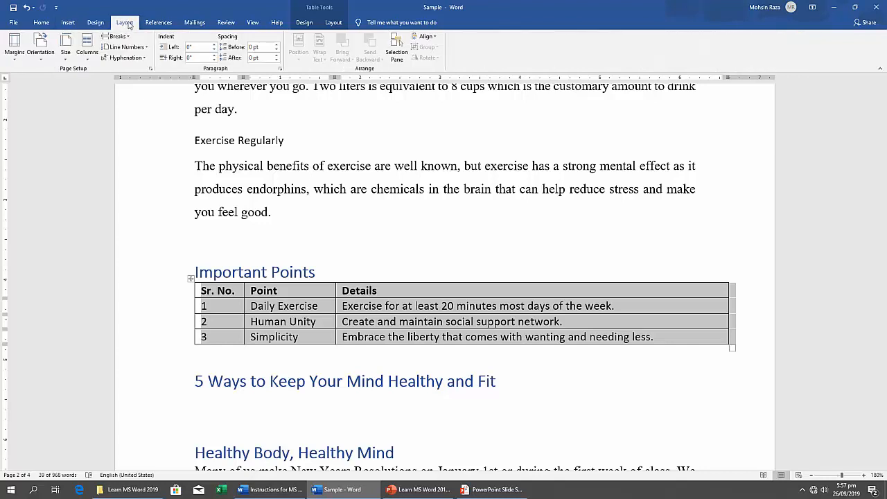
{"action": "left_click", "coordinate": [157, 23]}
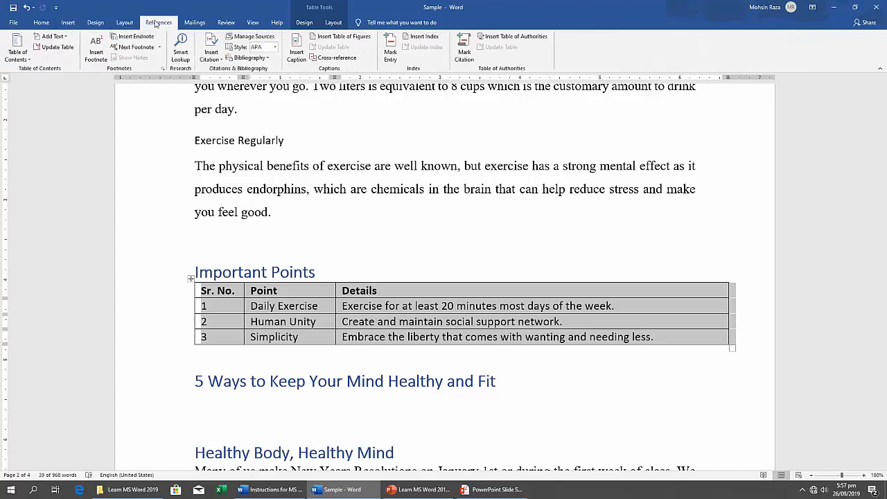
{"action": "left_click", "coordinate": [194, 23]}
{"action": "left_click", "coordinate": [226, 23]}
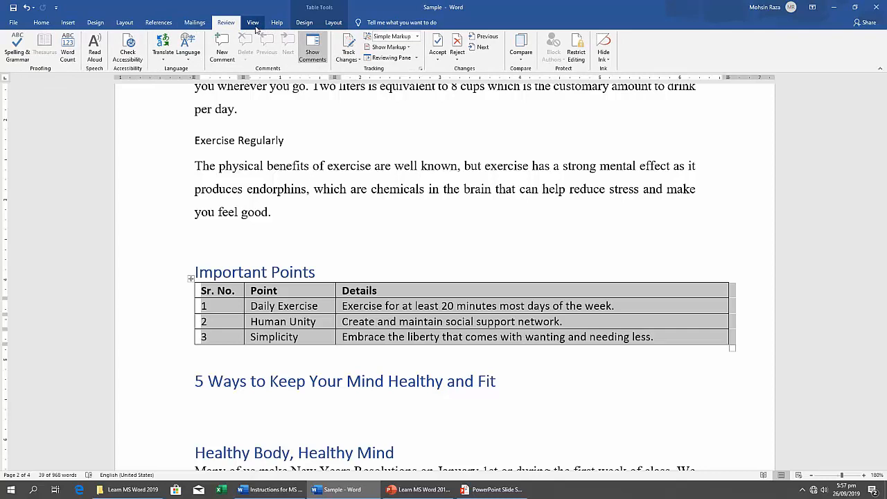
{"action": "left_click", "coordinate": [254, 26]}
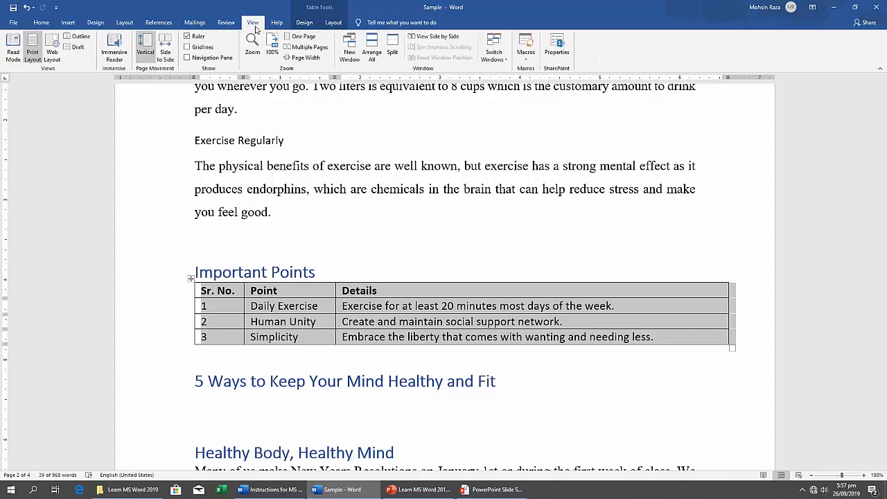
{"action": "left_click", "coordinate": [303, 24]}
Convert the selected Important Points table to text separated with tabs, and check the converted lines.
{"action": "left_click", "coordinate": [333, 23]}
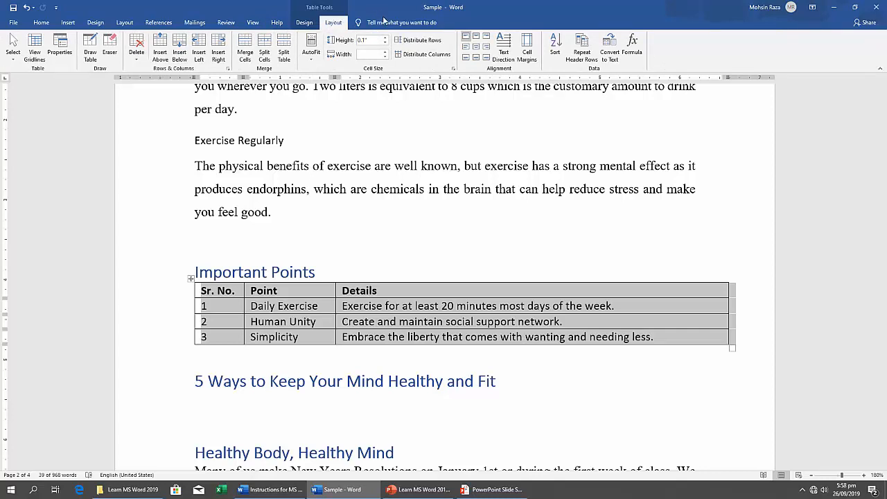
{"action": "left_click", "coordinate": [609, 55]}
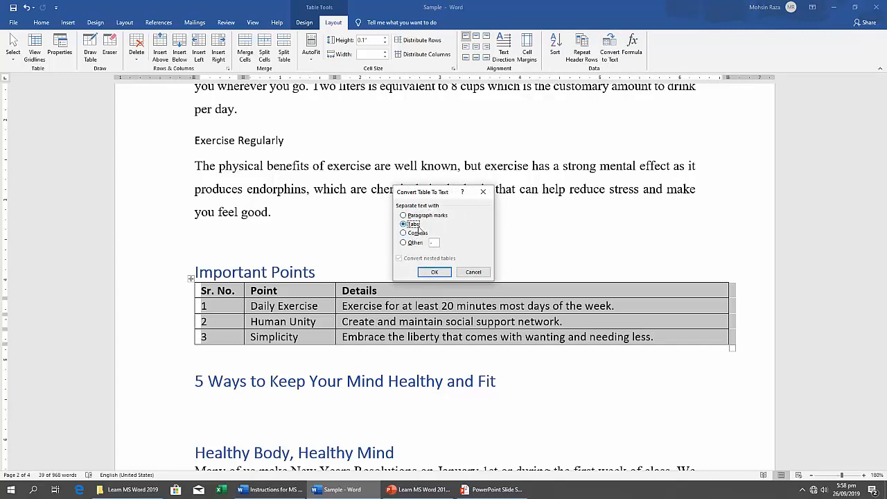
{"action": "left_click", "coordinate": [435, 272]}
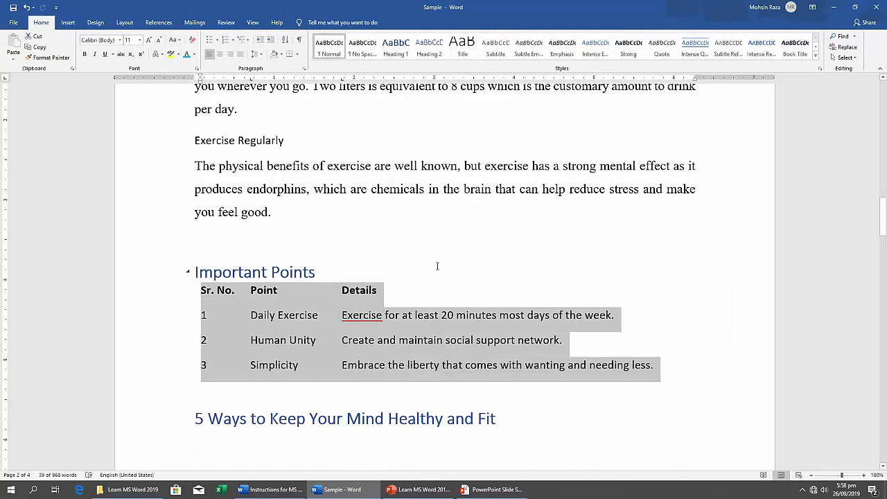
{"action": "left_click", "coordinate": [409, 339]}
{"action": "scroll", "coordinate": [409, 353], "scroll_direction": "down", "scroll_amount": 1}
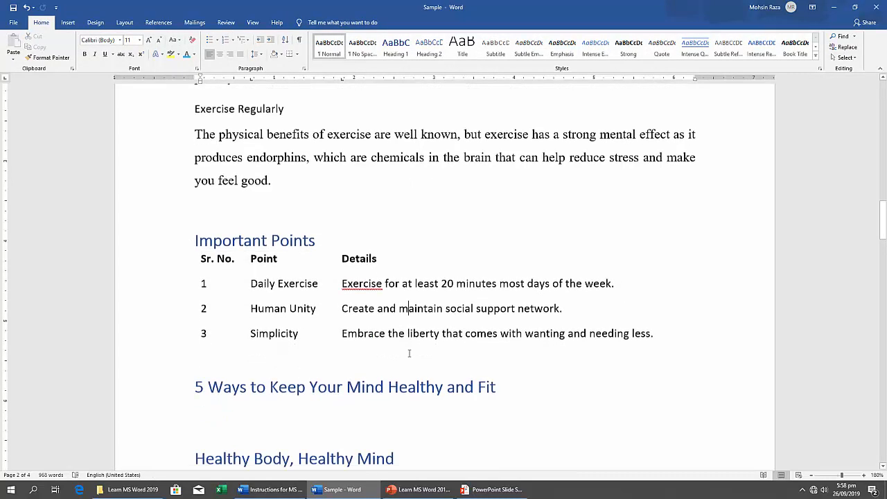
{"action": "scroll", "coordinate": [409, 353], "scroll_direction": "down", "scroll_amount": 1}
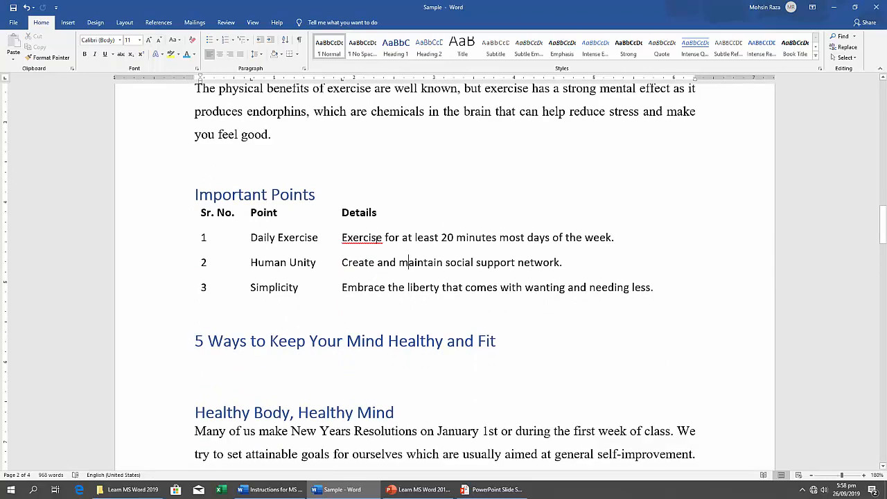
Shrink the Sample window beside the instructions and read task 13 on the picture's text wrapping and alignment.
{"action": "left_click", "coordinate": [856, 7]}
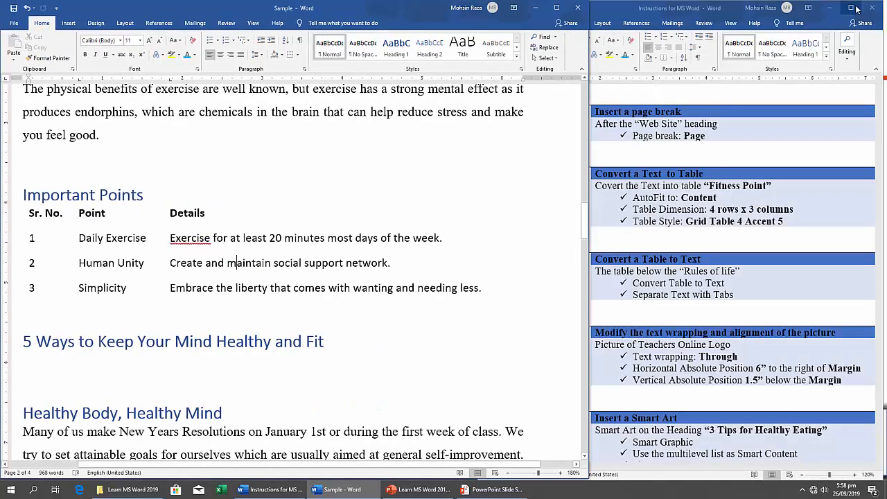
{"action": "left_click", "coordinate": [675, 314]}
{"action": "scroll", "coordinate": [675, 313], "scroll_direction": "down", "scroll_amount": 5}
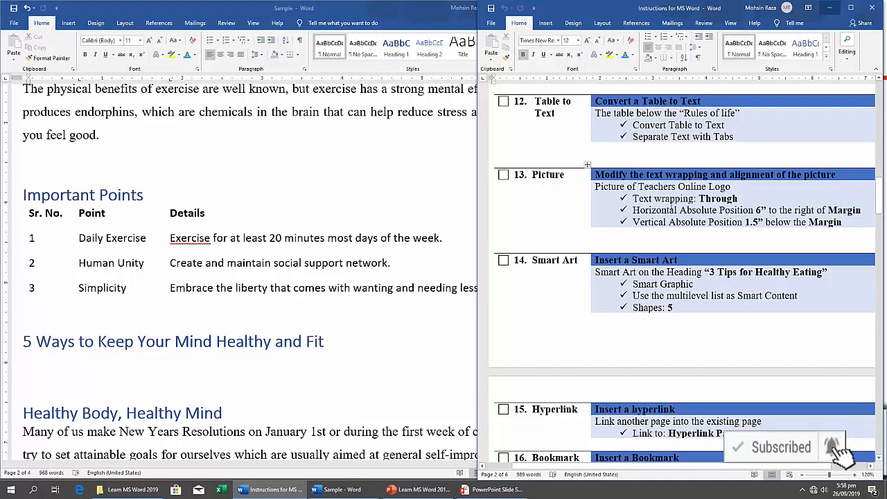
Return to the Sample document and locate the Teachers Online logo picture below the Exercise paragraph.
{"action": "left_click", "coordinate": [201, 295]}
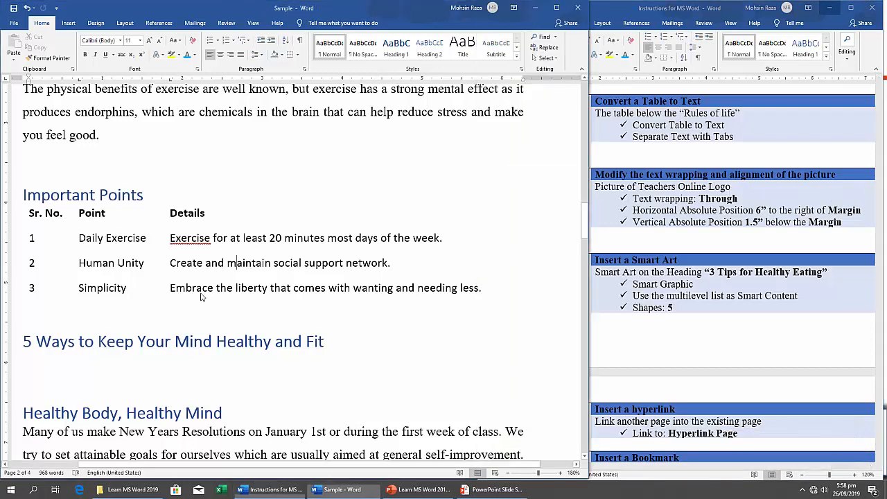
{"action": "scroll", "coordinate": [201, 296], "scroll_direction": "up", "scroll_amount": 15}
{"action": "scroll", "coordinate": [201, 296], "scroll_direction": "up", "scroll_amount": 8}
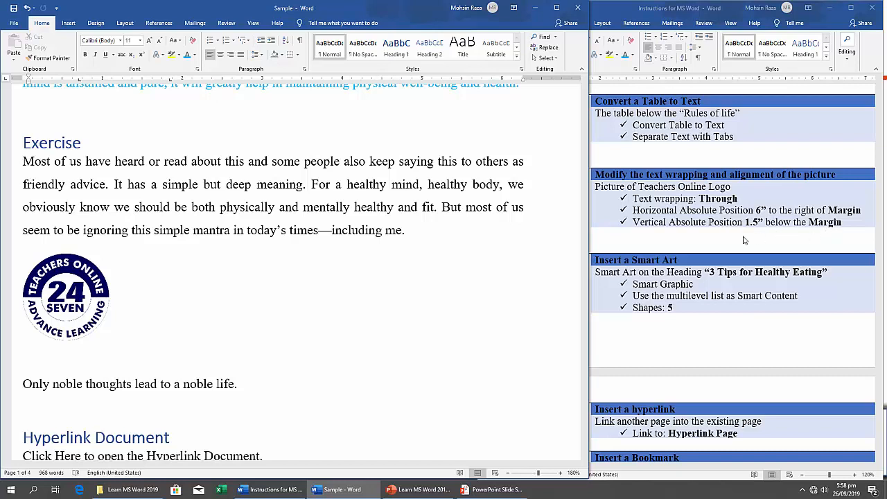
Select the Teachers Online logo in the maximized Sample document and set its text wrapping to Through.
{"action": "left_click", "coordinate": [81, 308]}
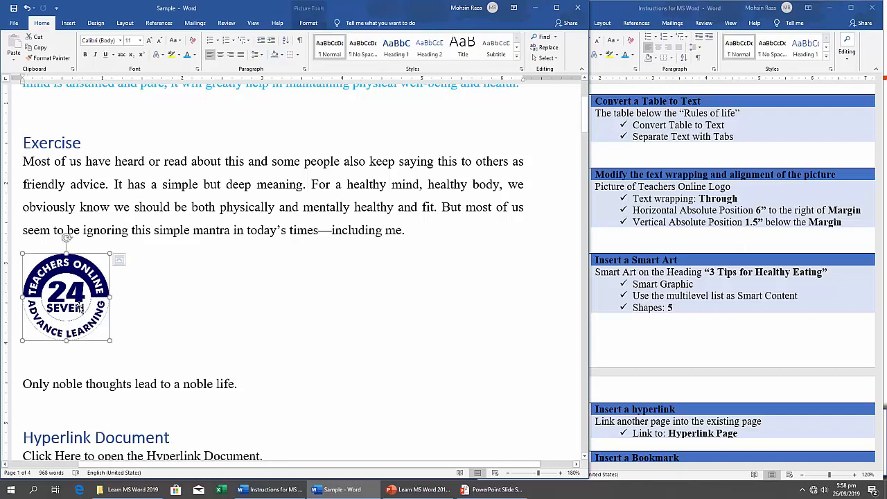
{"action": "left_click", "coordinate": [122, 262]}
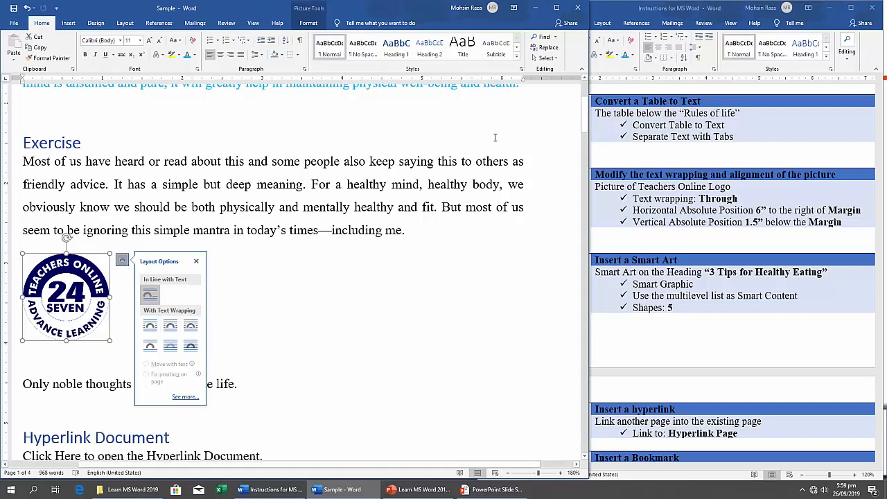
{"action": "left_click", "coordinate": [557, 7]}
{"action": "left_click", "coordinate": [294, 259]}
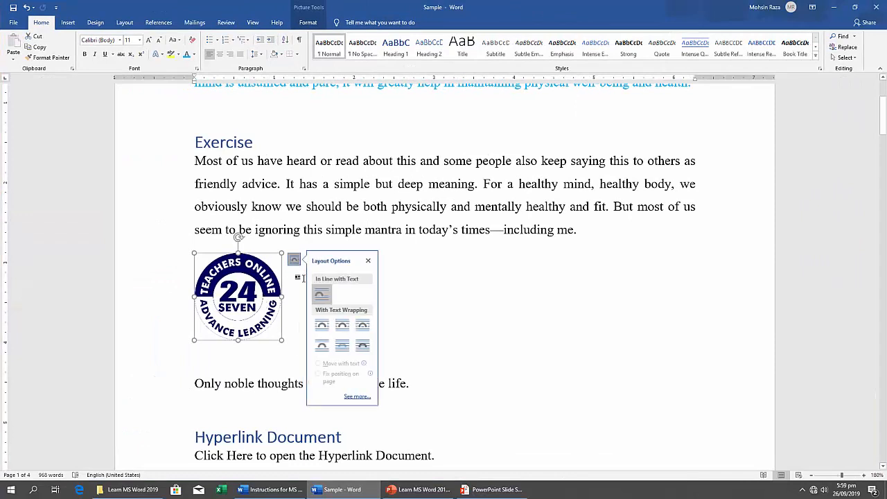
{"action": "left_click", "coordinate": [294, 259]}
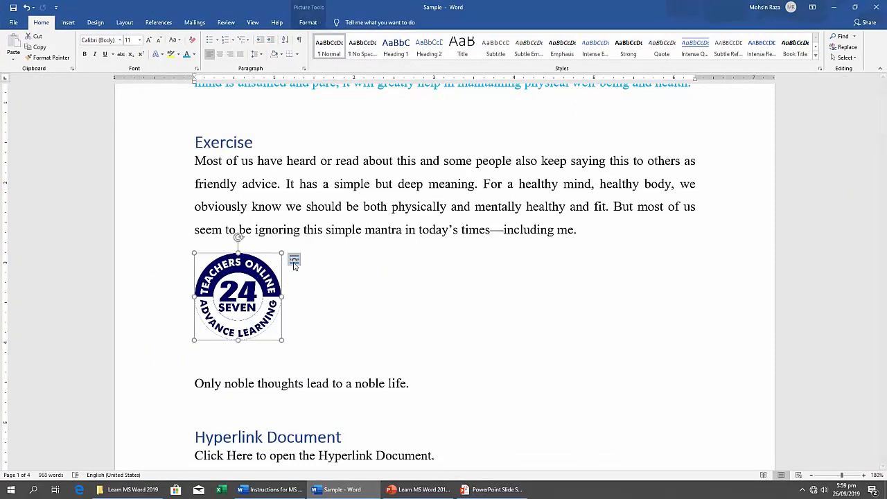
{"action": "left_click", "coordinate": [294, 260]}
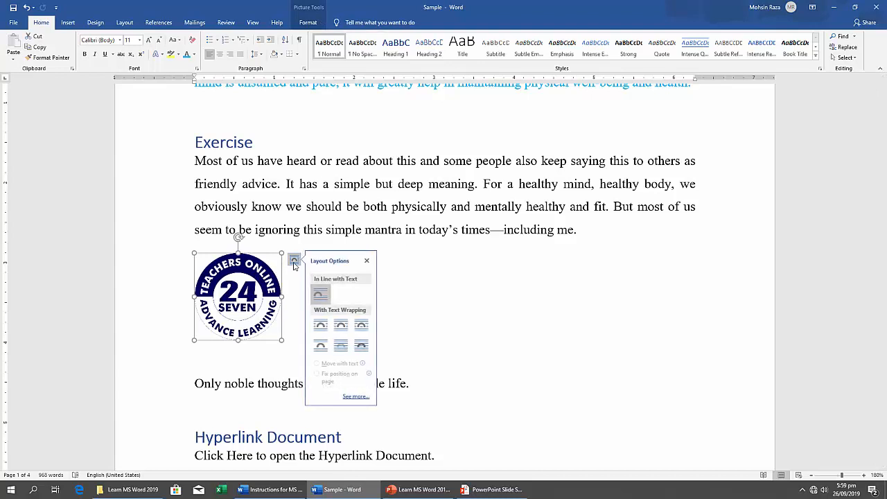
{"action": "left_click", "coordinate": [363, 325]}
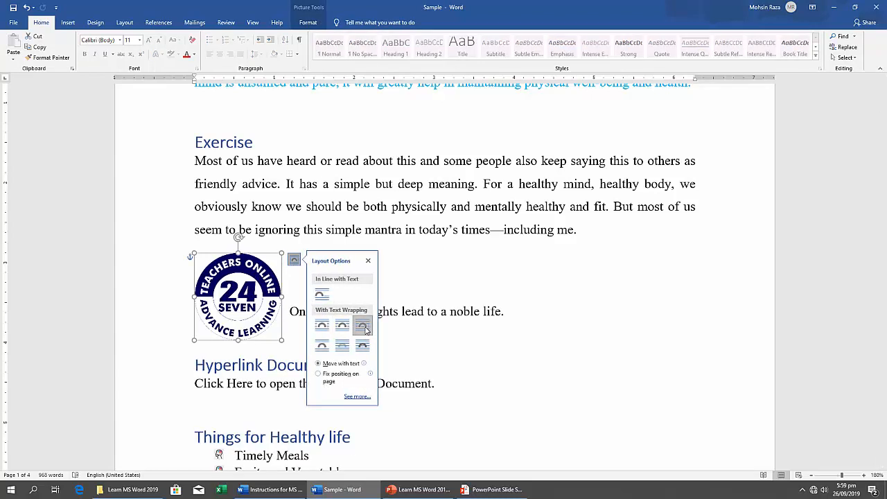
In the logo's detailed layout settings, set the horizontal absolute position to 6" to the right of Margin.
{"action": "left_click", "coordinate": [356, 397]}
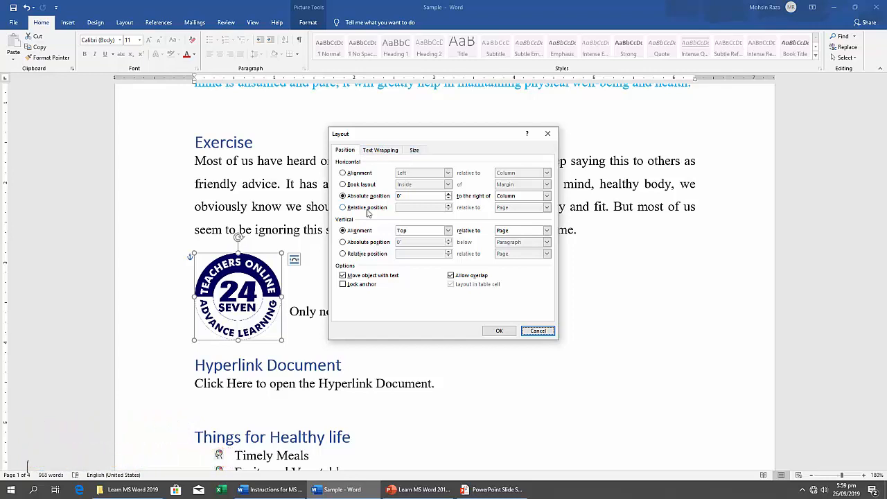
{"action": "left_click", "coordinate": [448, 195]}
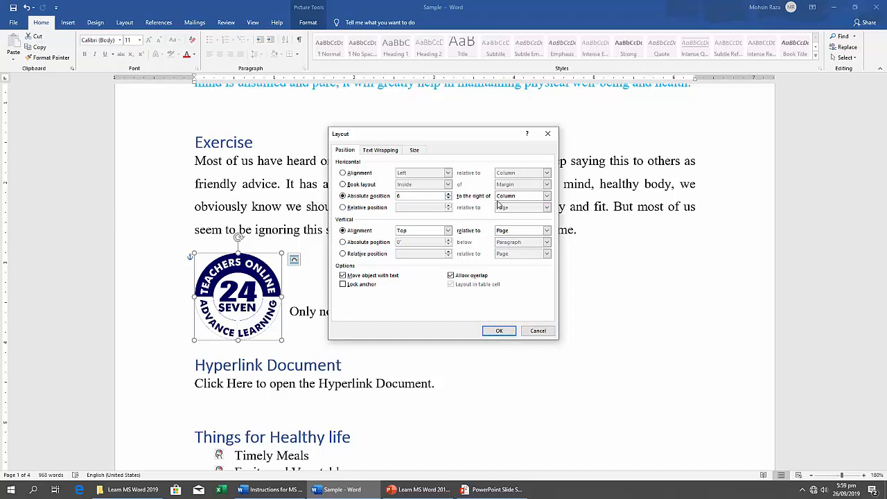
{"action": "left_click", "coordinate": [548, 196]}
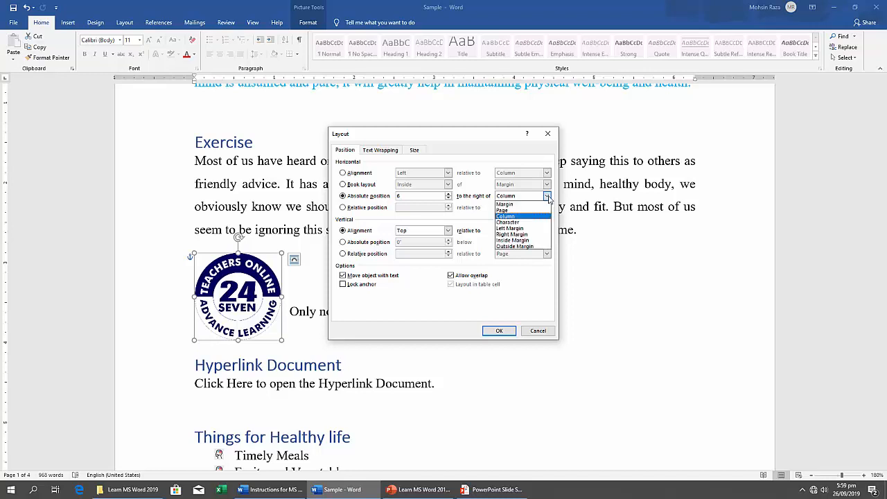
{"action": "left_click", "coordinate": [517, 207]}
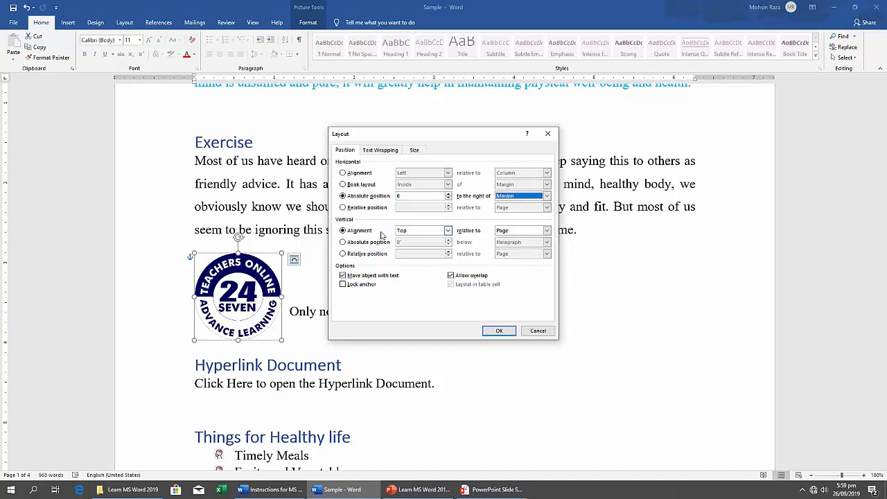
Set the logo's vertical absolute position to 1.5" below Margin, apply the layout and check the logo's placement.
{"action": "left_click", "coordinate": [355, 244]}
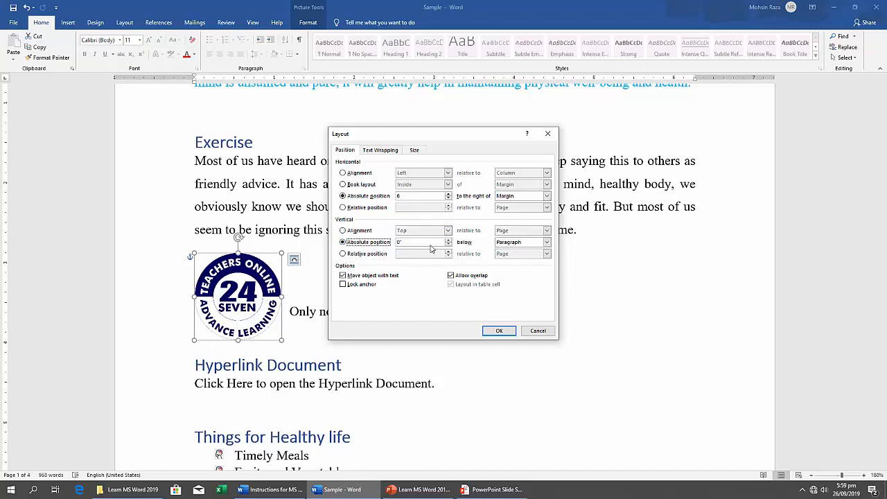
{"action": "key", "text": "Tab"}
{"action": "type", "text": "1.5"}
{"action": "left_click", "coordinate": [548, 242]}
{"action": "left_click", "coordinate": [537, 249]}
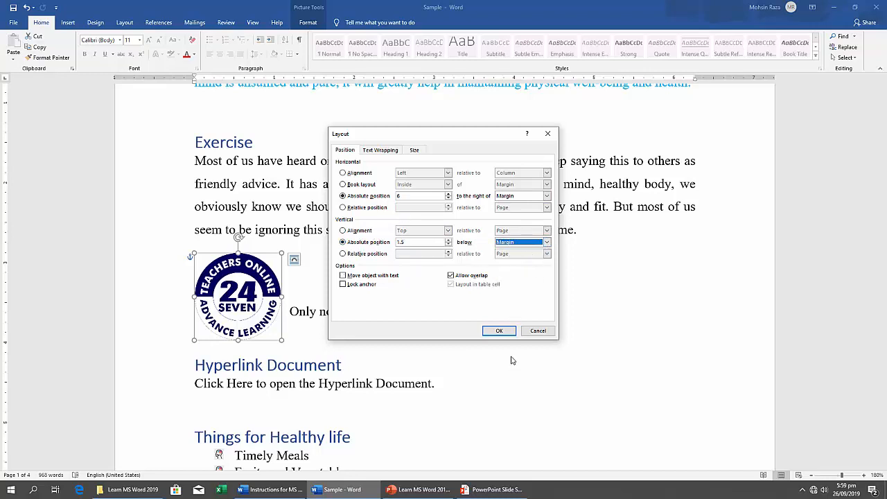
{"action": "left_click", "coordinate": [499, 331]}
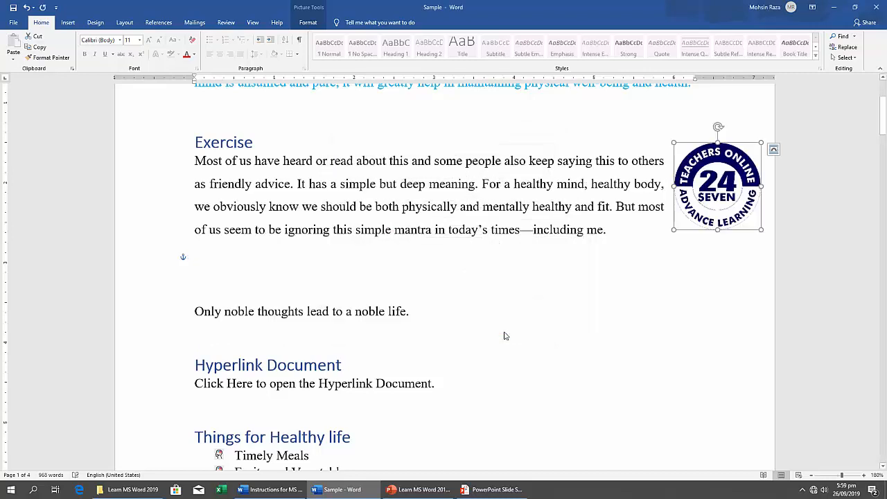
{"action": "scroll", "coordinate": [503, 364], "scroll_direction": "up", "scroll_amount": 1}
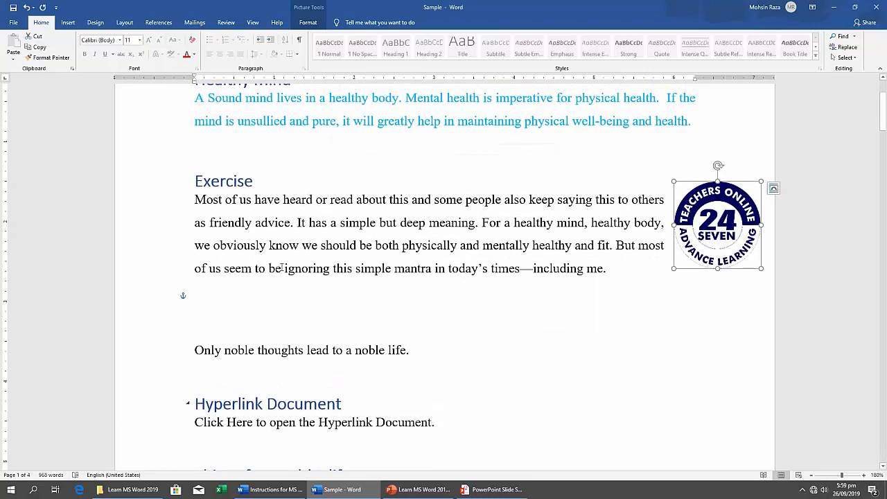
{"action": "left_click", "coordinate": [682, 356]}
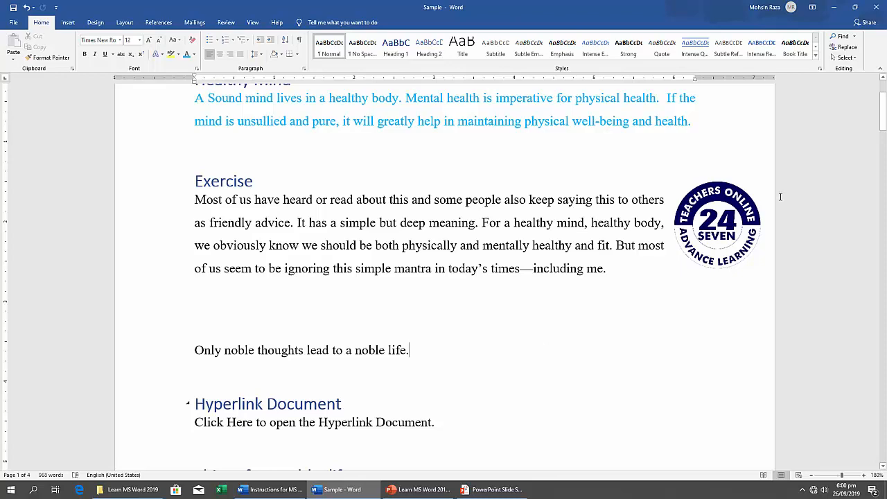
Shrink the Sample window beside the instructions and read task 14 on inserting a SmartArt graphic.
{"action": "left_click", "coordinate": [854, 7]}
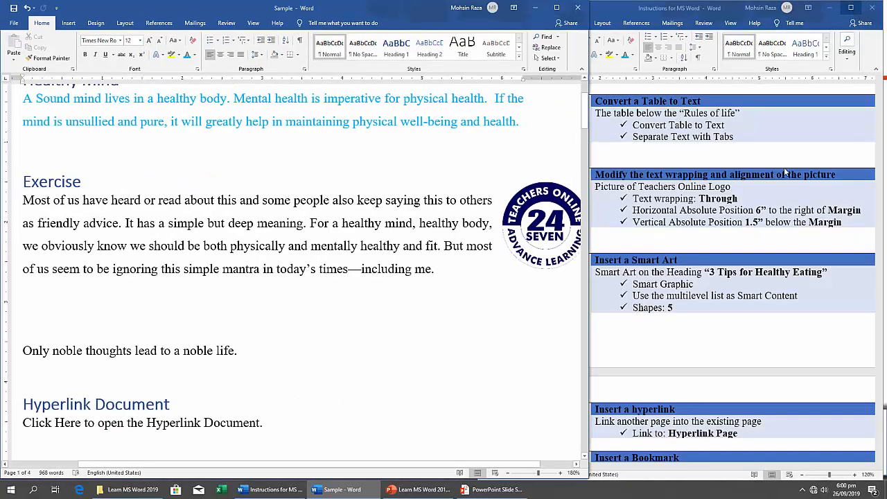
{"action": "left_click", "coordinate": [717, 349]}
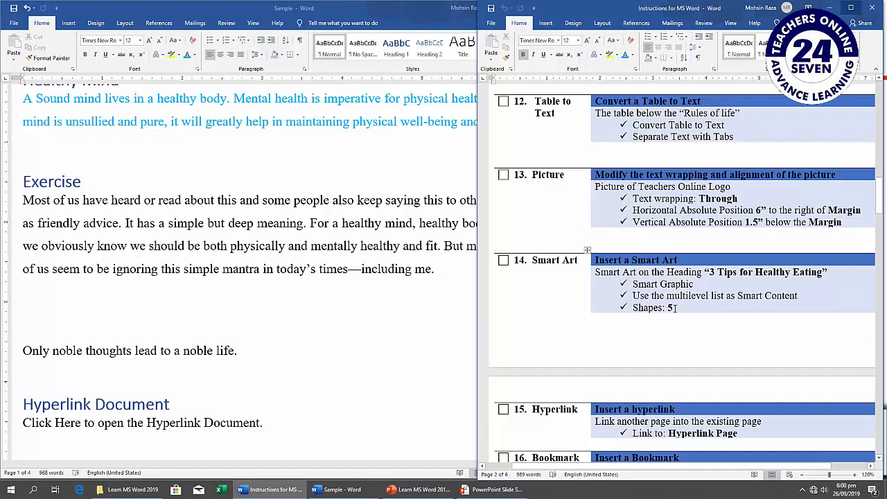
{"action": "left_click", "coordinate": [454, 313]}
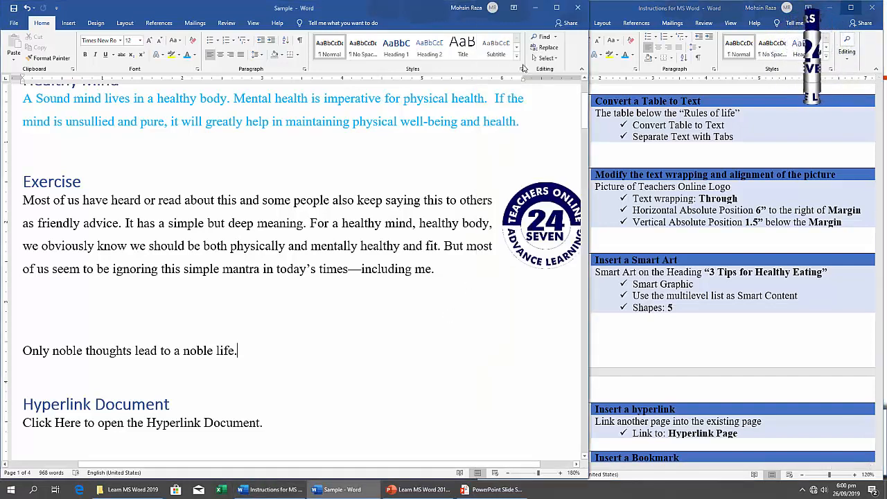
Maximize the Sample document and place the cursor on the empty line below the 3 Tips for Healthy Eating list.
{"action": "left_click", "coordinate": [557, 7]}
{"action": "scroll", "coordinate": [356, 254], "scroll_direction": "down", "scroll_amount": 3}
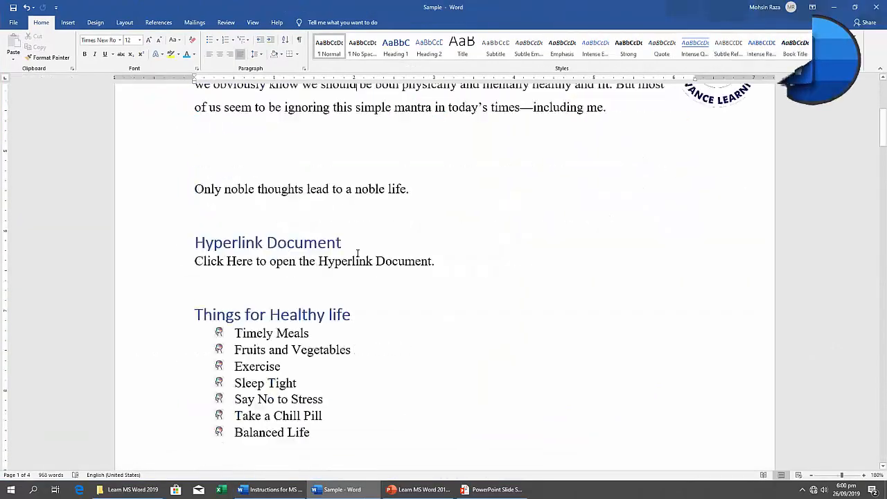
{"action": "scroll", "coordinate": [357, 253], "scroll_direction": "down", "scroll_amount": 15}
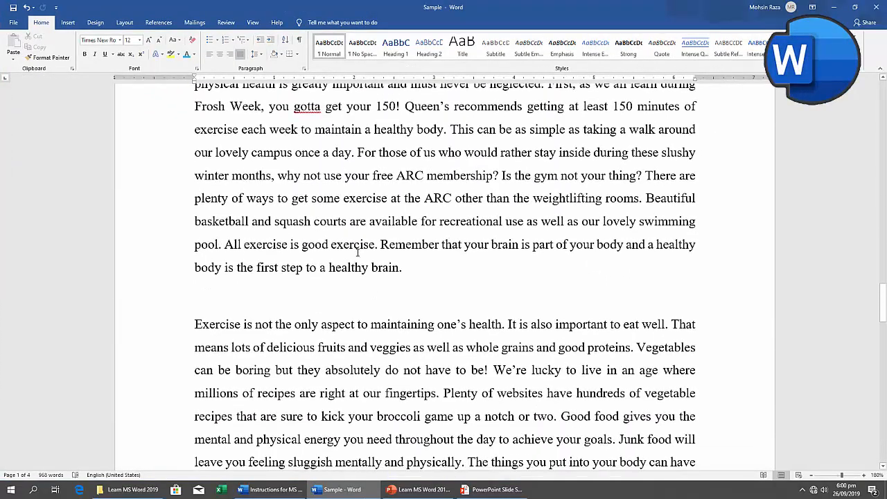
{"action": "scroll", "coordinate": [358, 253], "scroll_direction": "down", "scroll_amount": 15}
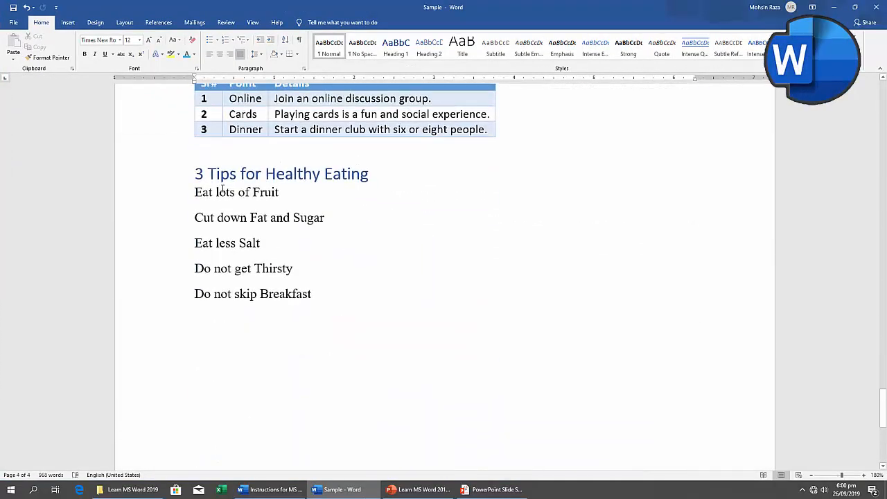
{"action": "left_click", "coordinate": [283, 333]}
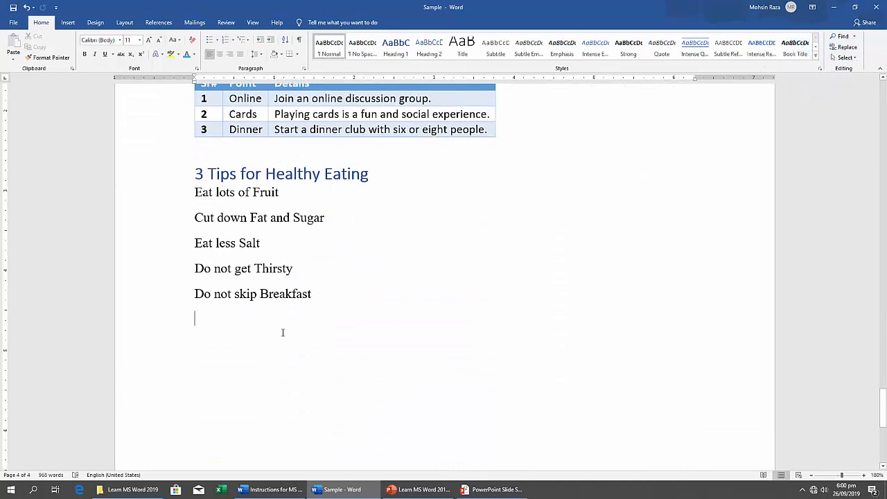
Open the SmartArt graphic chooser and move it clear of the healthy eating list.
{"action": "left_click", "coordinate": [66, 22]}
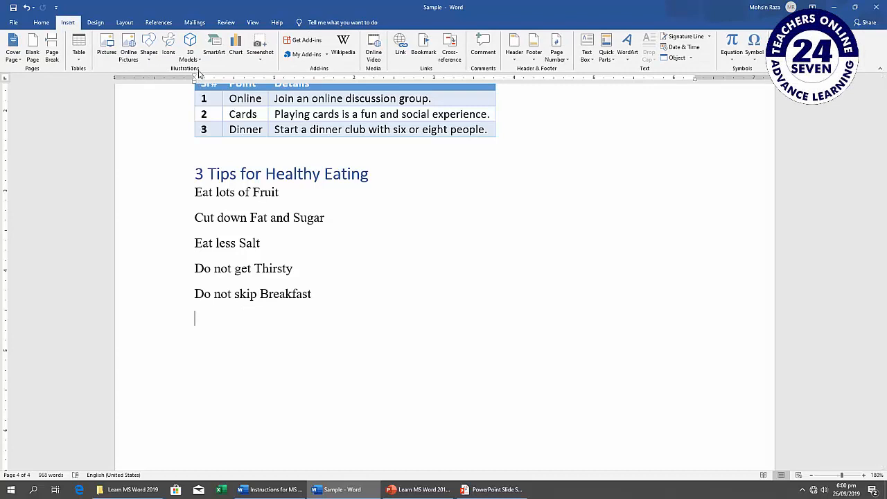
{"action": "left_click", "coordinate": [215, 48]}
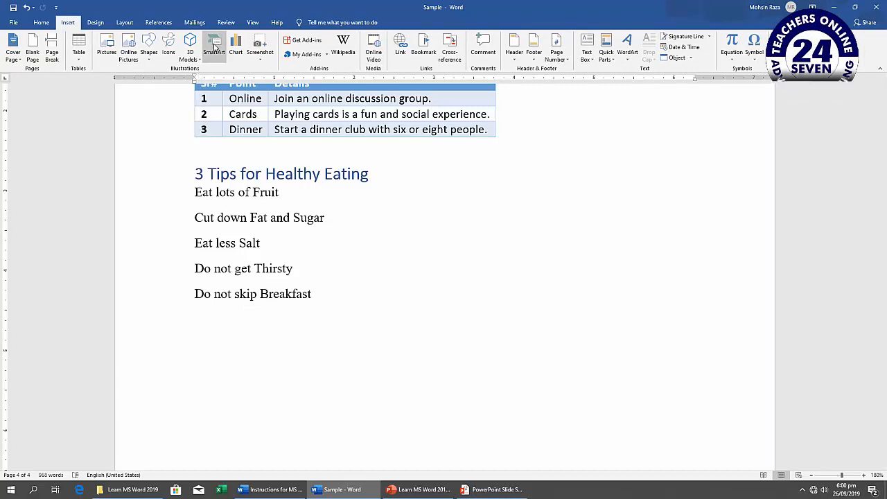
{"action": "left_click_drag", "start_coordinate": [382, 156], "coordinate": [485, 144]}
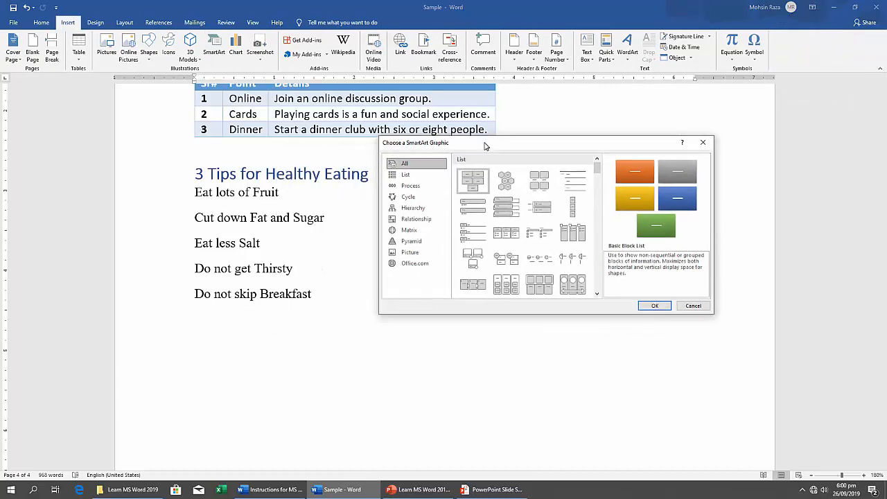
Look through the SmartArt categories from List to Pyramid and return to the complete set of layouts.
{"action": "left_click", "coordinate": [406, 175]}
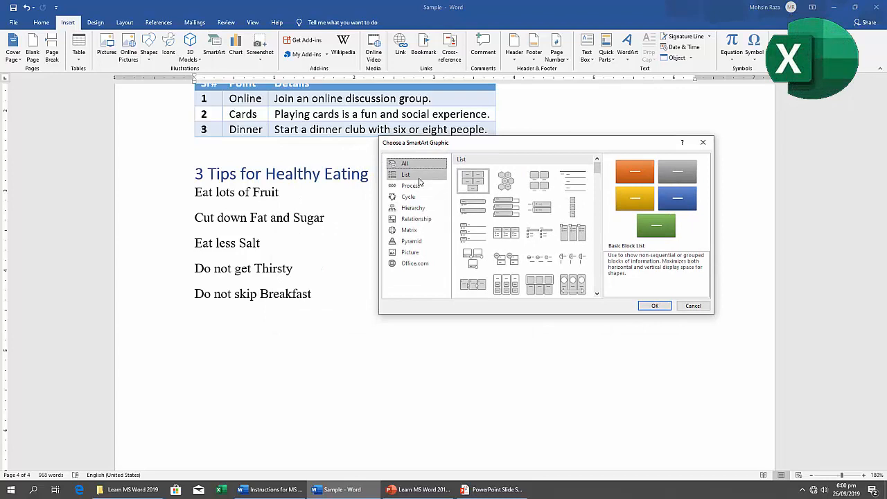
{"action": "left_click", "coordinate": [415, 189]}
{"action": "left_click", "coordinate": [412, 198]}
{"action": "left_click", "coordinate": [410, 218]}
{"action": "left_click", "coordinate": [410, 230]}
{"action": "left_click", "coordinate": [410, 241]}
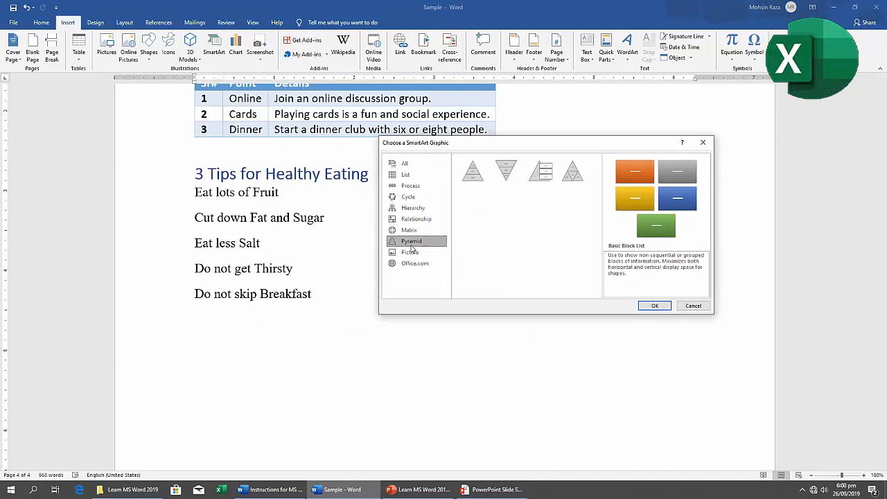
{"action": "left_click", "coordinate": [405, 164]}
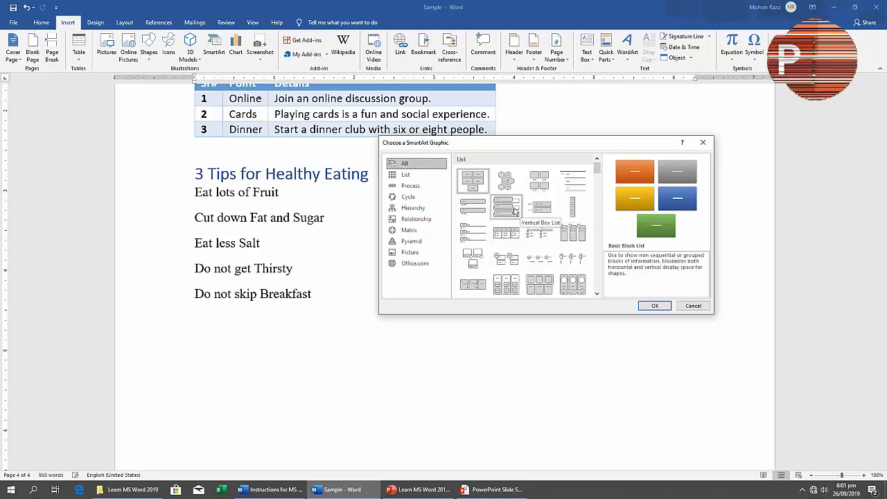
Examine the List and Process layouts and the full SmartArt collection for a graphic suited to the healthy eating tips.
{"action": "left_click", "coordinate": [417, 177]}
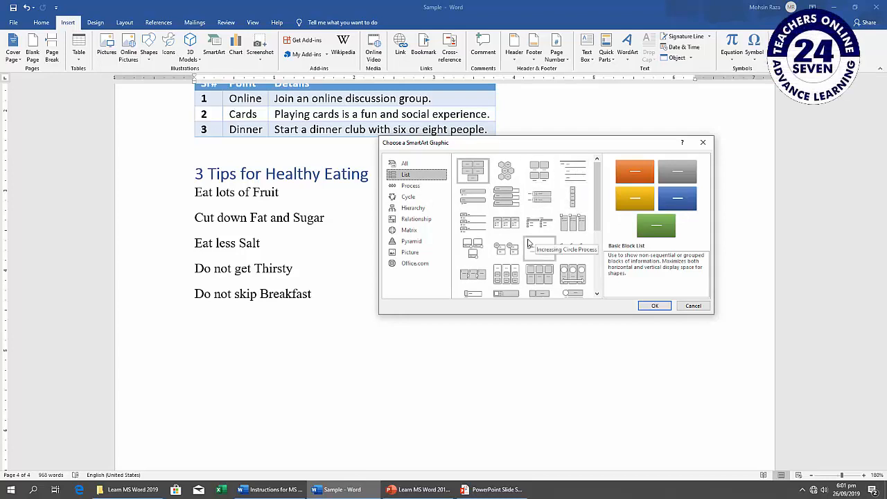
{"action": "scroll", "coordinate": [544, 235], "scroll_direction": "down", "scroll_amount": 3}
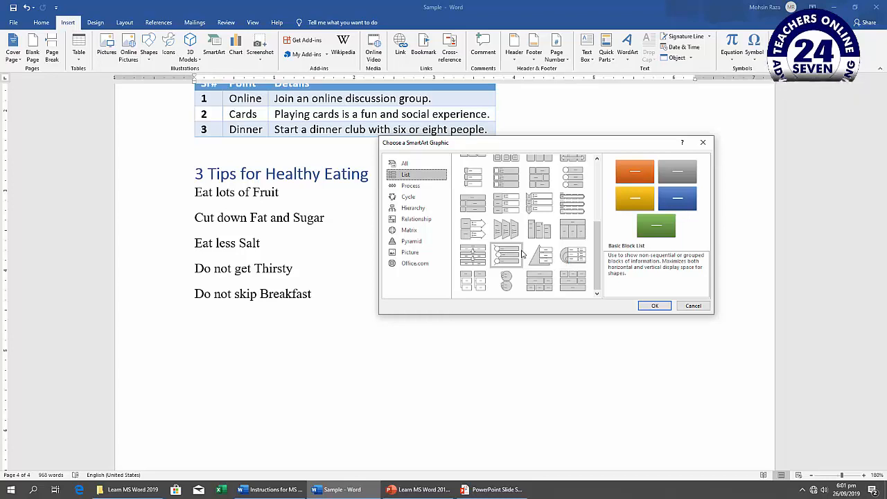
{"action": "left_click", "coordinate": [418, 186]}
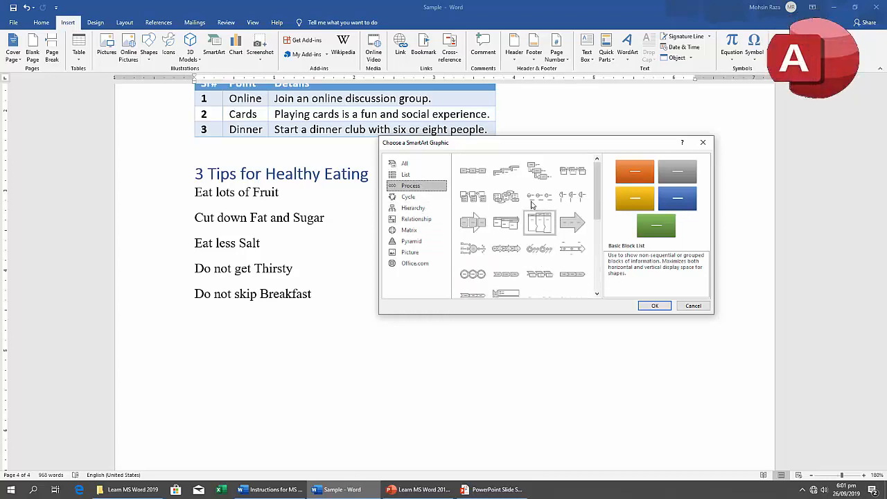
{"action": "left_click", "coordinate": [412, 166]}
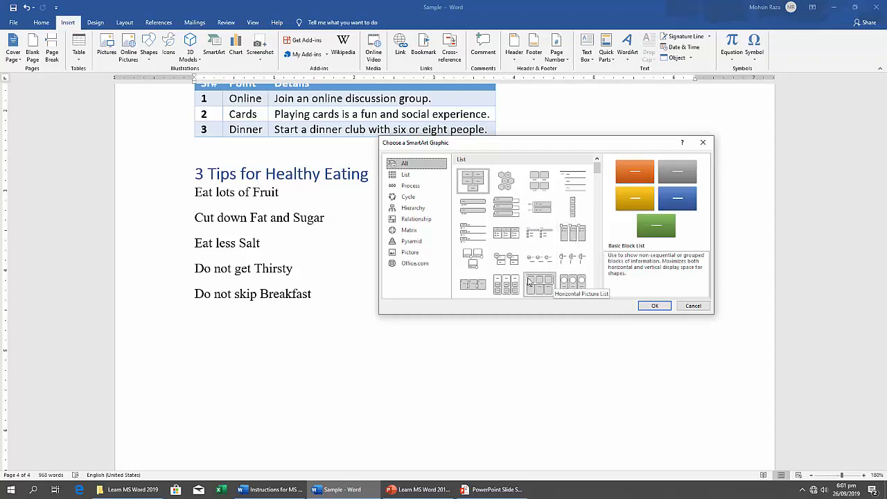
{"action": "scroll", "coordinate": [524, 267], "scroll_direction": "down", "scroll_amount": 5}
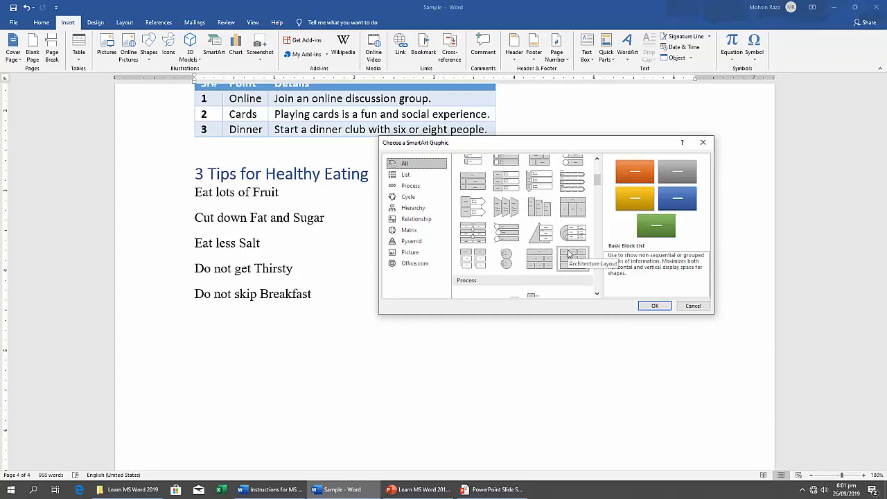
{"action": "scroll", "coordinate": [567, 254], "scroll_direction": "down", "scroll_amount": 2}
{"action": "scroll", "coordinate": [567, 254], "scroll_direction": "up", "scroll_amount": 2}
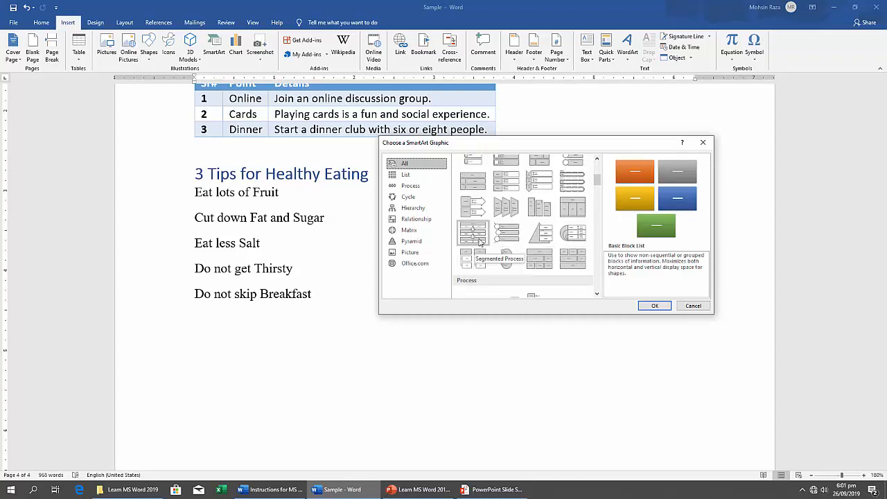
{"action": "scroll", "coordinate": [487, 233], "scroll_direction": "up", "scroll_amount": 3}
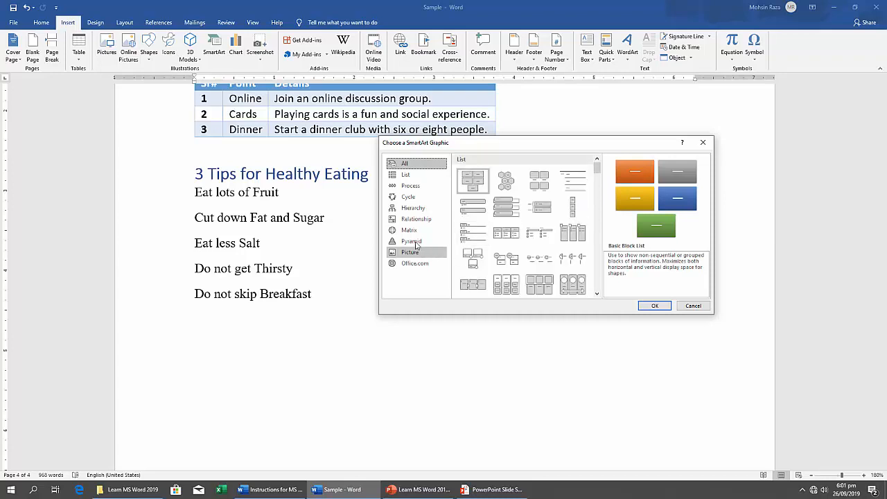
Review the SmartArt layouts category by category, from Process through Office.com, and return to Picture.
{"action": "left_click", "coordinate": [414, 186]}
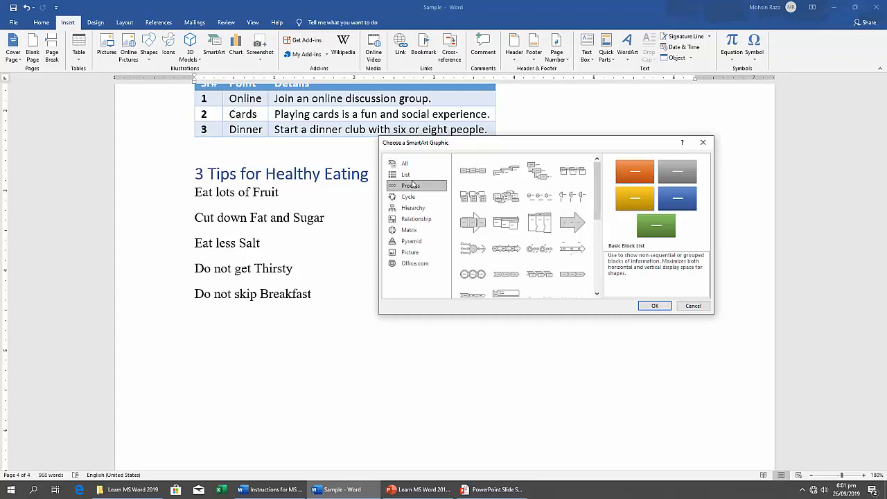
{"action": "left_click", "coordinate": [415, 197]}
{"action": "left_click", "coordinate": [414, 208]}
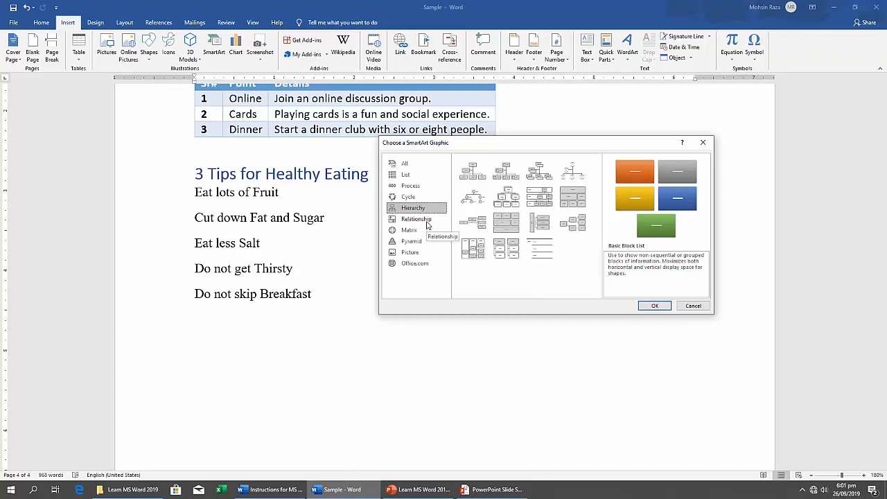
{"action": "left_click", "coordinate": [426, 220]}
{"action": "left_click", "coordinate": [415, 230]}
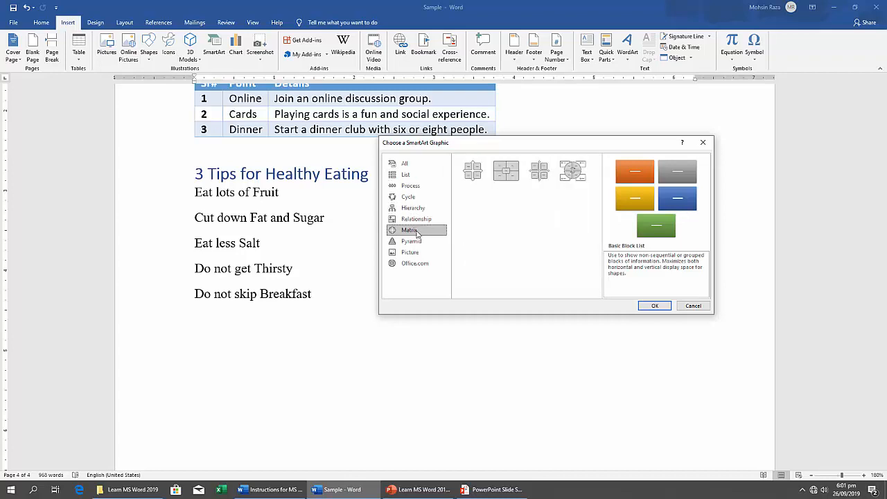
{"action": "left_click", "coordinate": [417, 242]}
{"action": "left_click", "coordinate": [416, 252]}
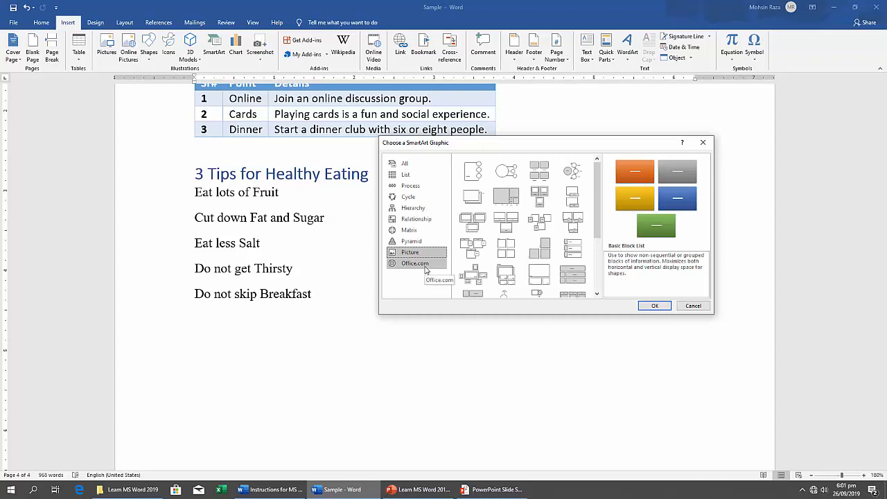
{"action": "left_click", "coordinate": [421, 264]}
{"action": "left_click", "coordinate": [416, 252]}
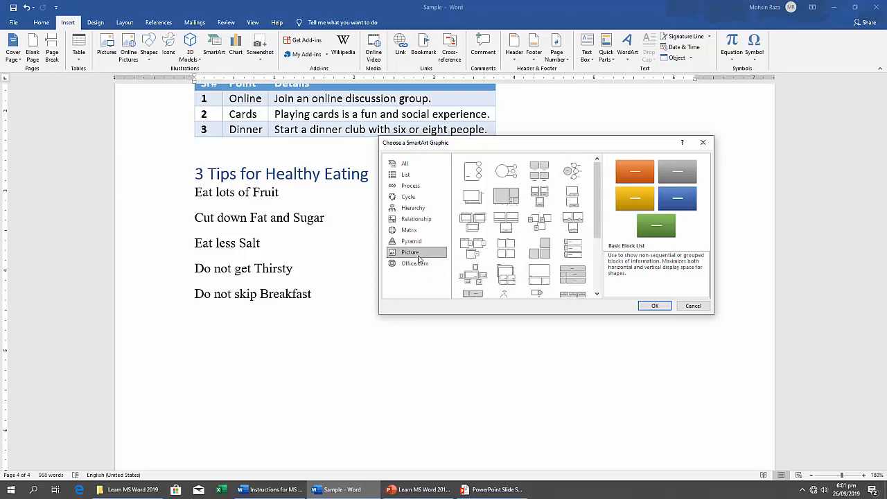
Compare the Vertical Bullet List and Vertical Box List layouts and insert a Vertical Box List SmartArt below the tips.
{"action": "left_click", "coordinate": [410, 174]}
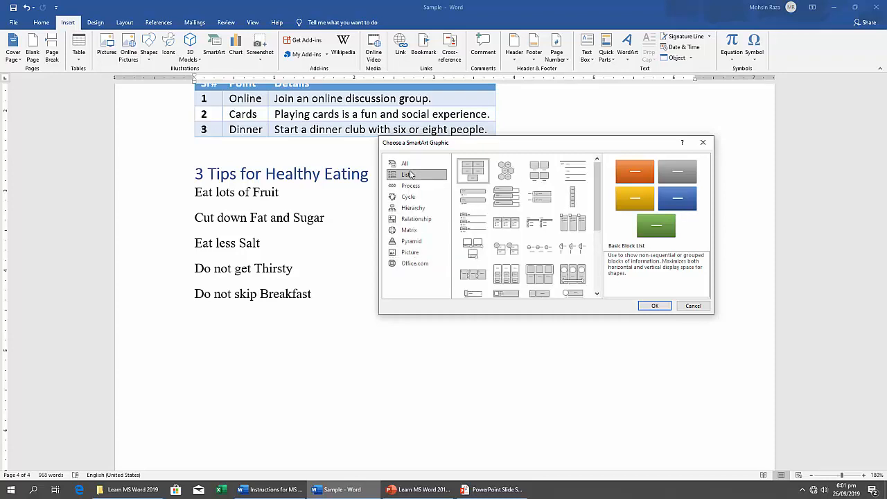
{"action": "left_click", "coordinate": [470, 200]}
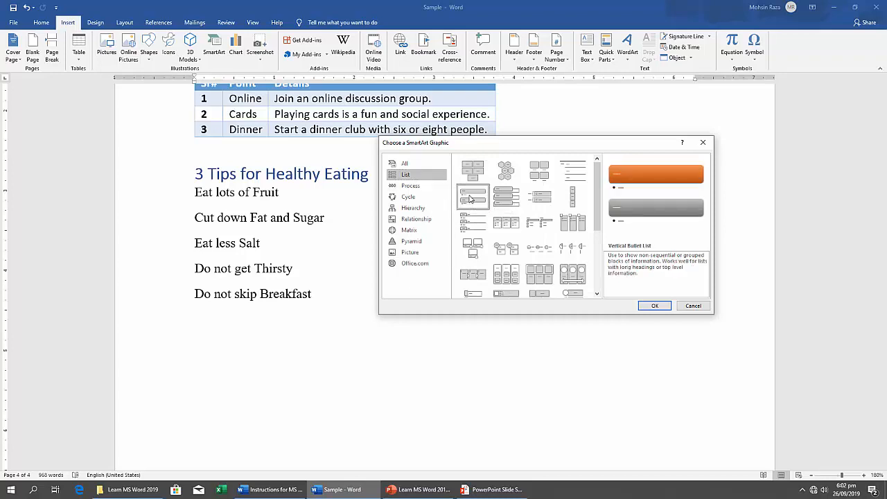
{"action": "left_click", "coordinate": [508, 201]}
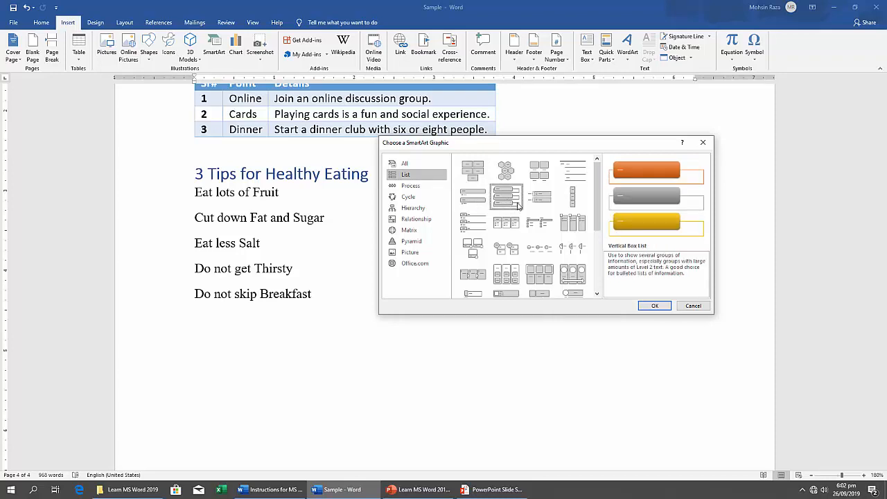
{"action": "left_click", "coordinate": [654, 305]}
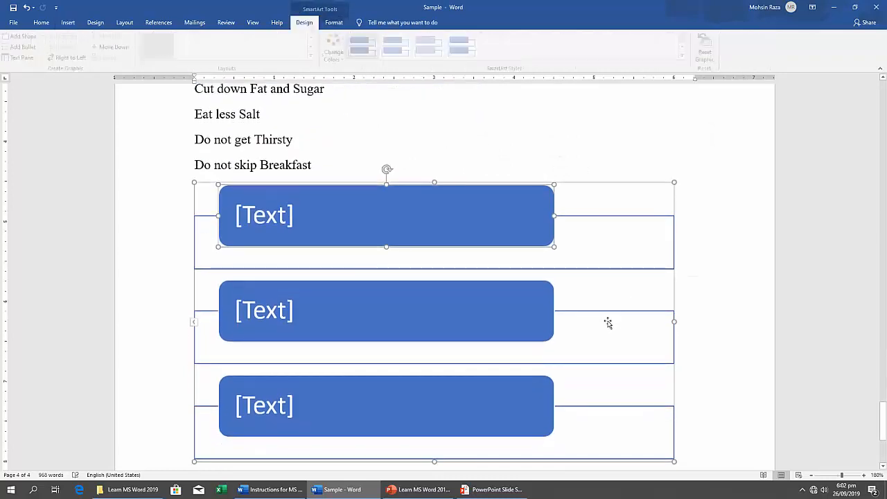
Recolor the SmartArt graphic with the Colorful - Accent Colors scheme.
{"action": "scroll", "coordinate": [607, 323], "scroll_direction": "down", "scroll_amount": 3}
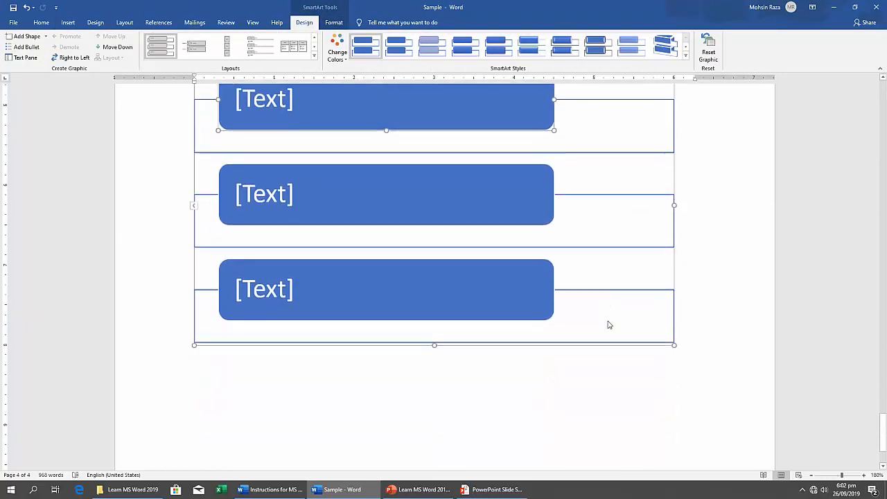
{"action": "scroll", "coordinate": [608, 323], "scroll_direction": "up", "scroll_amount": 3}
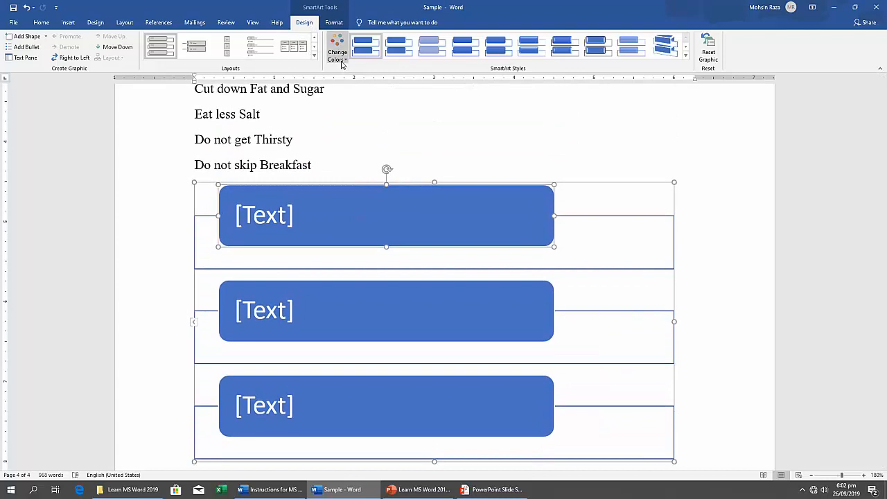
{"action": "left_click", "coordinate": [338, 55]}
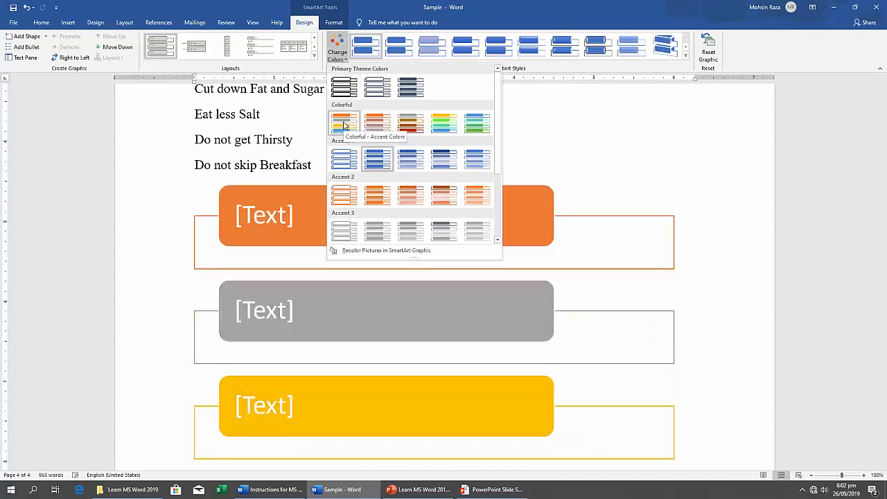
{"action": "left_click", "coordinate": [345, 125]}
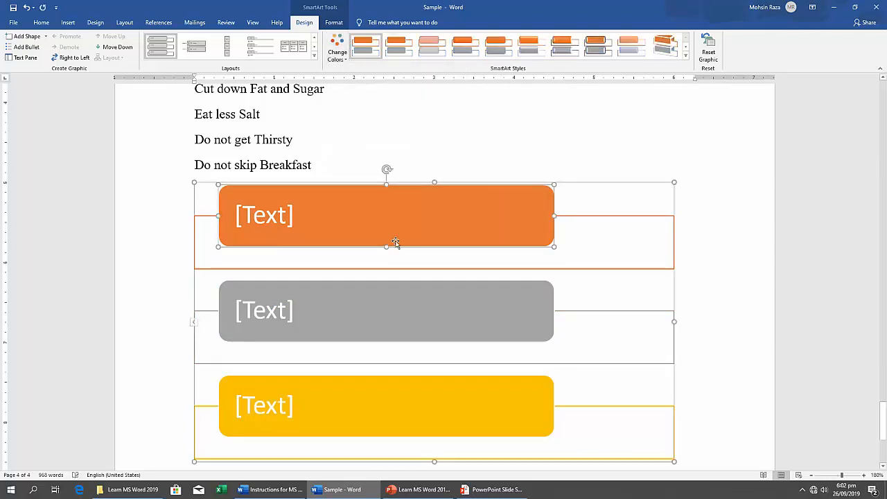
{"action": "scroll", "coordinate": [394, 241], "scroll_direction": "down", "scroll_amount": 3}
{"action": "scroll", "coordinate": [394, 242], "scroll_direction": "up", "scroll_amount": 1}
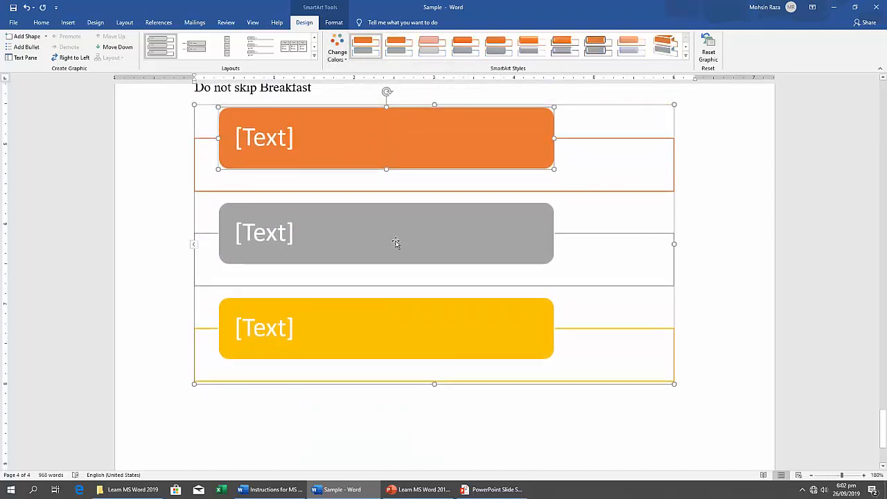
{"action": "right_click", "coordinate": [423, 169]}
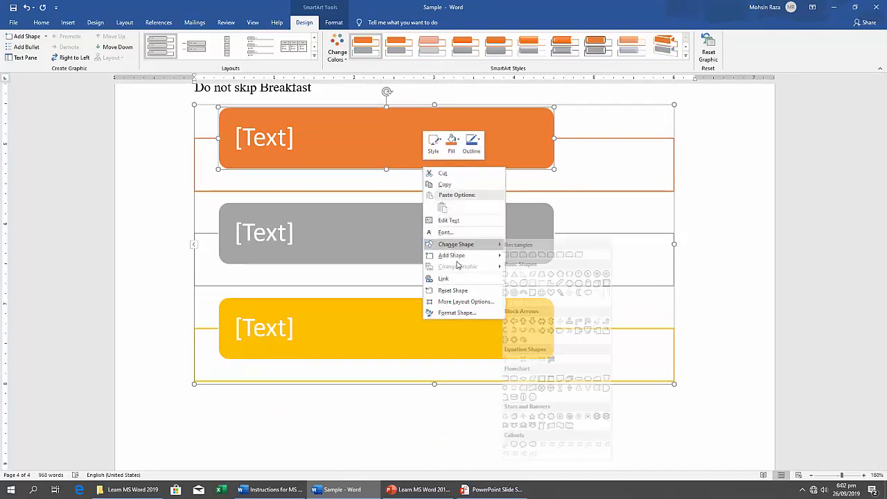
{"action": "mouse_move", "coordinate": [457, 259]}
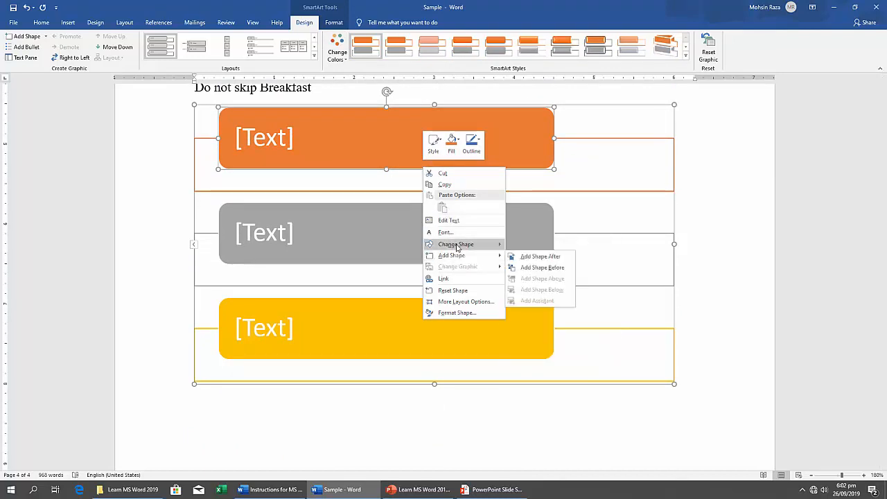
{"action": "mouse_move", "coordinate": [458, 243]}
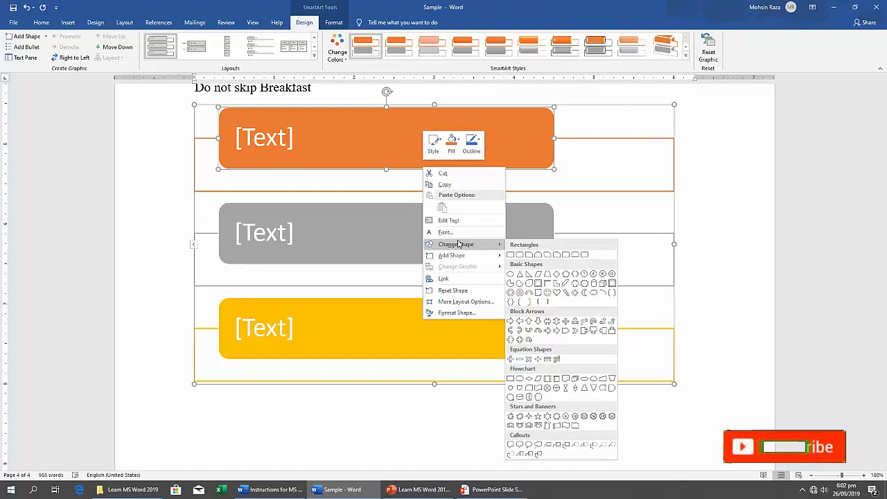
{"action": "left_click", "coordinate": [377, 384]}
{"action": "left_click", "coordinate": [376, 383]}
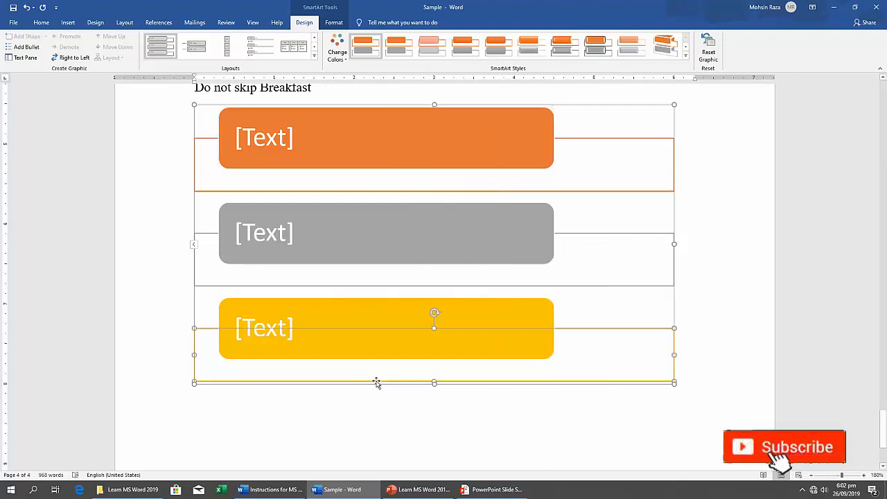
Copy the third, yellow SmartArt shape and paste it twice so the graphic has five shapes.
{"action": "left_click", "coordinate": [355, 314]}
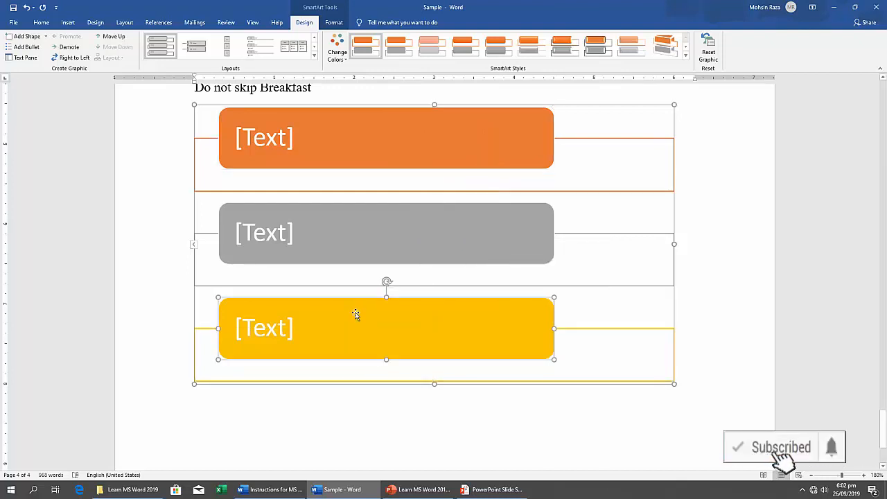
{"action": "right_click", "coordinate": [297, 298]}
{"action": "left_click", "coordinate": [321, 316]}
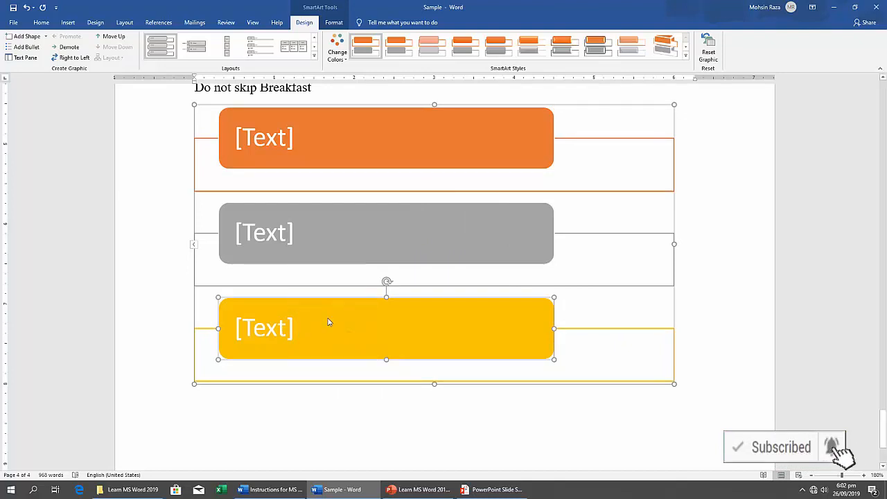
{"action": "key", "text": "ctrl+v"}
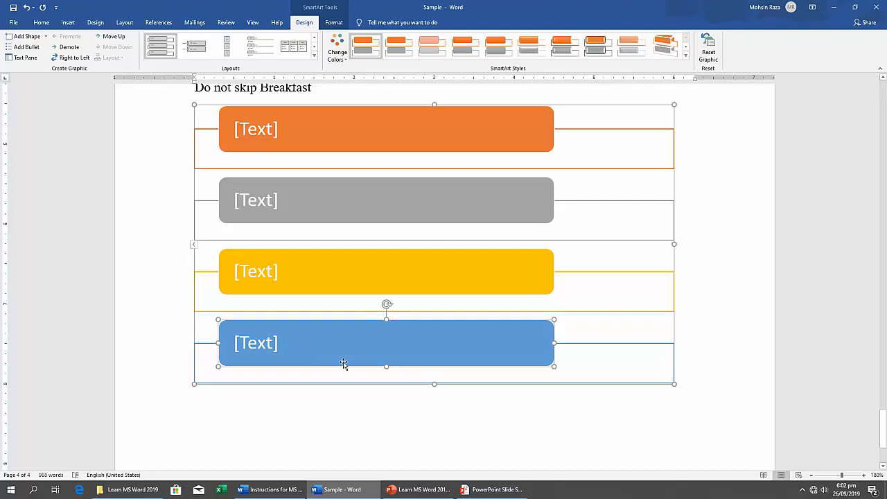
{"action": "key", "text": "ctrl+v"}
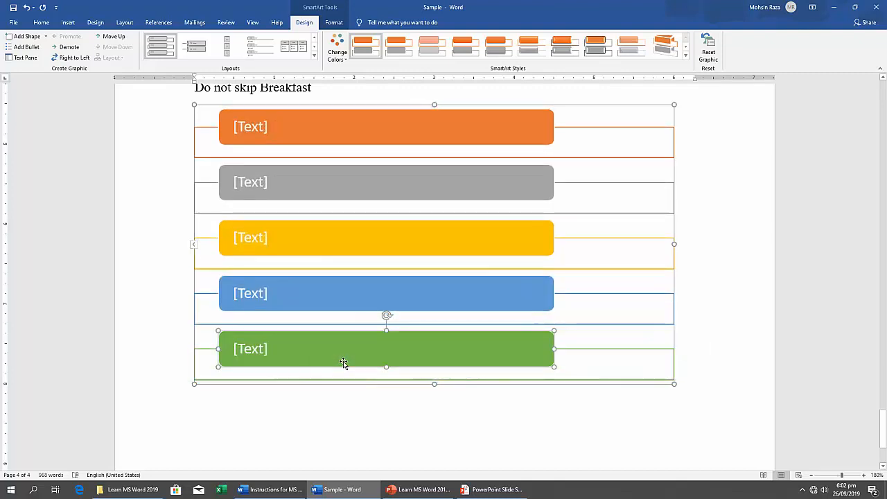
Move the line "Eat lots of Fruit" from the list into the first, orange SmartArt shape.
{"action": "scroll", "coordinate": [282, 271], "scroll_direction": "up", "scroll_amount": 1}
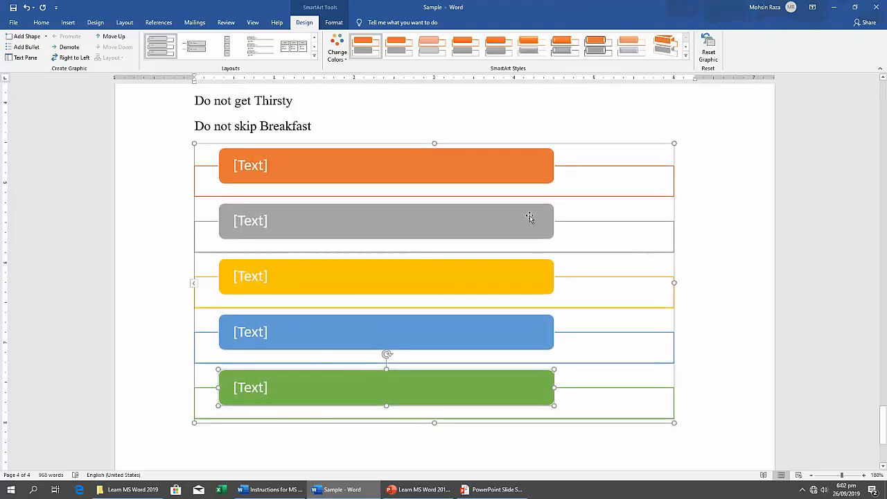
{"action": "scroll", "coordinate": [372, 201], "scroll_direction": "up", "scroll_amount": 2}
{"action": "triple_click", "coordinate": [257, 140]}
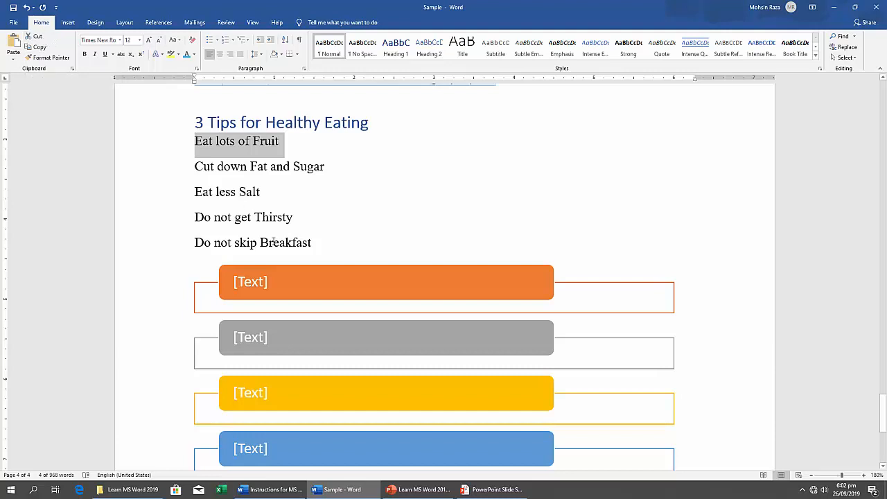
{"action": "key", "text": "ctrl+x"}
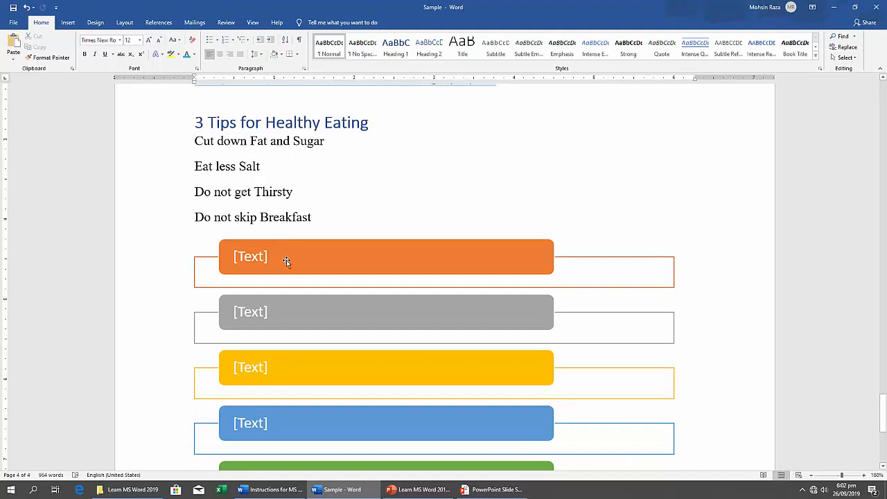
{"action": "left_click", "coordinate": [255, 256]}
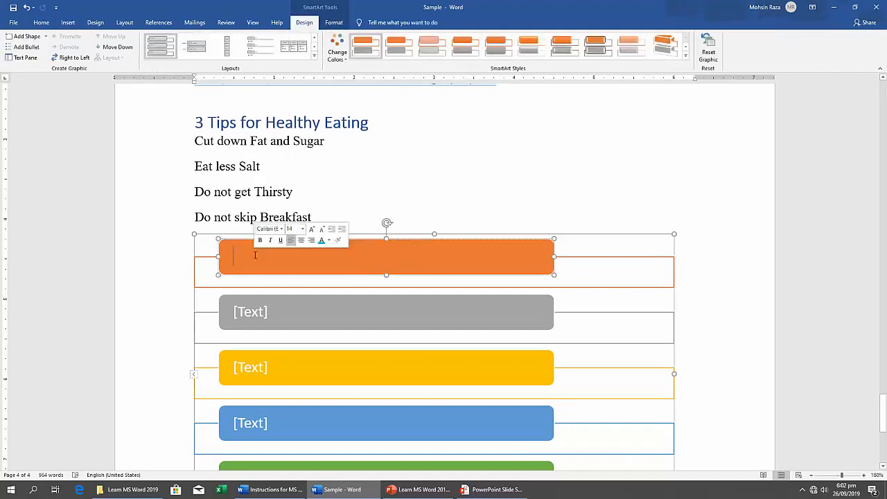
{"action": "key", "text": "ctrl+v"}
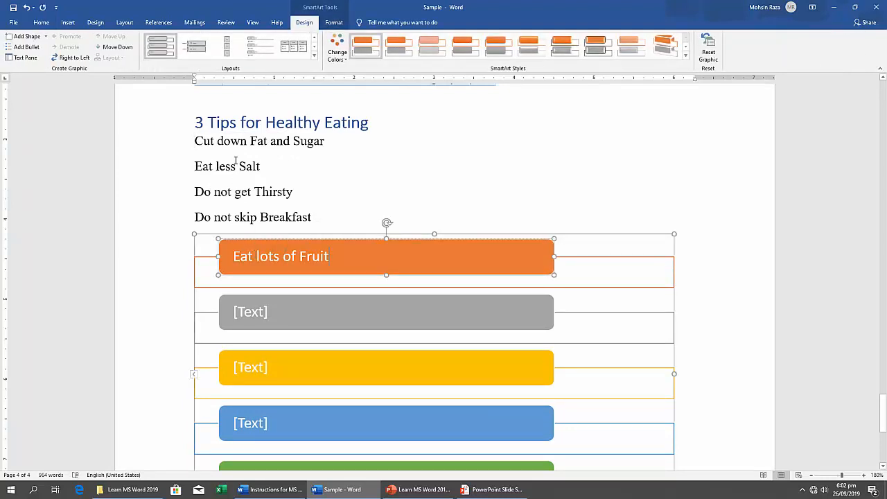
Move the line "Cut down Fat and Sugar" from the list into the second, gray SmartArt shape.
{"action": "left_click", "coordinate": [244, 147]}
{"action": "triple_click", "coordinate": [244, 141]}
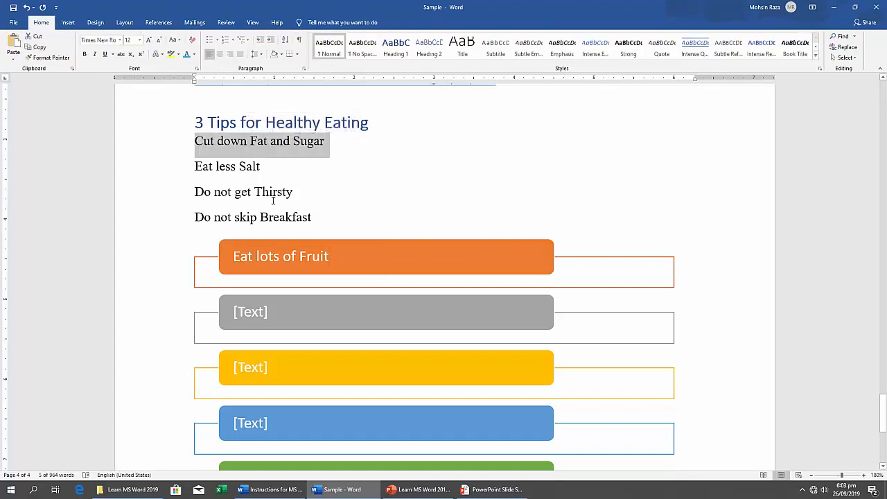
{"action": "key", "text": "ctrl+x"}
{"action": "left_click", "coordinate": [255, 287]}
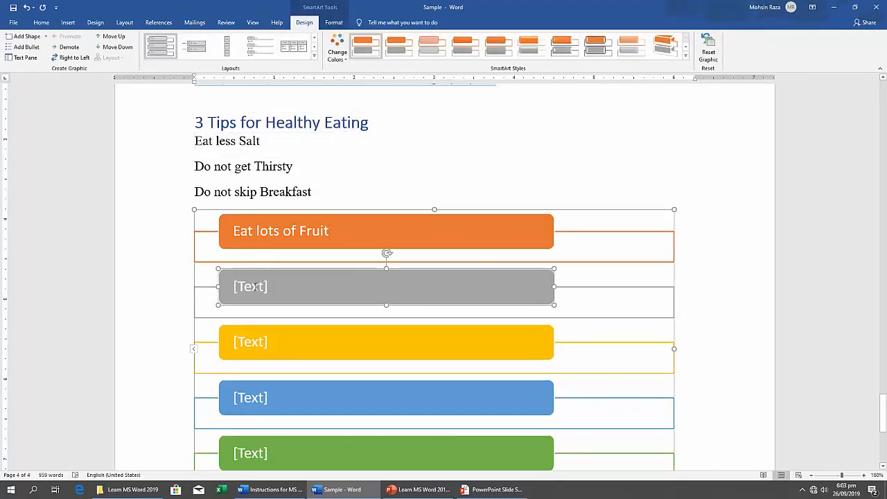
{"action": "key", "text": "ctrl+v"}
Move the line "Eat less Salt" from the list into the third, yellow SmartArt shape.
{"action": "left_click", "coordinate": [223, 158]}
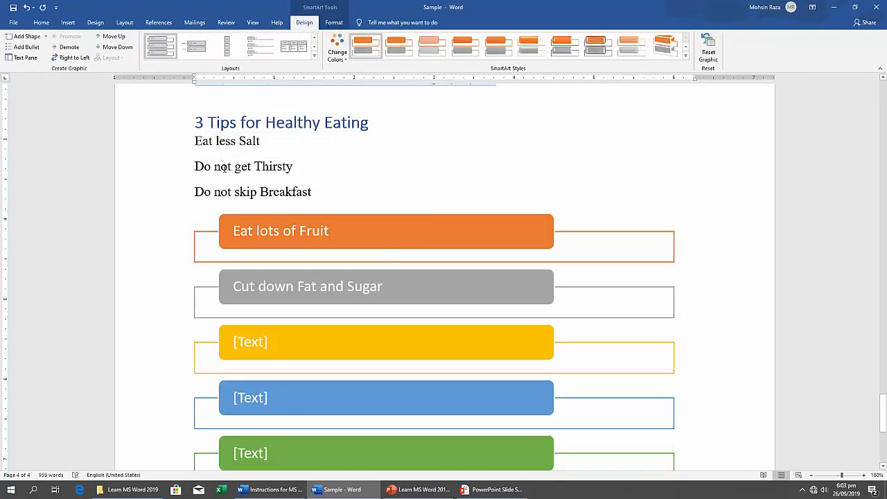
{"action": "triple_click", "coordinate": [222, 143]}
{"action": "key", "text": "ctrl+x"}
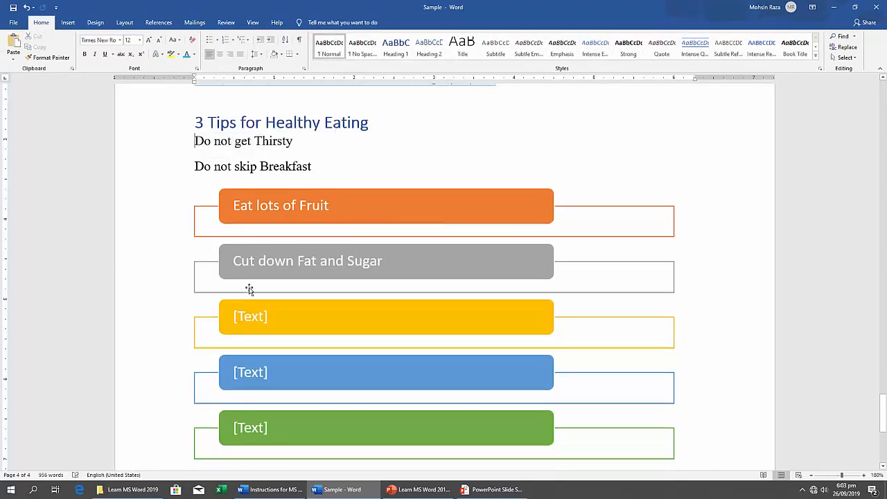
{"action": "left_click", "coordinate": [256, 318]}
{"action": "key", "text": "ctrl+v"}
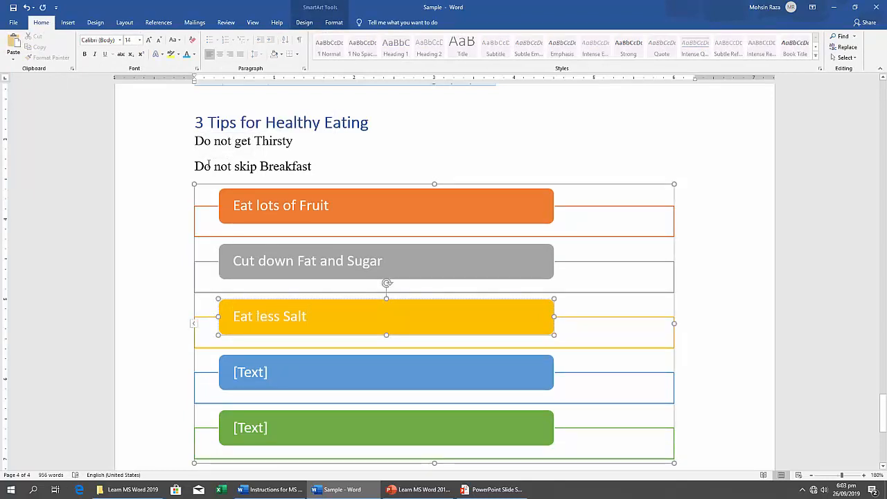
Move the line "Do not get Thirsty" from the list into the fourth, blue SmartArt shape.
{"action": "triple_click", "coordinate": [231, 140]}
{"action": "key", "text": "ctrl+x"}
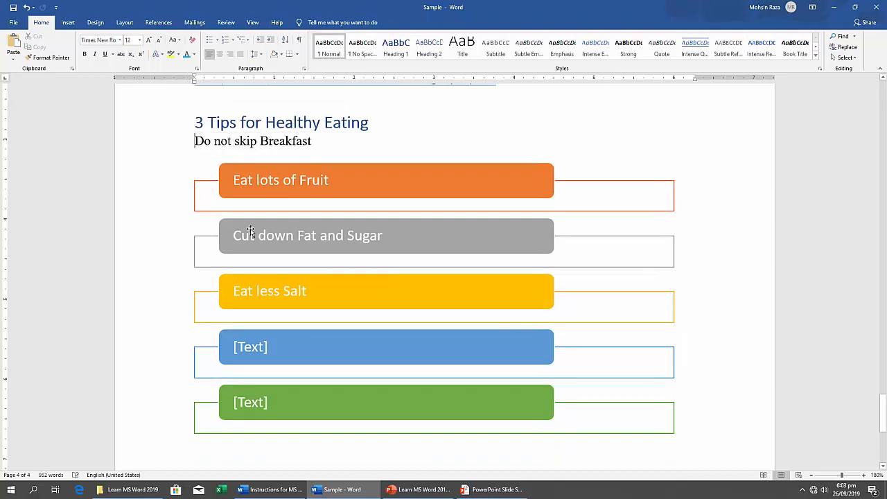
{"action": "left_click", "coordinate": [253, 347]}
{"action": "key", "text": "ctrl+v"}
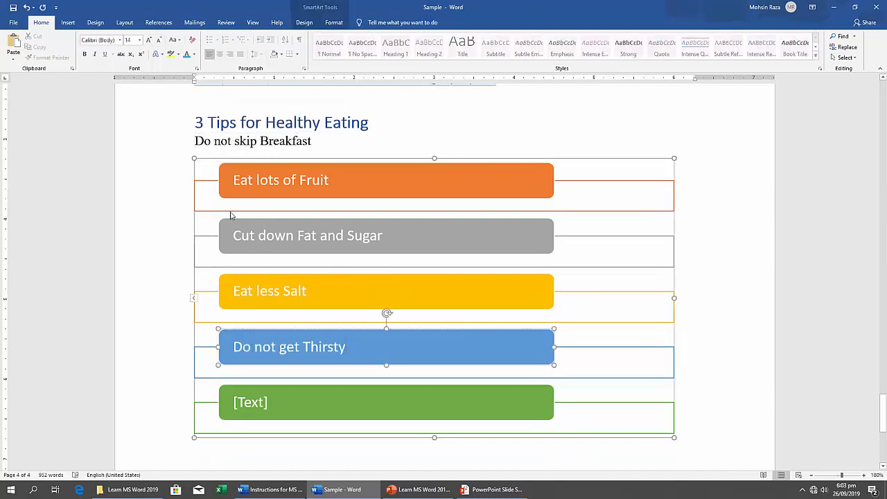
Move the line "Do not skip Breakfast" from above the SmartArt into the fifth, green shape.
{"action": "triple_click", "coordinate": [231, 141]}
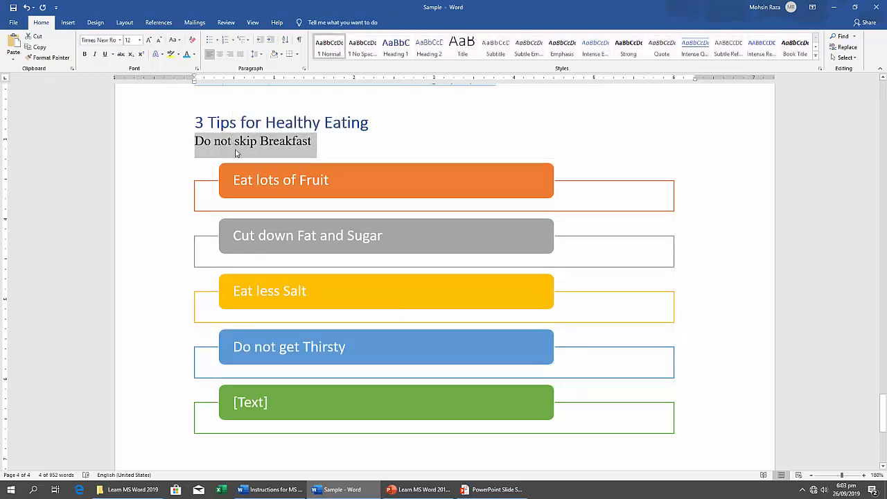
{"action": "key", "text": "ctrl+x"}
{"action": "left_click", "coordinate": [257, 379]}
{"action": "key", "text": "ctrl+v"}
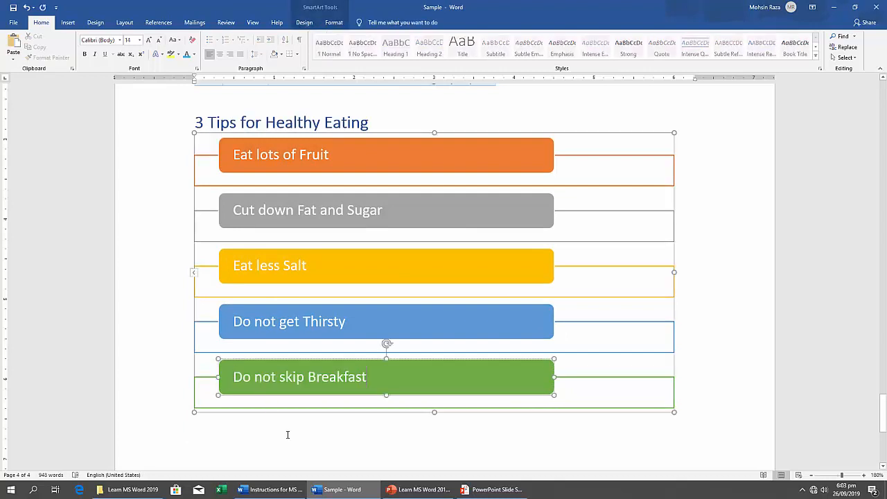
{"action": "left_click", "coordinate": [290, 435]}
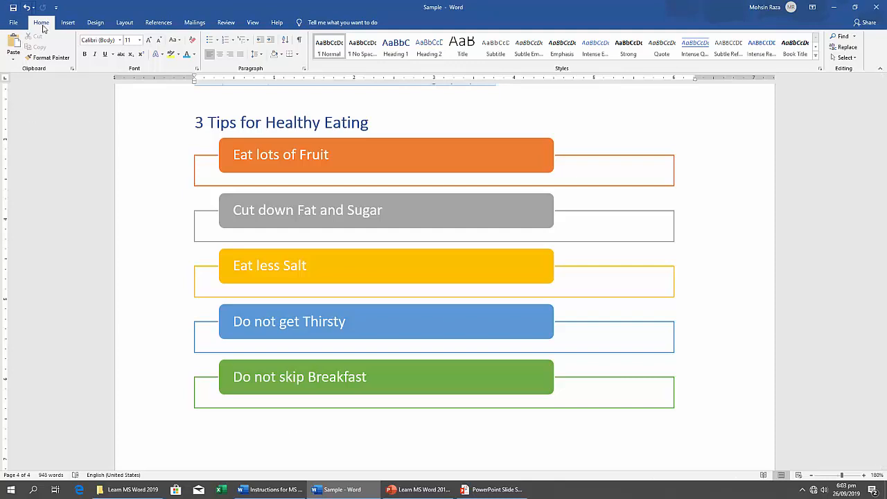
Consult exercise 15, Hyperlink, in the Instructions for MS Word document and return to the Sample document.
{"action": "left_click", "coordinate": [67, 23]}
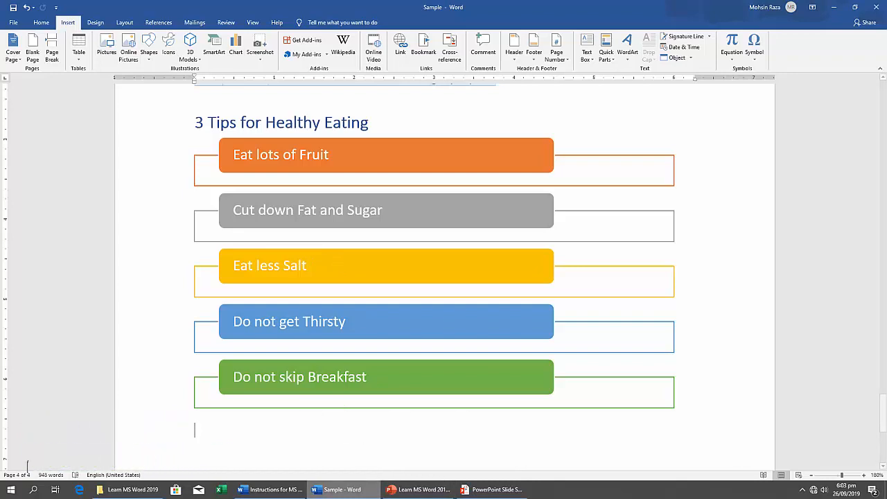
{"action": "left_click", "coordinate": [278, 490]}
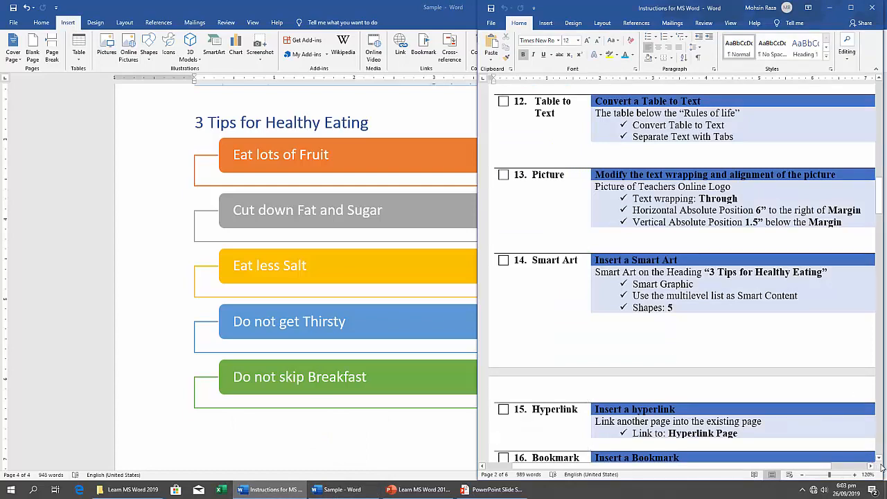
{"action": "left_click_drag", "start_coordinate": [879, 459], "coordinate": [879, 458]}
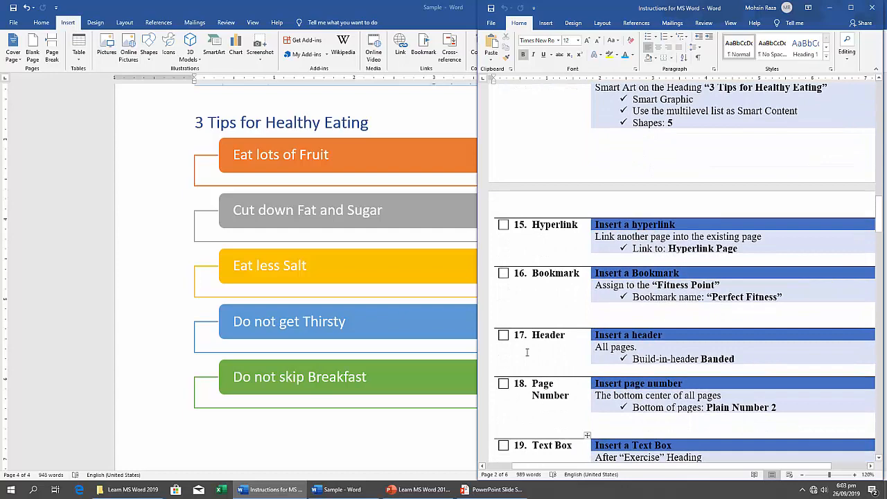
{"action": "left_click", "coordinate": [352, 424]}
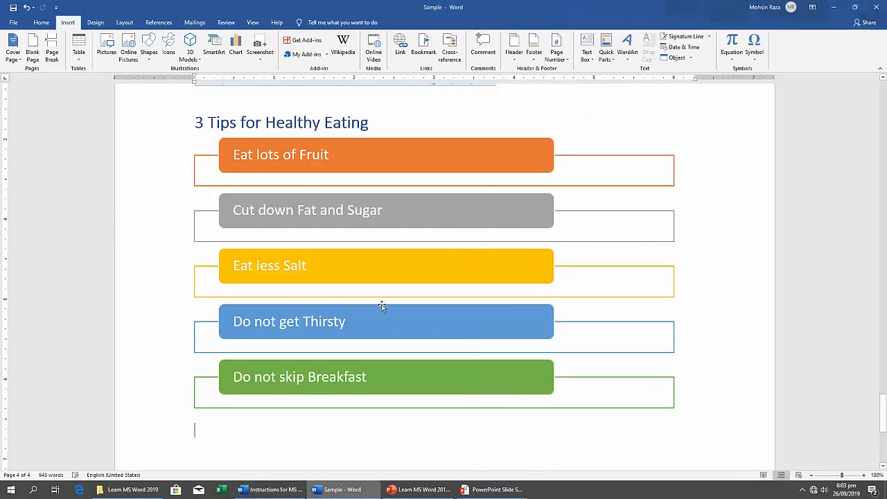
{"action": "left_click", "coordinate": [270, 490]}
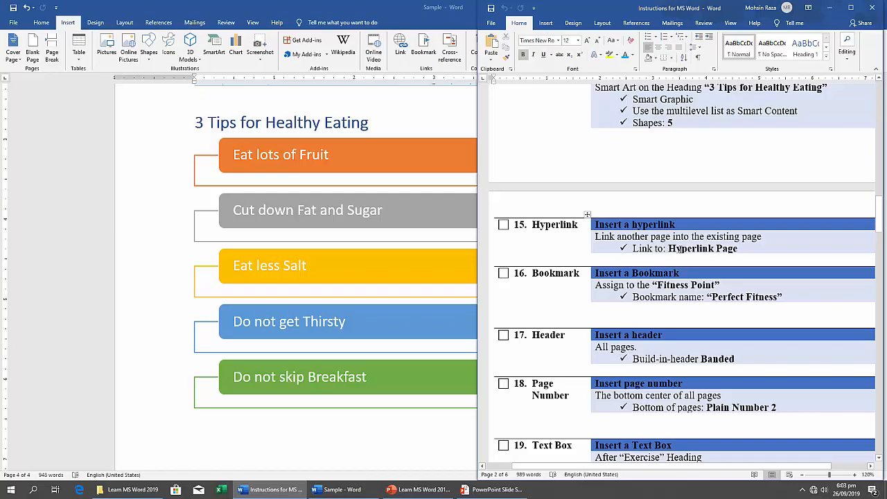
{"action": "left_click", "coordinate": [464, 173]}
Link the words "Click Here" under the "Hyperlink Document" heading to the existing file Hyperlink Document.docx.
{"action": "scroll", "coordinate": [402, 121], "scroll_direction": "up", "scroll_amount": 15}
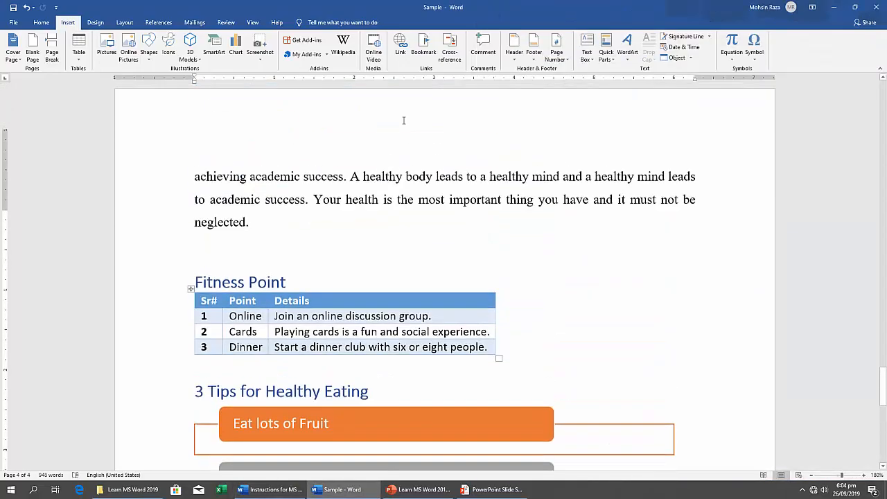
{"action": "scroll", "coordinate": [404, 119], "scroll_direction": "up", "scroll_amount": 20}
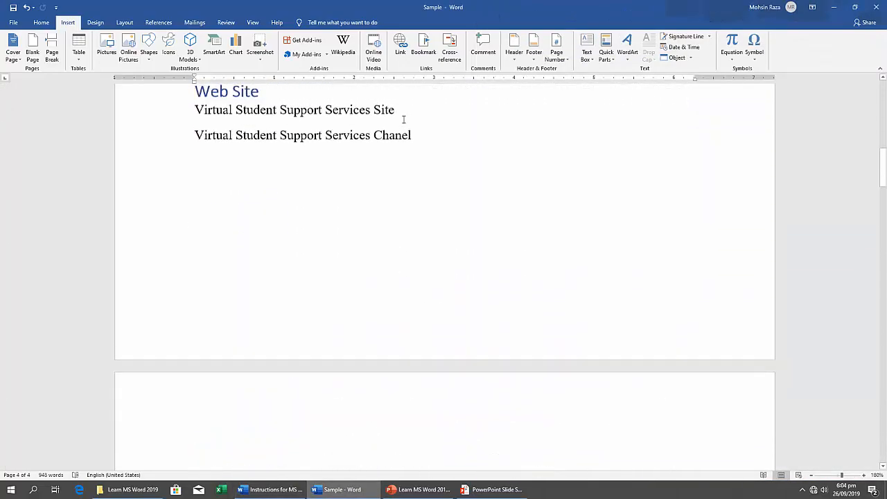
{"action": "scroll", "coordinate": [403, 119], "scroll_direction": "down", "scroll_amount": 5}
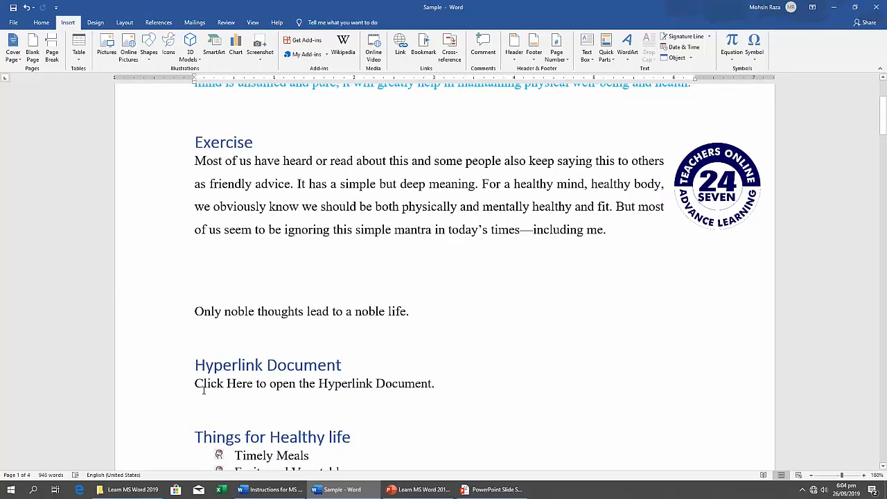
{"action": "left_click_drag", "start_coordinate": [197, 383], "coordinate": [248, 388]}
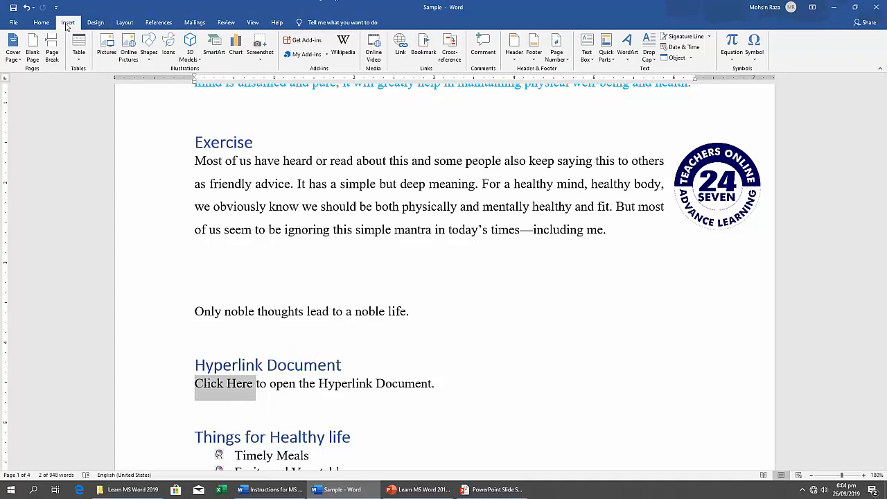
{"action": "left_click", "coordinate": [402, 54]}
{"action": "left_click_drag", "start_coordinate": [436, 165], "coordinate": [515, 155]}
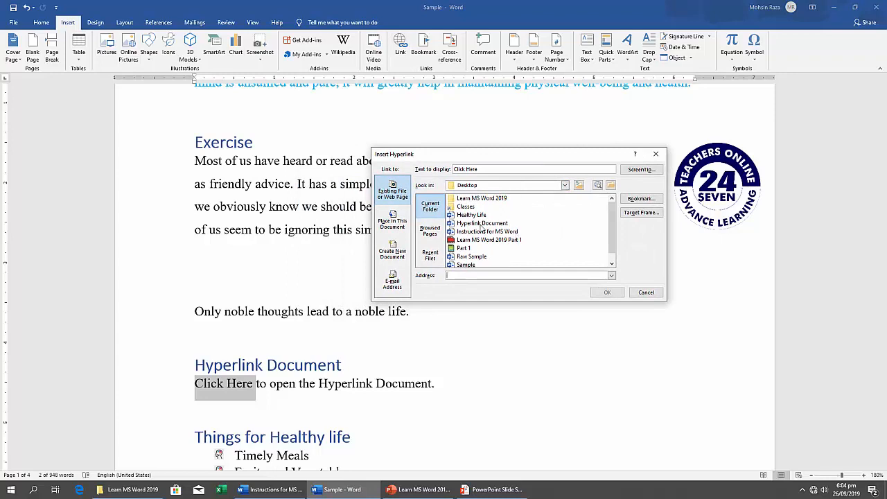
{"action": "left_click", "coordinate": [483, 224]}
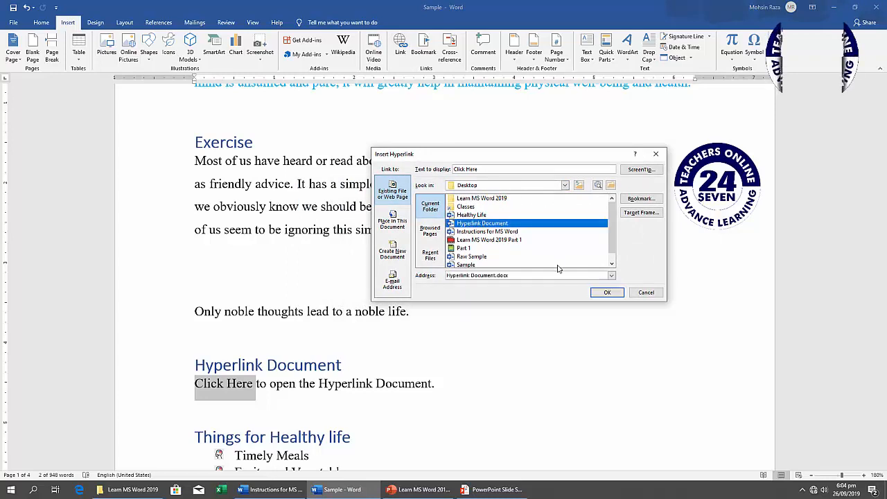
{"action": "left_click", "coordinate": [606, 293]}
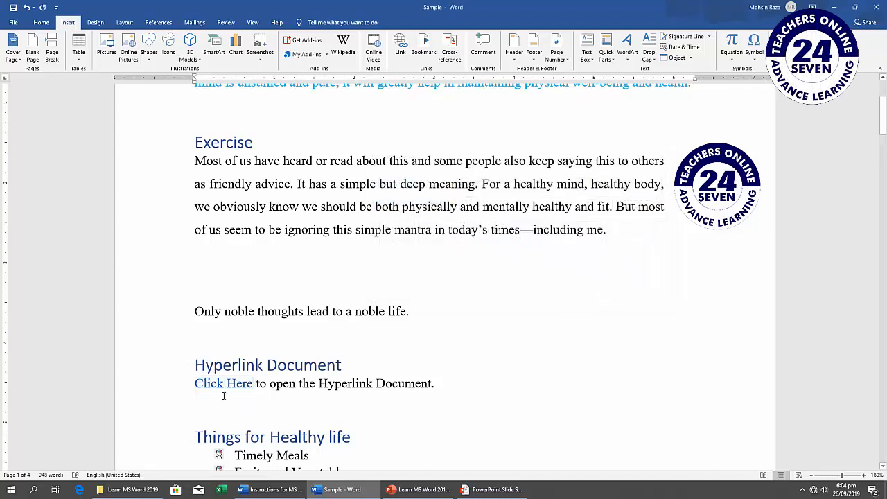
Follow the "Click Here" link to test it, and minimize the document it opens.
{"action": "mouse_move", "coordinate": [223, 390]}
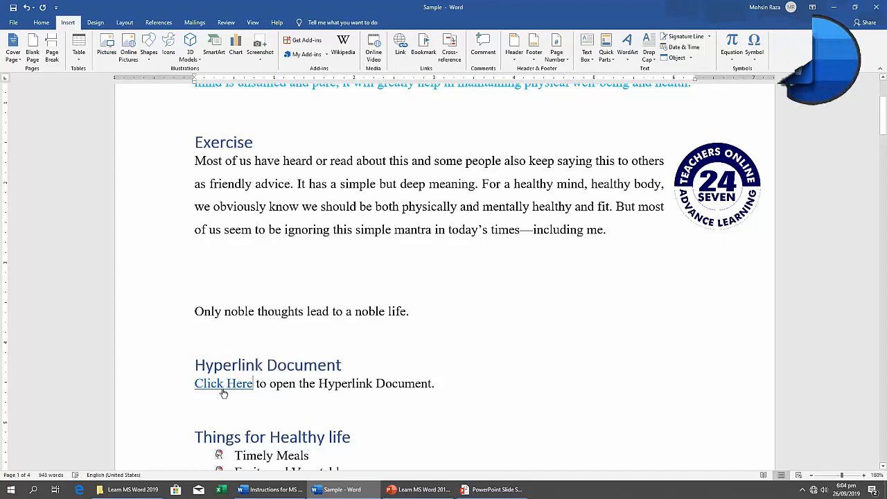
{"action": "left_click", "coordinate": [223, 391], "text": "ctrl"}
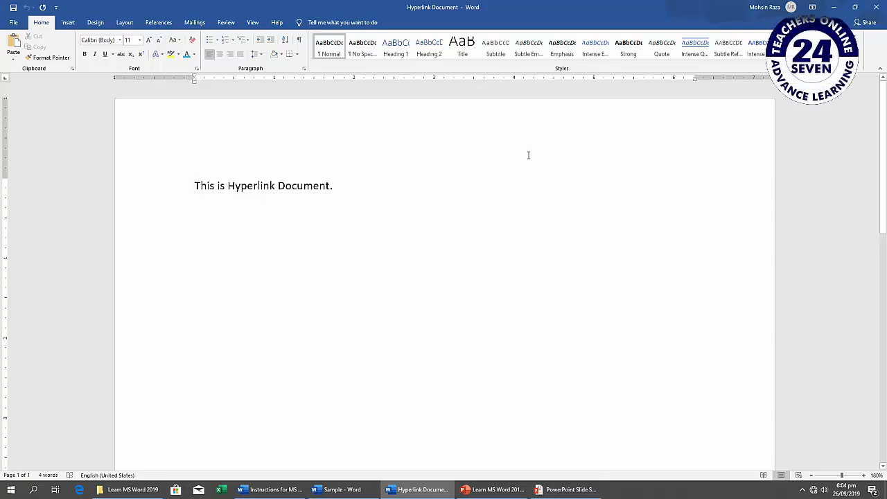
{"action": "left_click", "coordinate": [836, 8]}
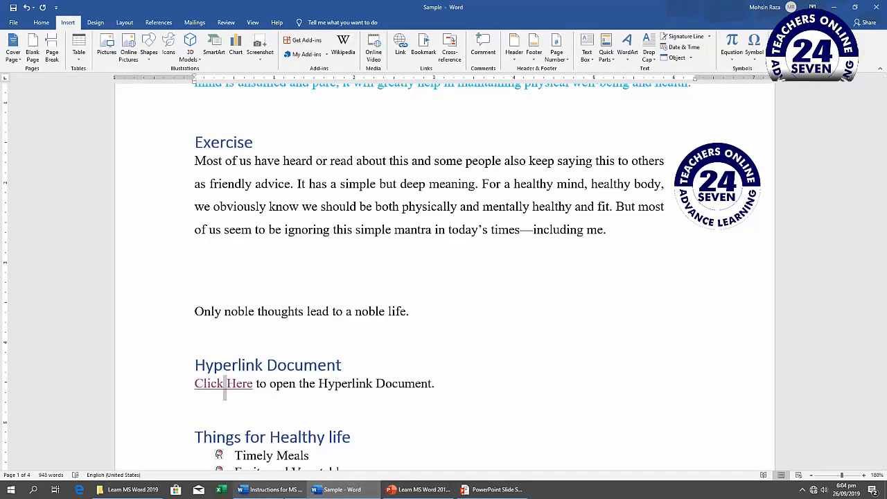
Check exercise 16, Bookmark, in the instructions and hyperlink the "Fitness Point" heading text to the Fitness Point heading in this document.
{"action": "left_click", "coordinate": [270, 489]}
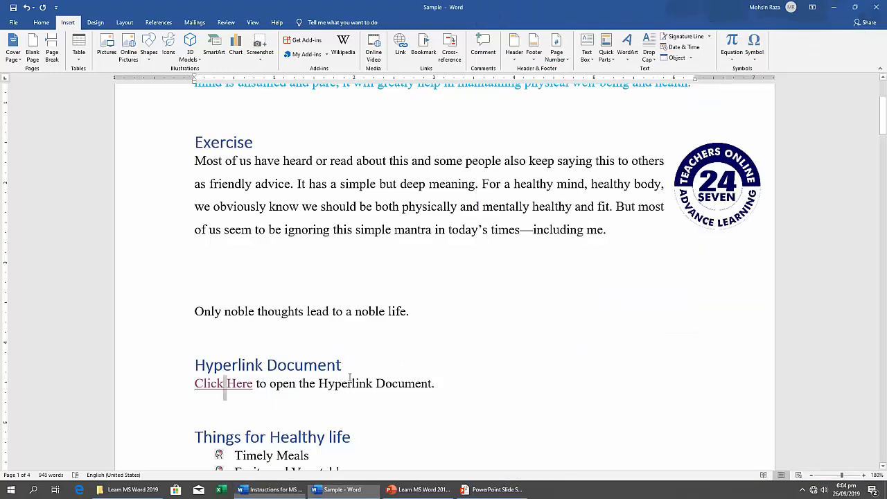
{"action": "scroll", "coordinate": [351, 371], "scroll_direction": "down", "scroll_amount": 10}
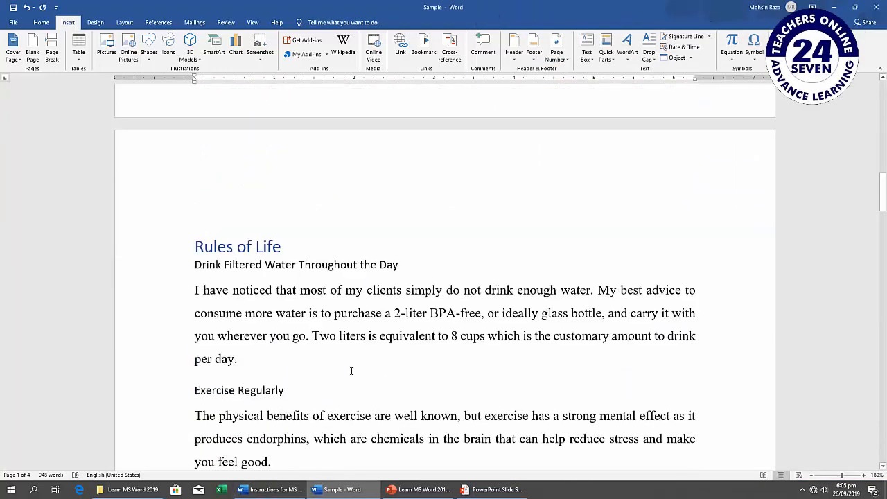
{"action": "scroll", "coordinate": [351, 370], "scroll_direction": "down", "scroll_amount": 15}
{"action": "scroll", "coordinate": [351, 371], "scroll_direction": "down", "scroll_amount": 10}
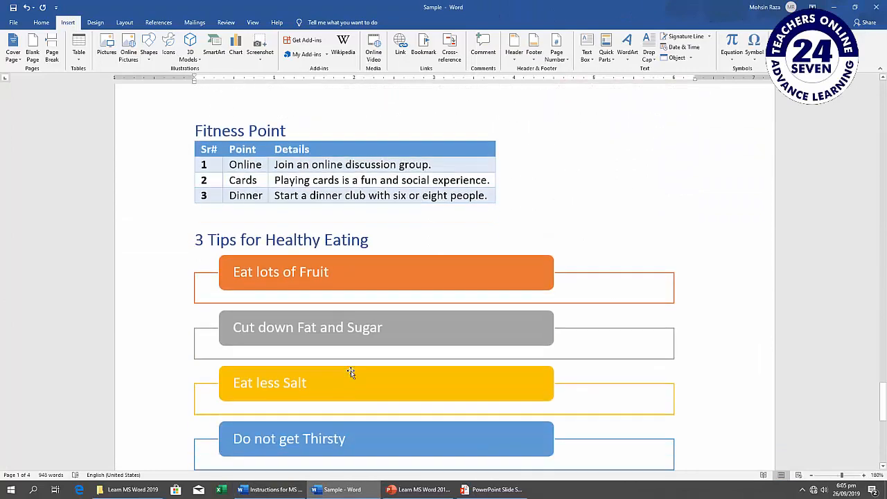
{"action": "scroll", "coordinate": [351, 372], "scroll_direction": "up", "scroll_amount": 3}
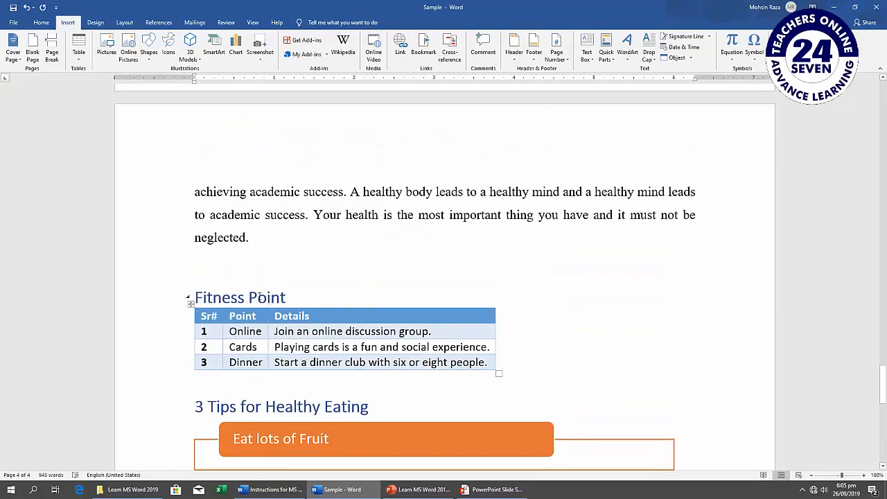
{"action": "triple_click", "coordinate": [260, 298]}
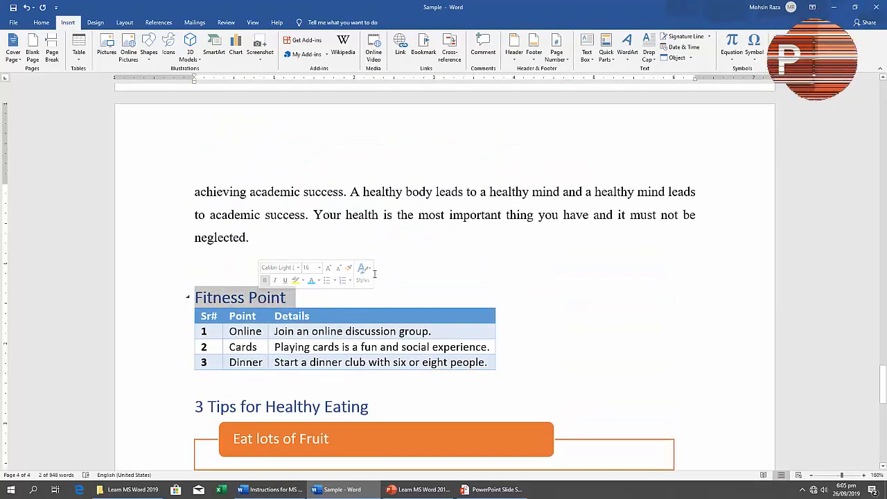
{"action": "left_click", "coordinate": [403, 53]}
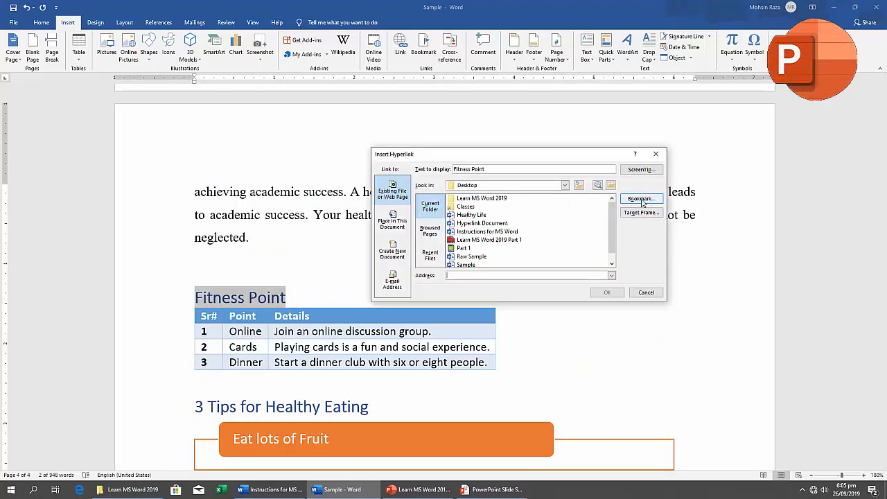
{"action": "left_click", "coordinate": [641, 200]}
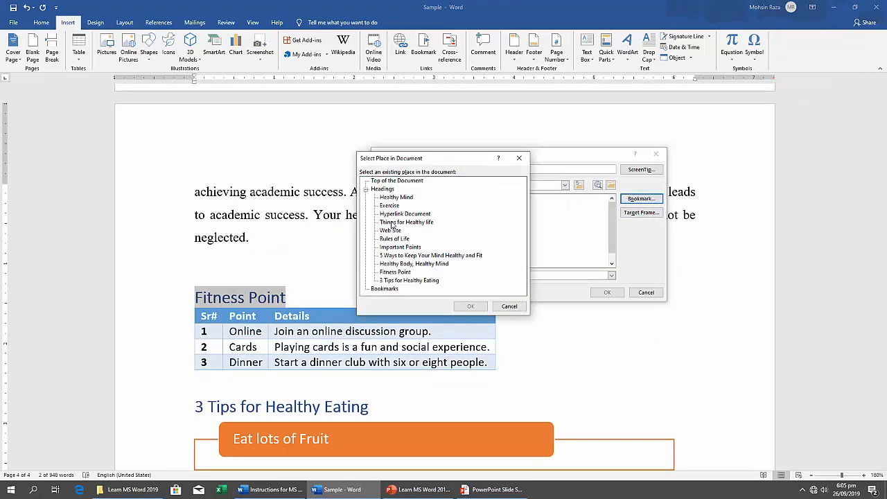
{"action": "left_click", "coordinate": [395, 272]}
{"action": "left_click", "coordinate": [470, 306]}
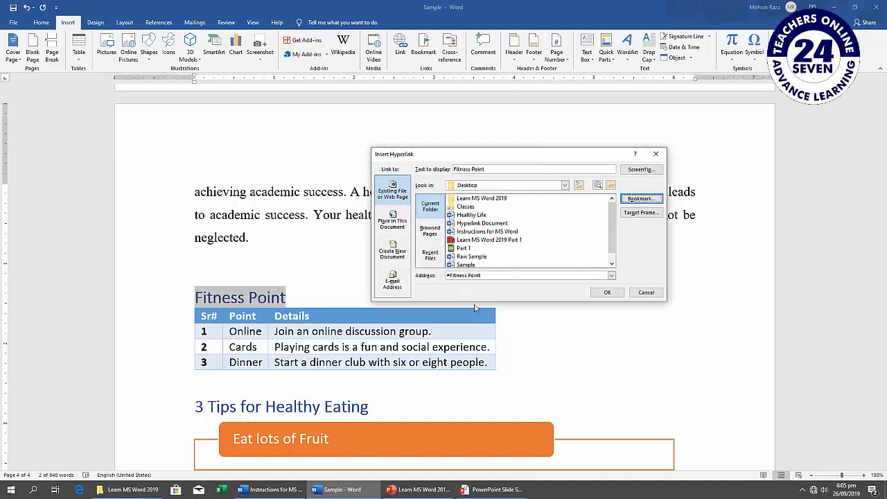
{"action": "left_click", "coordinate": [607, 293]}
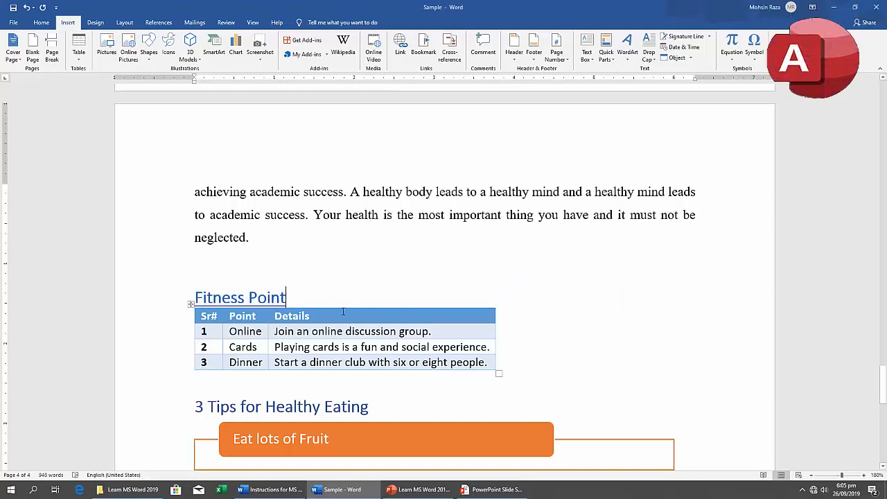
{"action": "scroll", "coordinate": [327, 286], "scroll_direction": "up", "scroll_amount": 15}
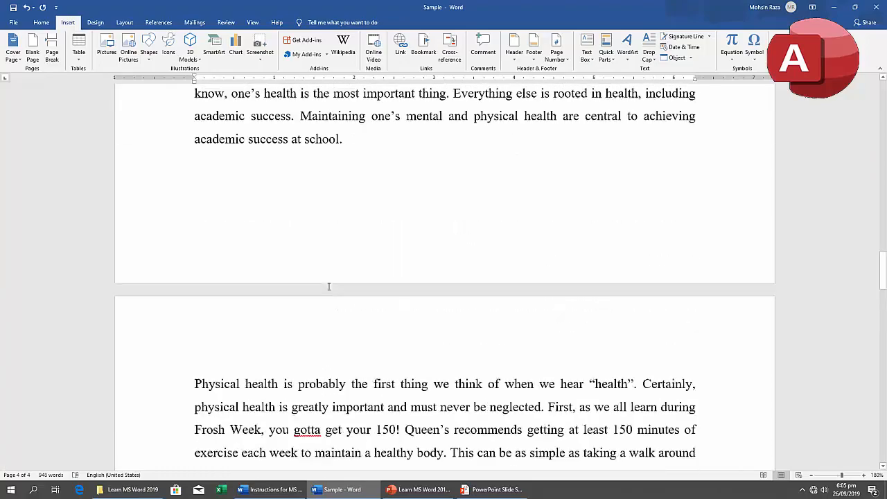
{"action": "scroll", "coordinate": [329, 286], "scroll_direction": "up", "scroll_amount": 20}
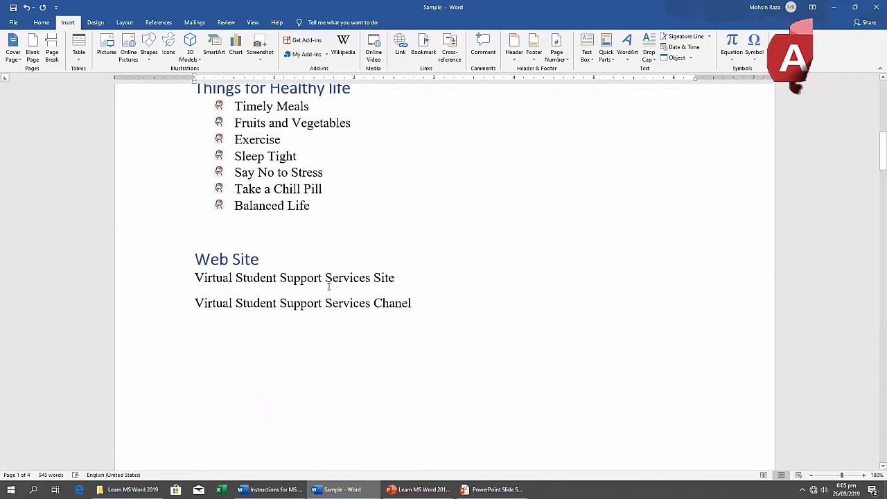
{"action": "scroll", "coordinate": [329, 286], "scroll_direction": "up", "scroll_amount": 5}
{"action": "left_click", "coordinate": [267, 196]}
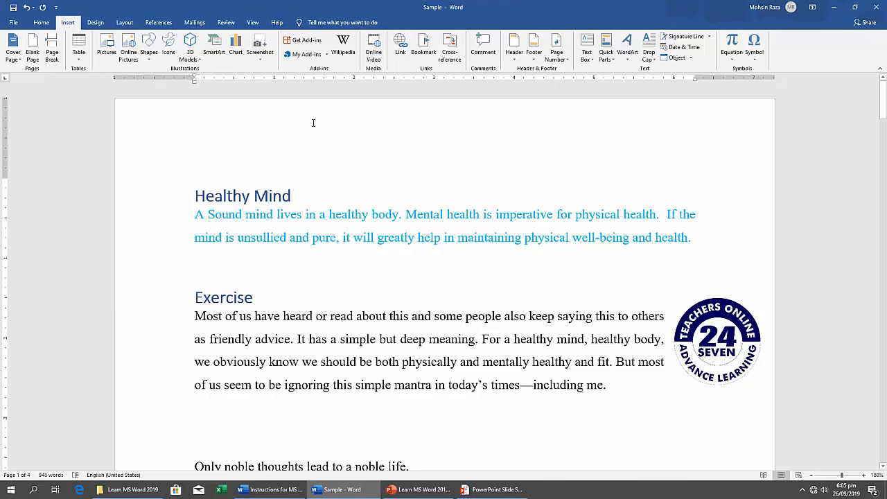
{"action": "left_click", "coordinate": [423, 50]}
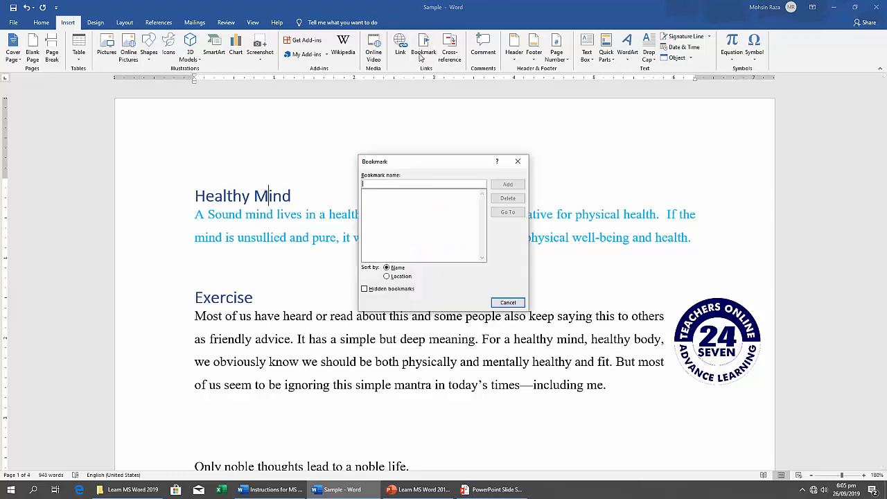
{"action": "left_click", "coordinate": [508, 303]}
{"action": "left_click", "coordinate": [401, 50]}
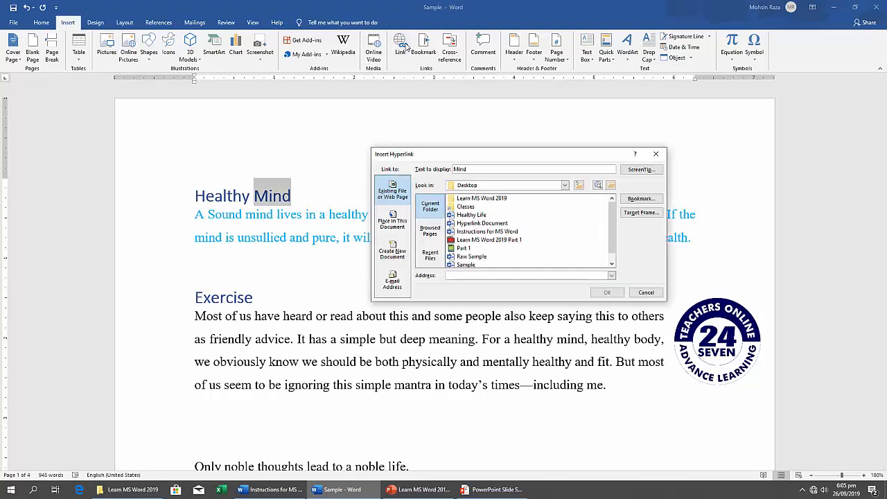
{"action": "left_click", "coordinate": [645, 292]}
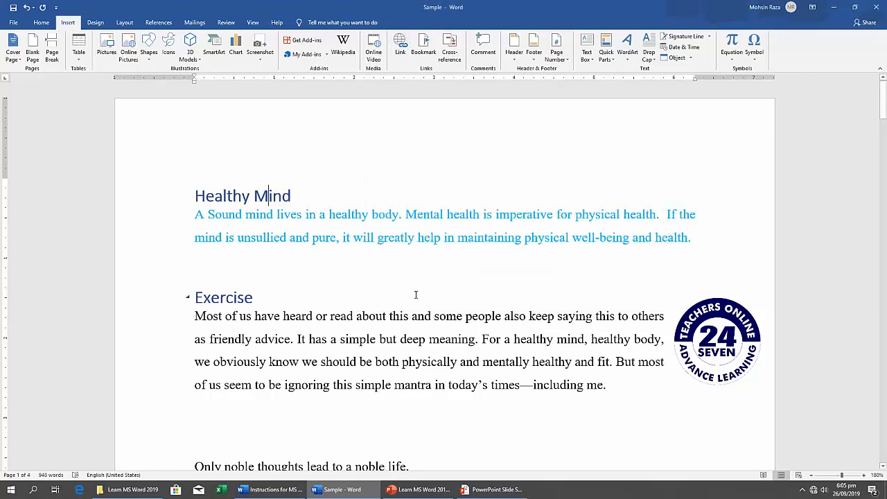
{"action": "scroll", "coordinate": [415, 295], "scroll_direction": "down", "scroll_amount": 15}
{"action": "scroll", "coordinate": [417, 295], "scroll_direction": "down", "scroll_amount": 20}
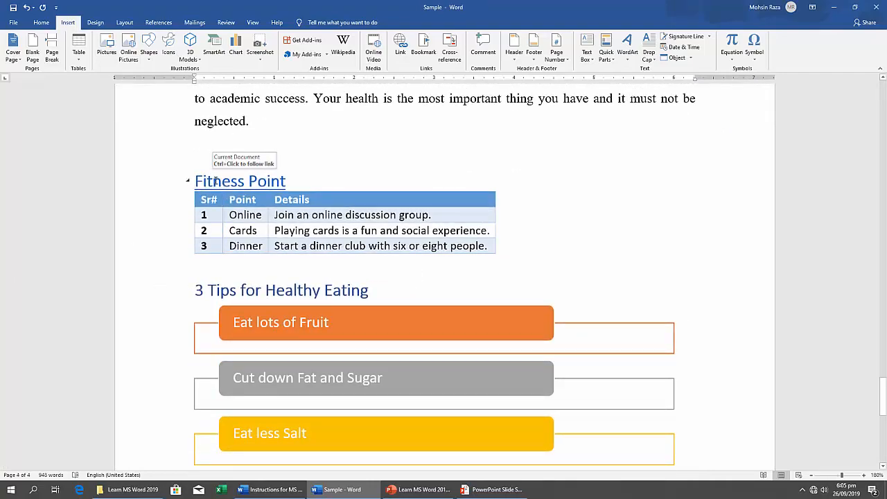
{"action": "triple_click", "coordinate": [217, 182]}
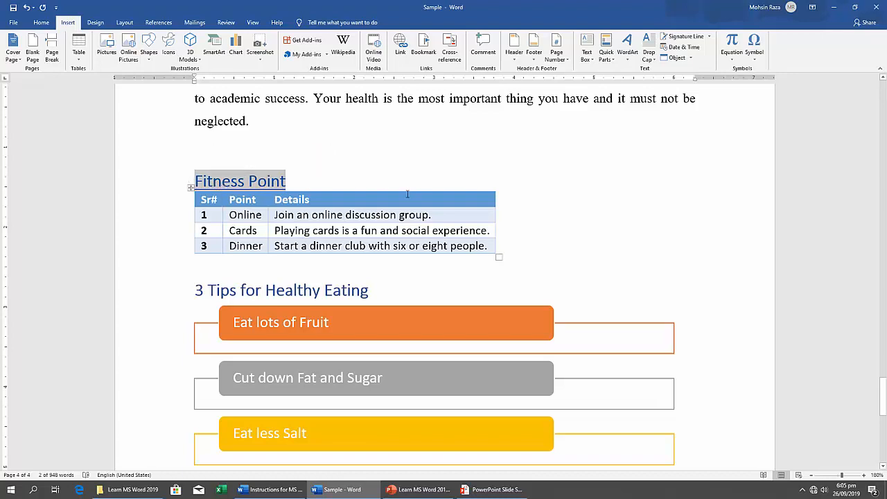
{"action": "left_click", "coordinate": [360, 171]}
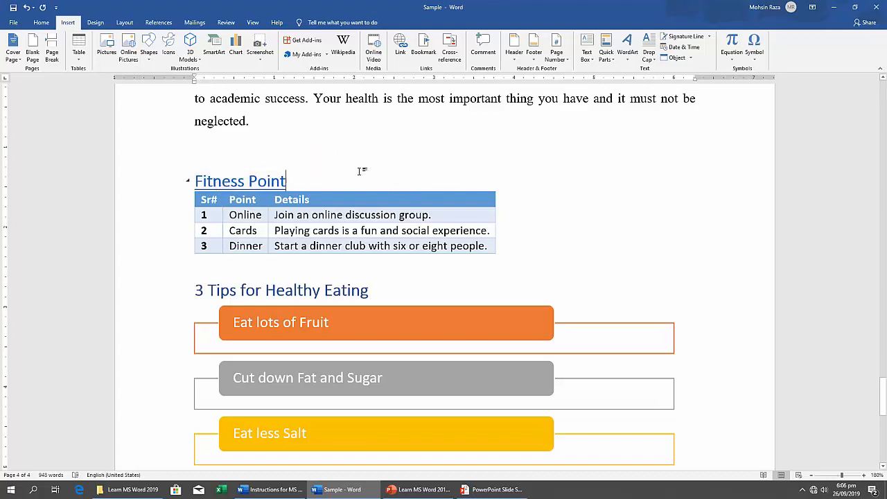
{"action": "triple_click", "coordinate": [268, 181]}
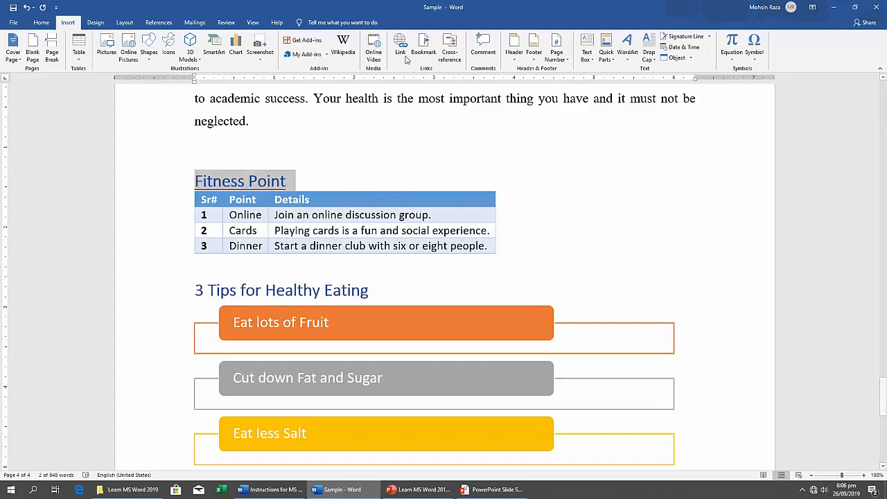
{"action": "left_click", "coordinate": [424, 43]}
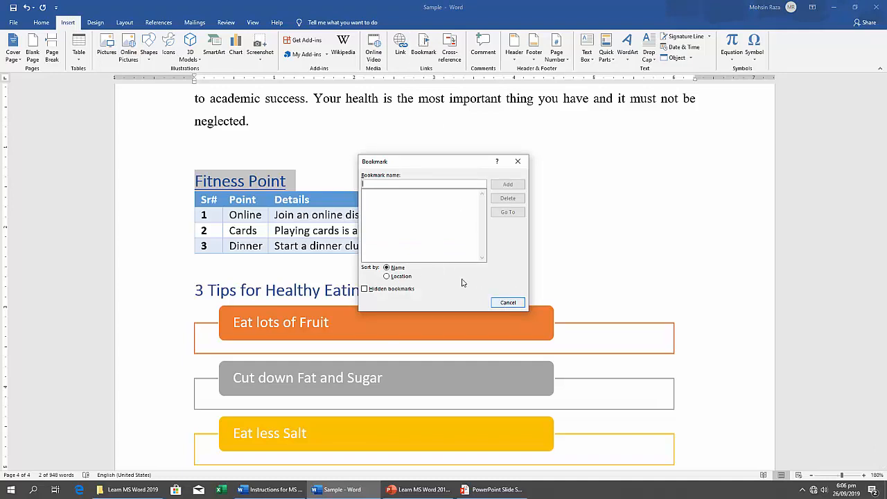
{"action": "left_click", "coordinate": [518, 160]}
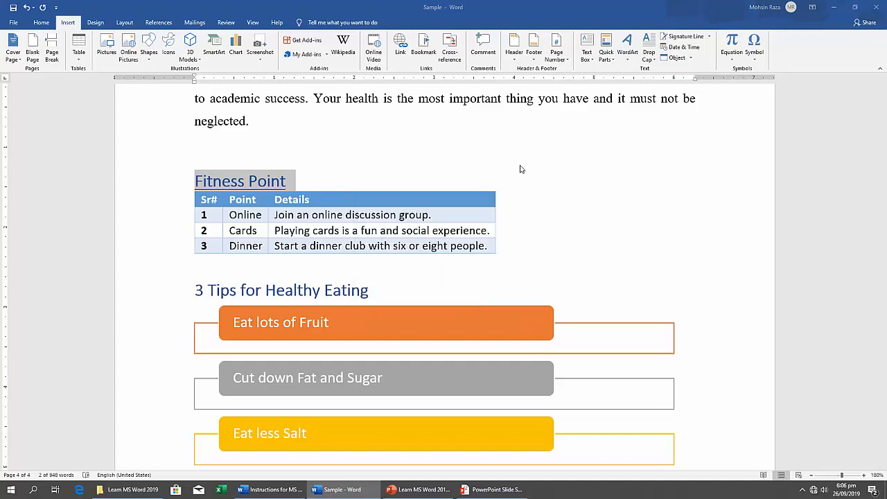
{"action": "left_click", "coordinate": [289, 184]}
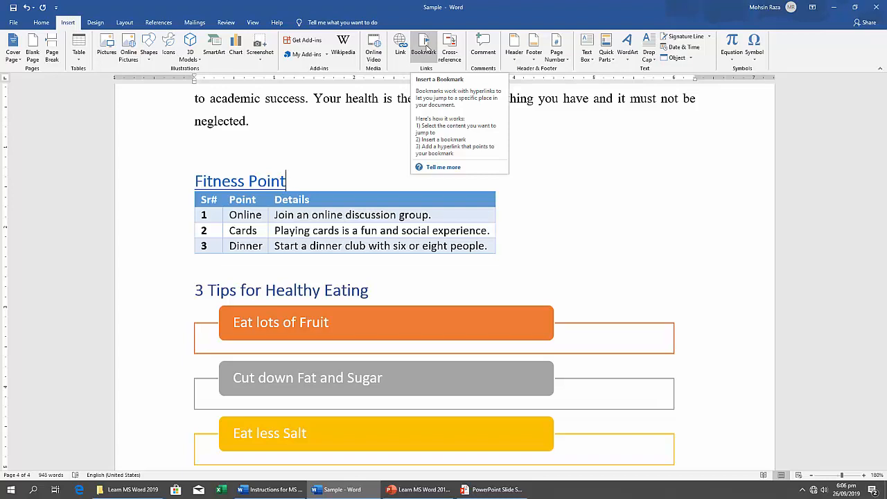
Add a bookmark named "My" to the "Fitness Point" heading.
{"action": "double_click", "coordinate": [261, 183]}
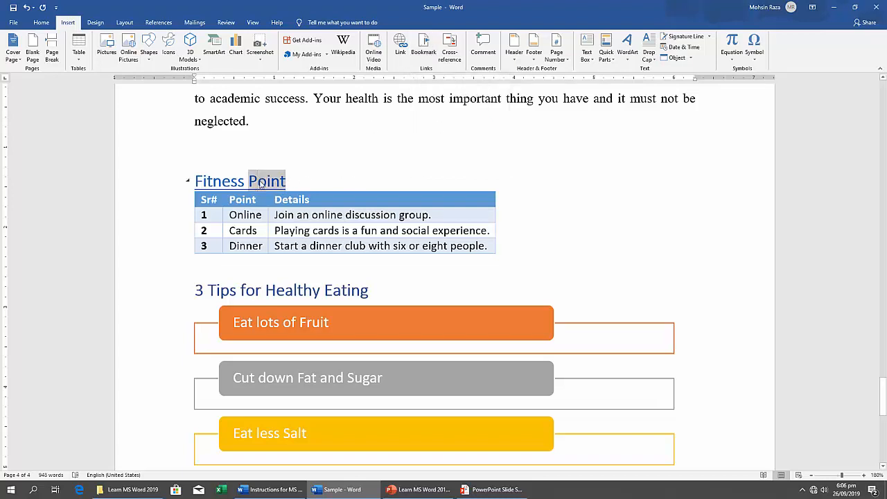
{"action": "triple_click", "coordinate": [261, 183]}
{"action": "left_click", "coordinate": [429, 46]}
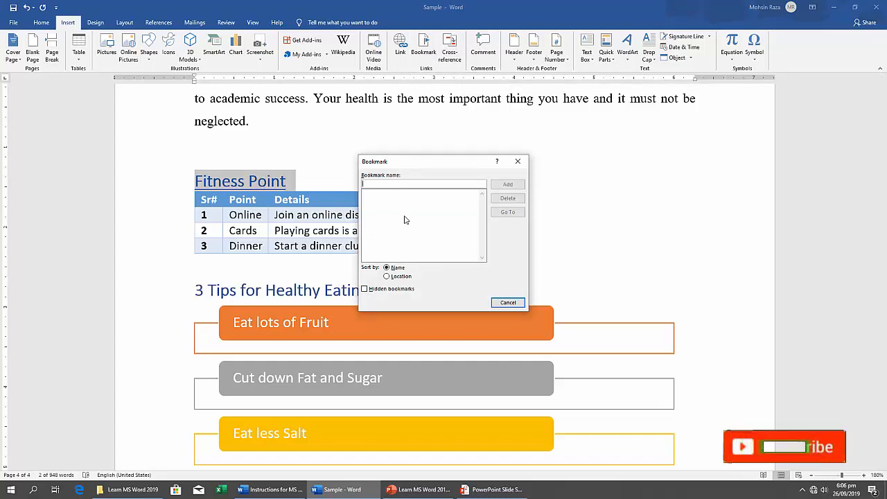
{"action": "type", "text": "M"}
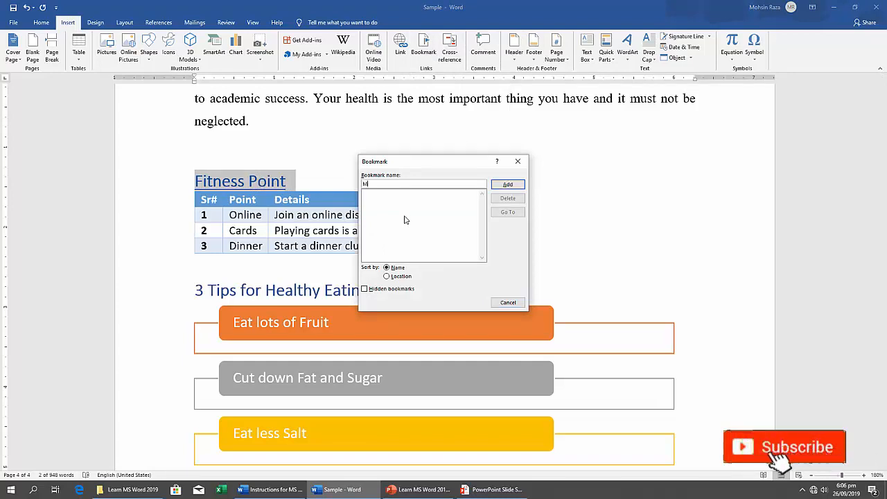
{"action": "type", "text": "y B"}
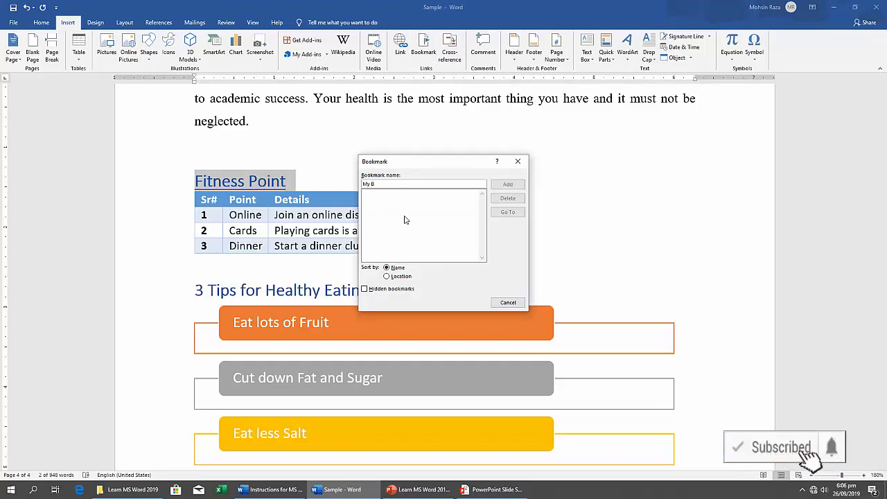
{"action": "type", "text": "okk"}
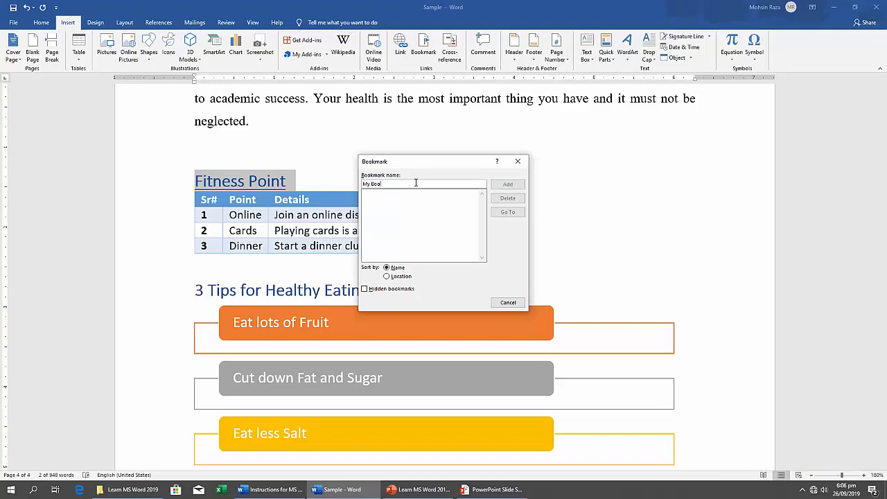
{"action": "key", "text": "BackSpace"}
{"action": "key", "text": "BackSpace"}
{"action": "left_click", "coordinate": [508, 185]}
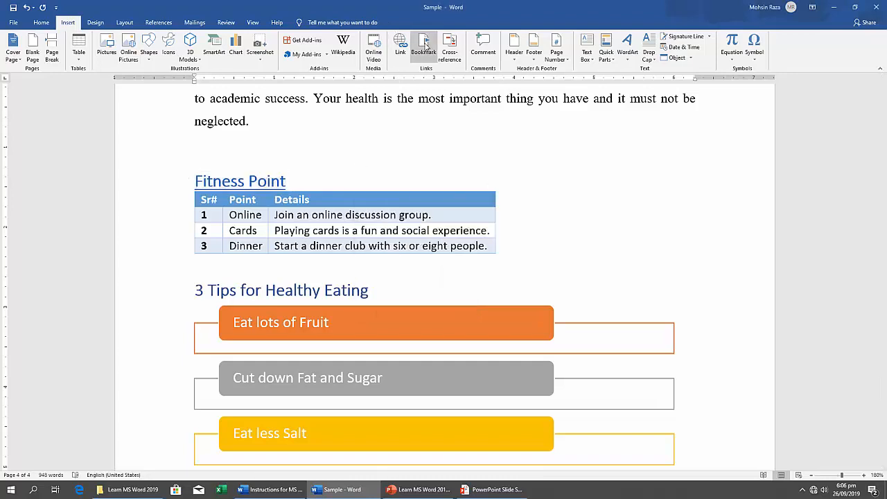
Test the "My" bookmark by jumping to it from the start of the document, and close the bookmark dialog.
{"action": "key", "text": "ctrl+Home"}
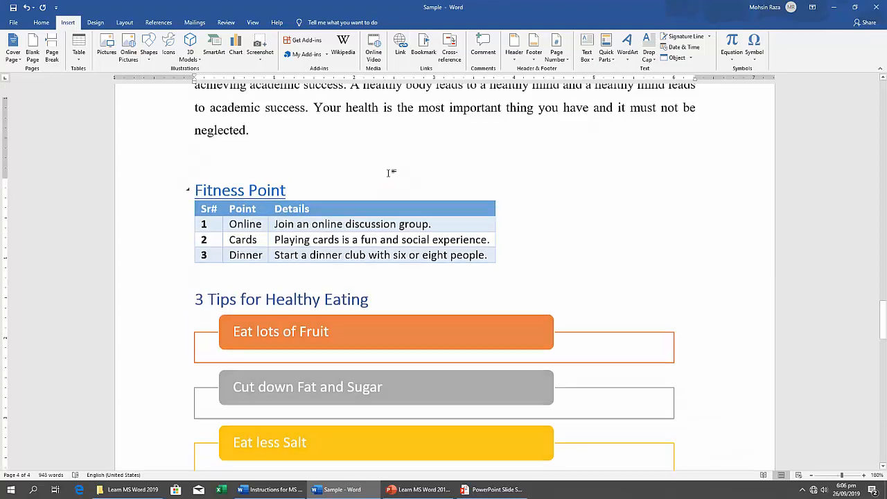
{"action": "left_click", "coordinate": [420, 46]}
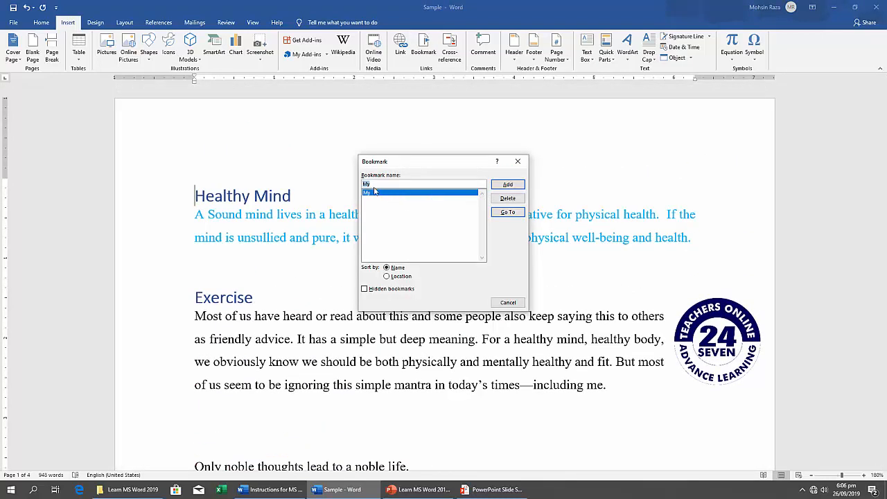
{"action": "left_click", "coordinate": [508, 212]}
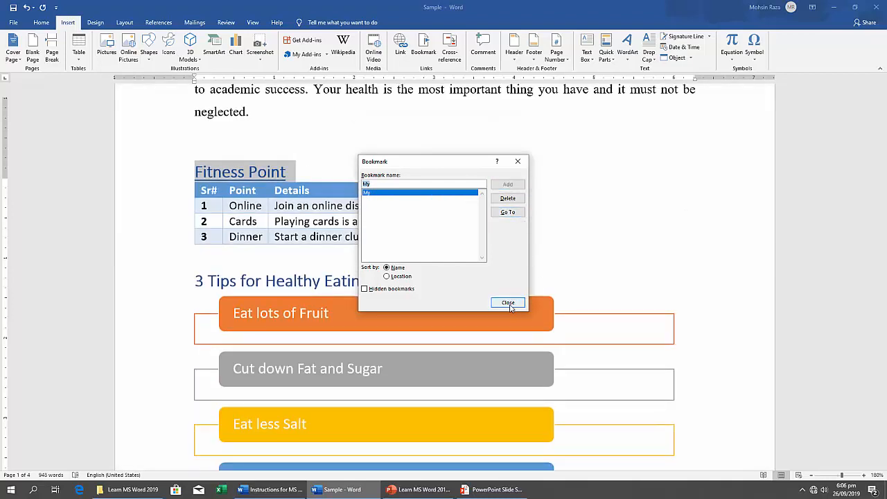
{"action": "left_click", "coordinate": [508, 303]}
{"action": "left_click", "coordinate": [313, 170]}
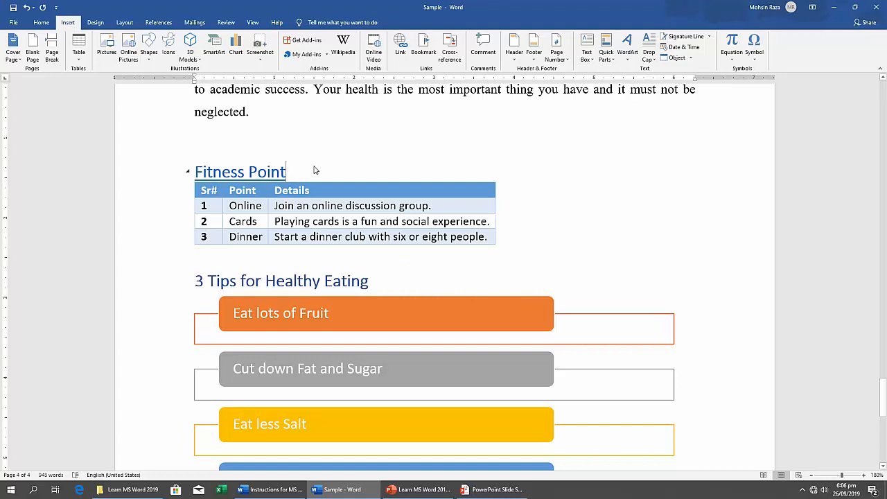
Consult exercise 17, Header, in the Instructions for MS Word document and return to the first page of the maximized Sample document.
{"action": "left_click", "coordinate": [854, 7]}
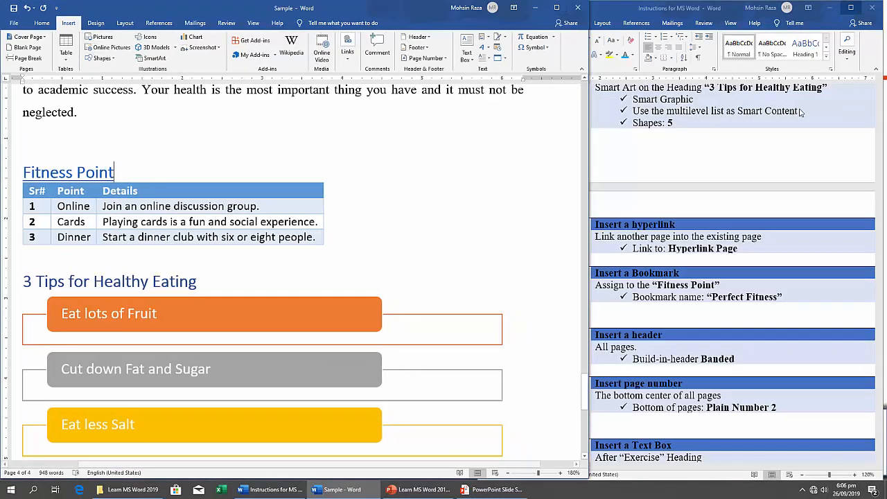
{"action": "left_click", "coordinate": [701, 325]}
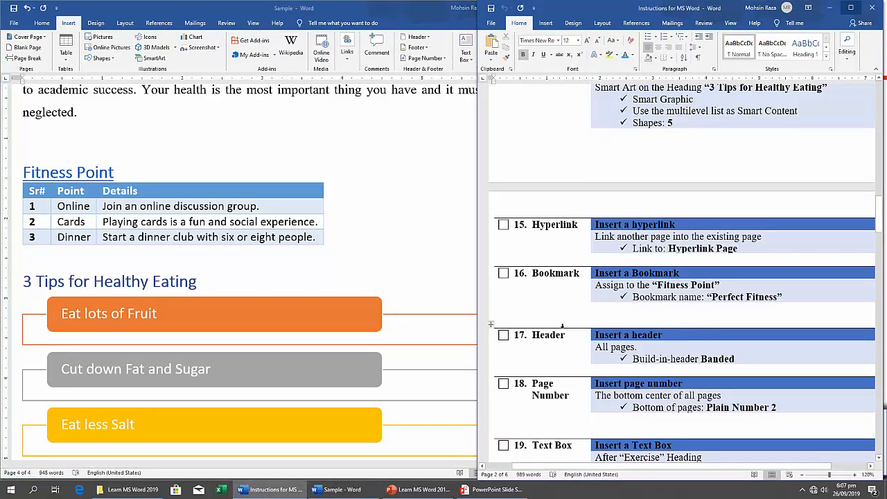
{"action": "left_click", "coordinate": [373, 237]}
{"action": "scroll", "coordinate": [373, 237], "scroll_direction": "up", "scroll_amount": 10}
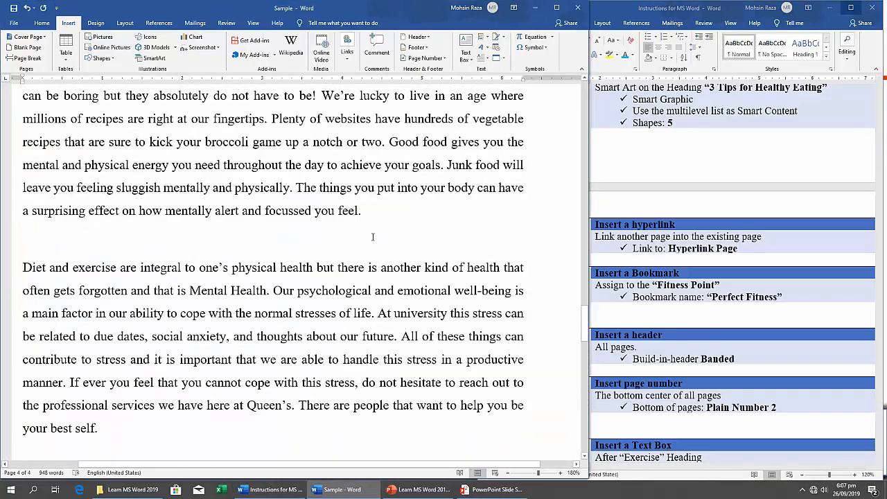
{"action": "scroll", "coordinate": [372, 237], "scroll_direction": "up", "scroll_amount": 15}
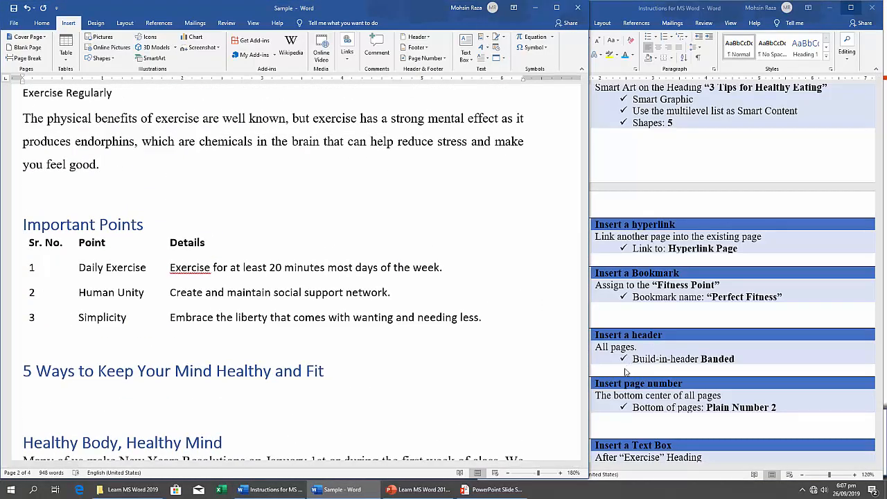
{"action": "left_click", "coordinate": [625, 372]}
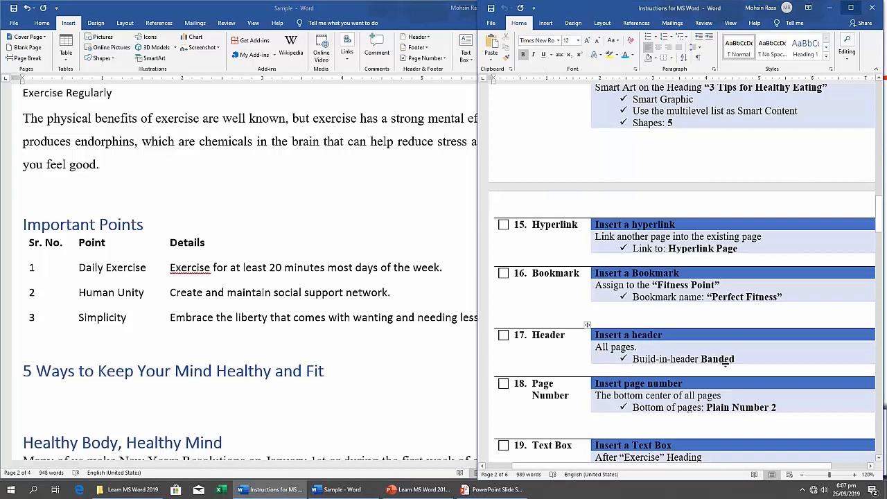
{"action": "double_click", "coordinate": [420, 10]}
{"action": "scroll", "coordinate": [360, 256], "scroll_direction": "up", "scroll_amount": 15}
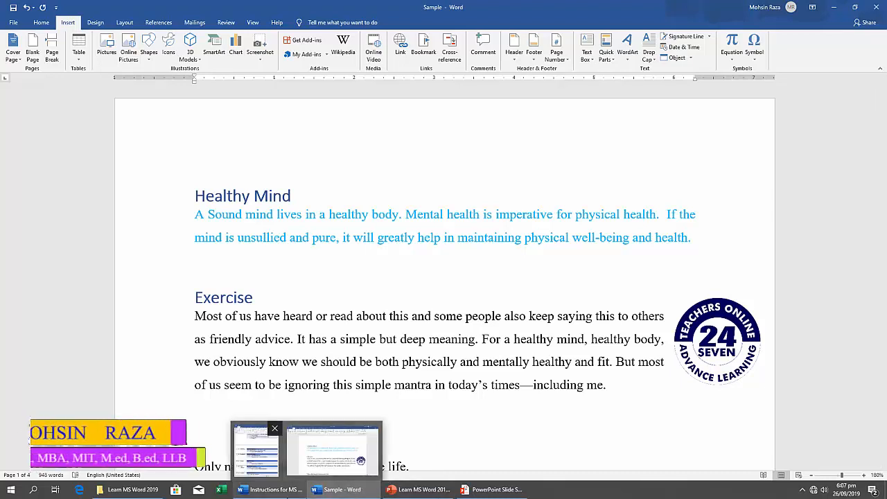
{"action": "left_click", "coordinate": [273, 489]}
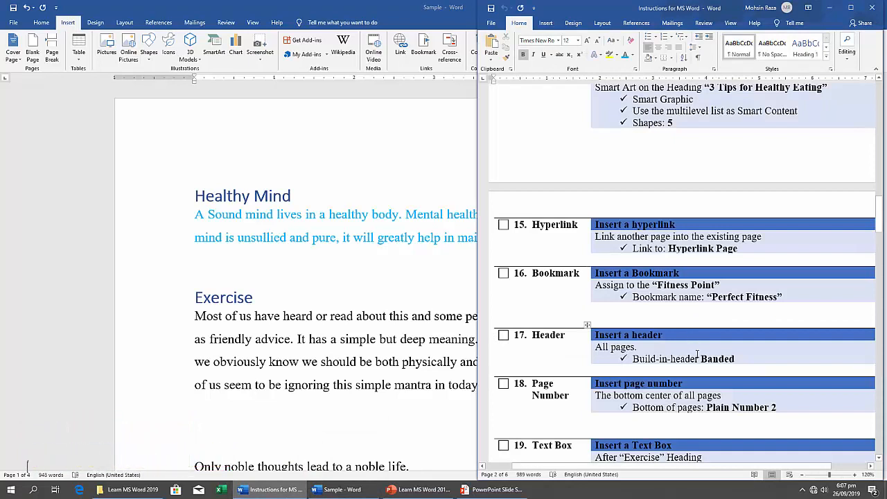
{"action": "left_click", "coordinate": [380, 283]}
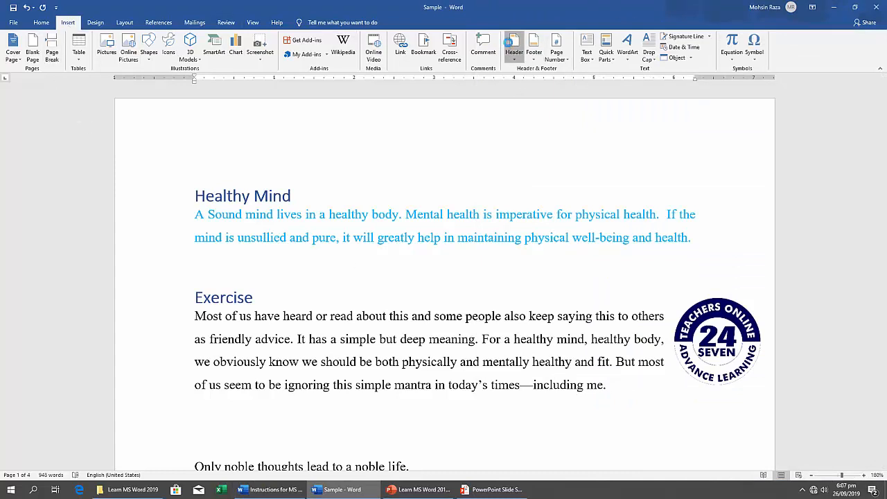
Insert the built-in Banded header with the document title "HEALTY LIFE", close header editing and check it on the pages.
{"action": "left_click", "coordinate": [513, 47]}
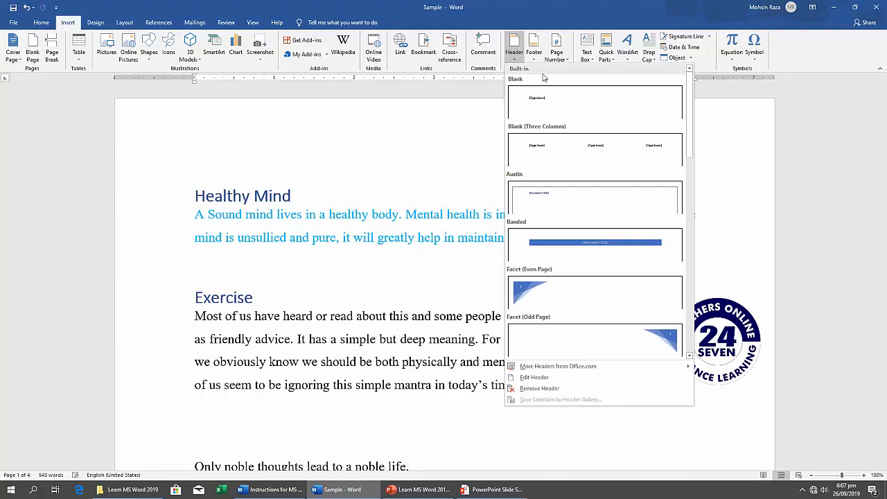
{"action": "left_click", "coordinate": [554, 251]}
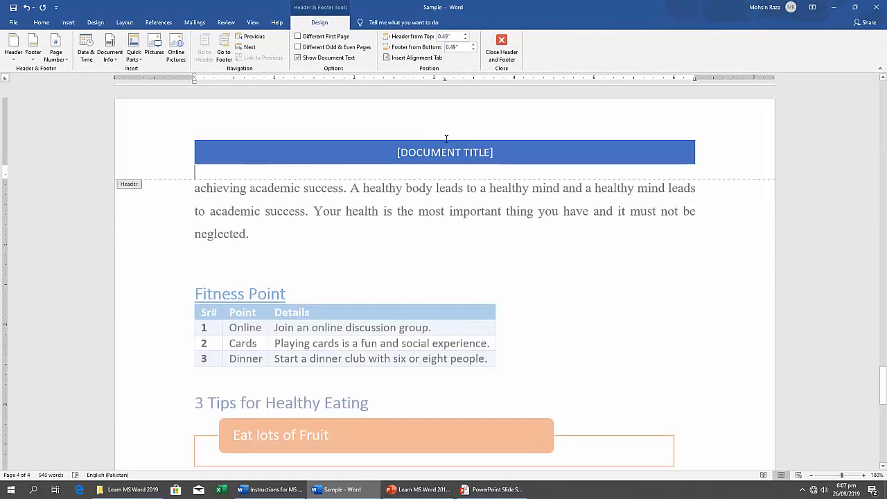
{"action": "left_click", "coordinate": [451, 154]}
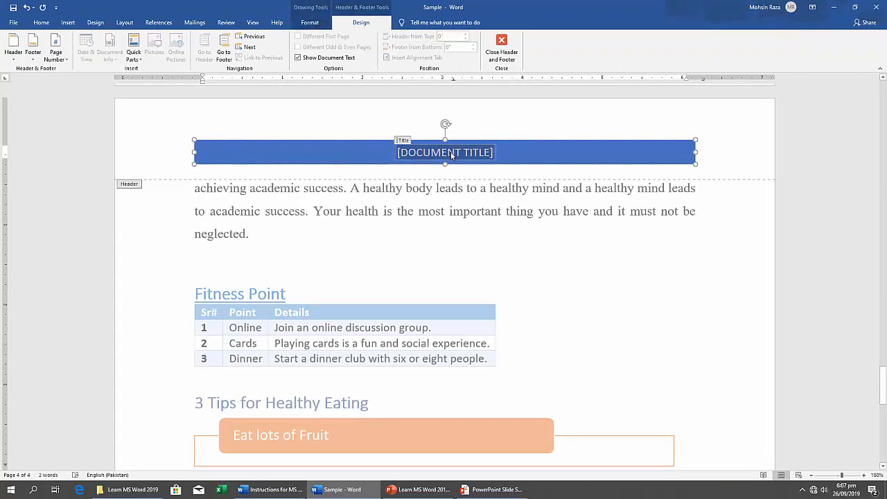
{"action": "type", "text": "HEALT"}
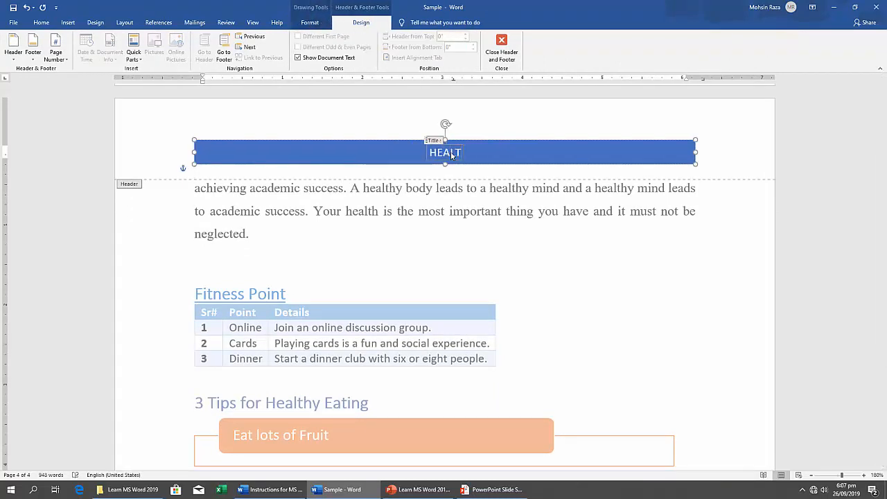
{"action": "type", "text": "Y L"}
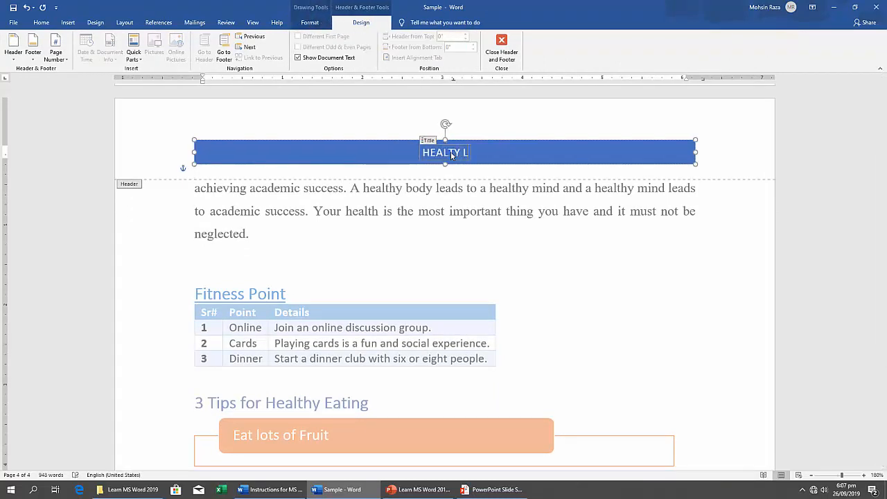
{"action": "type", "text": "IFE"}
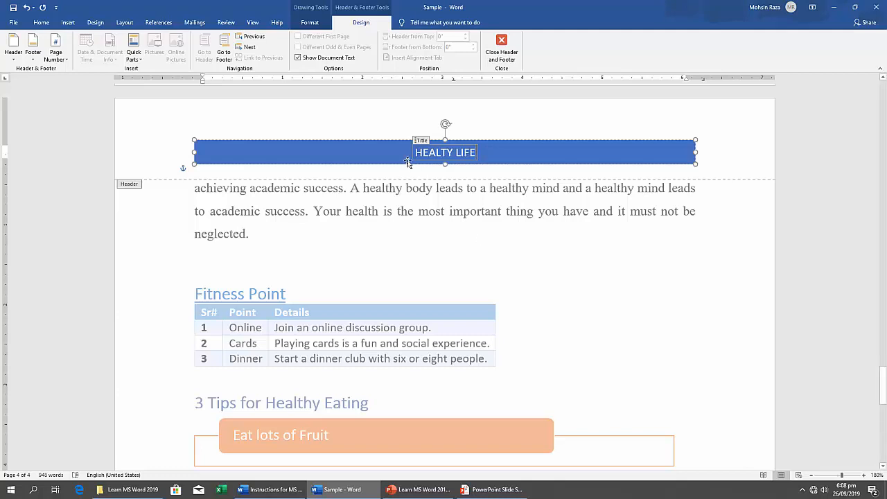
{"action": "left_click", "coordinate": [504, 45]}
{"action": "scroll", "coordinate": [461, 275], "scroll_direction": "up", "scroll_amount": 4}
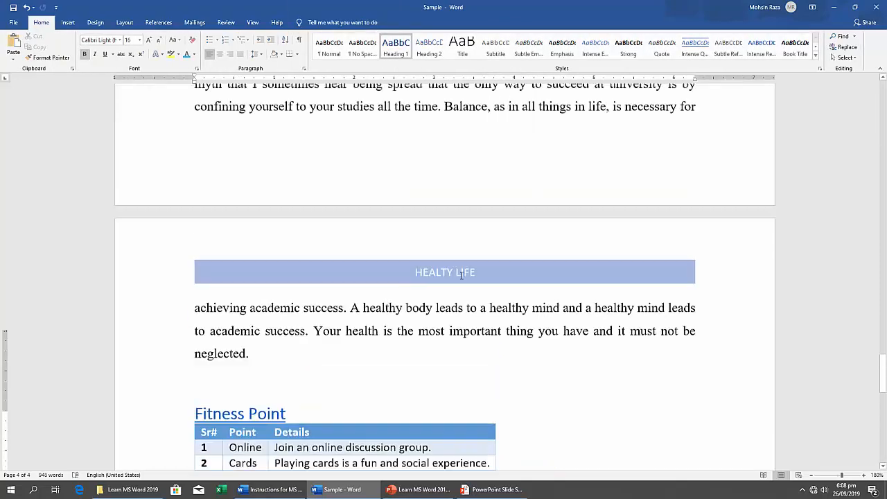
{"action": "scroll", "coordinate": [461, 276], "scroll_direction": "up", "scroll_amount": 15}
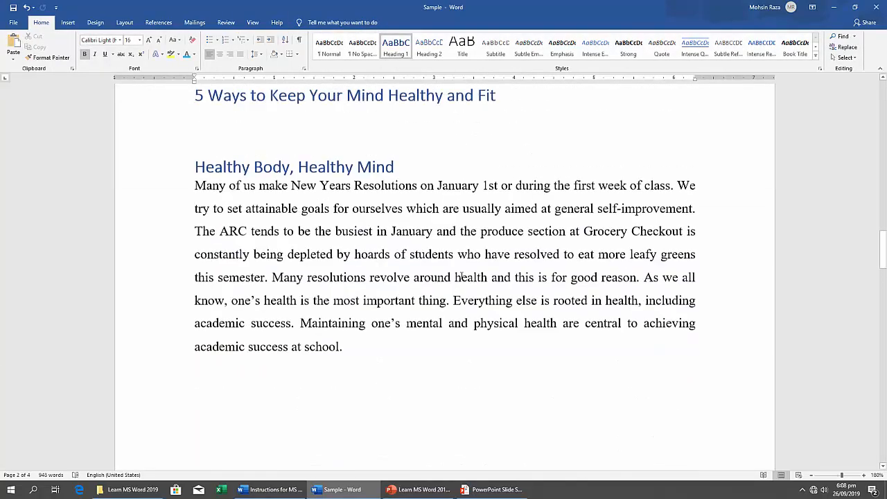
{"action": "scroll", "coordinate": [462, 276], "scroll_direction": "up", "scroll_amount": 20}
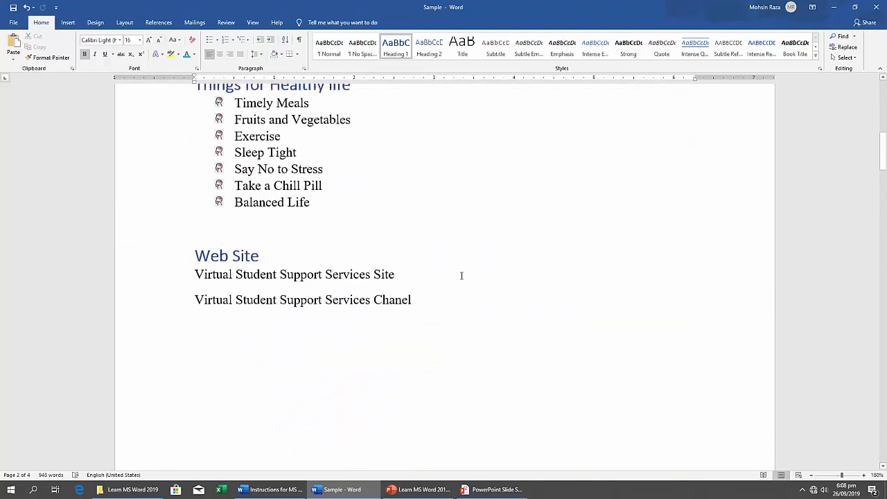
{"action": "scroll", "coordinate": [461, 276], "scroll_direction": "up", "scroll_amount": 1}
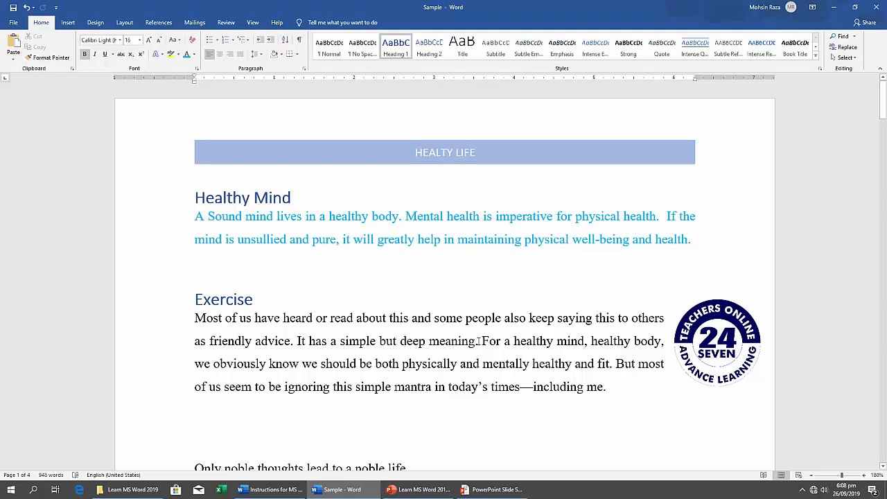
Consult exercise 18, Page Number, in the Instructions for MS Word document and return to the Sample document.
{"action": "left_click", "coordinate": [263, 490]}
{"action": "scroll", "coordinate": [596, 317], "scroll_direction": "down", "scroll_amount": 3}
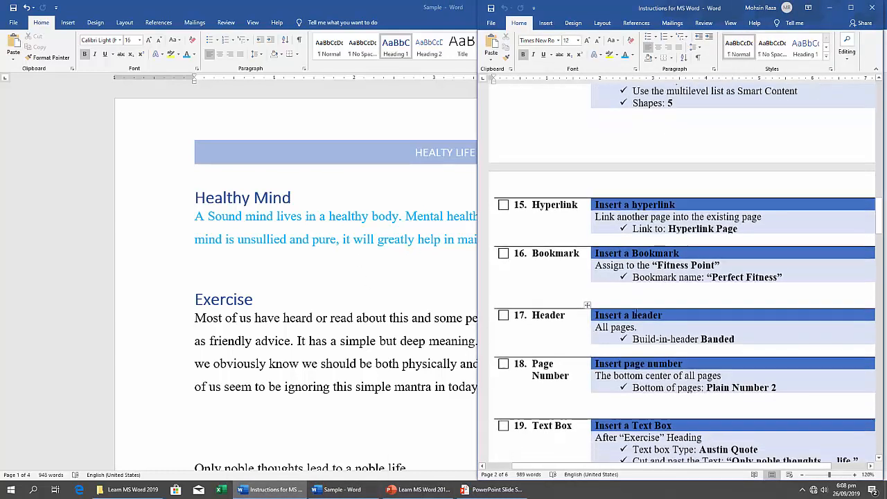
{"action": "scroll", "coordinate": [629, 318], "scroll_direction": "down", "scroll_amount": 3}
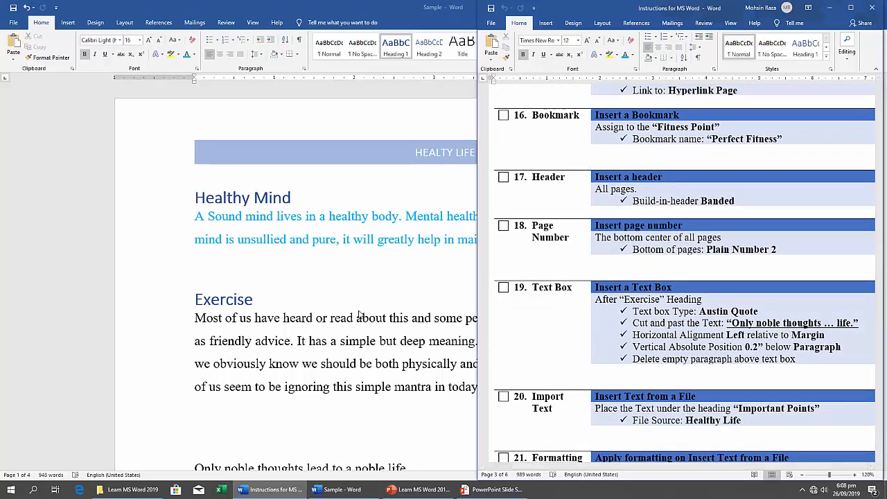
{"action": "key", "text": "super+Up"}
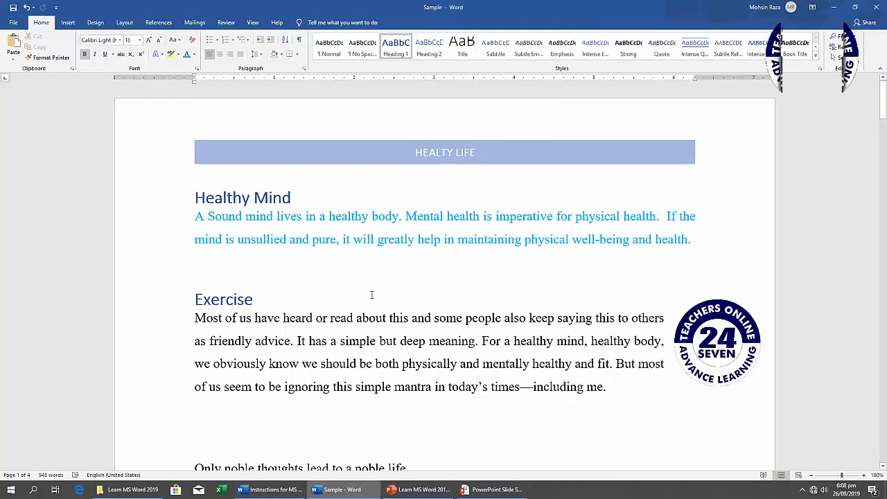
{"action": "left_click", "coordinate": [68, 22]}
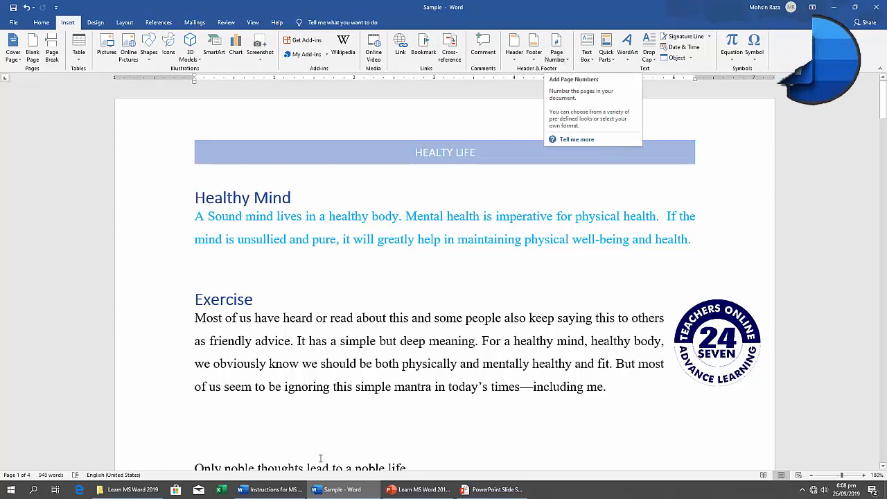
{"action": "left_click", "coordinate": [270, 489]}
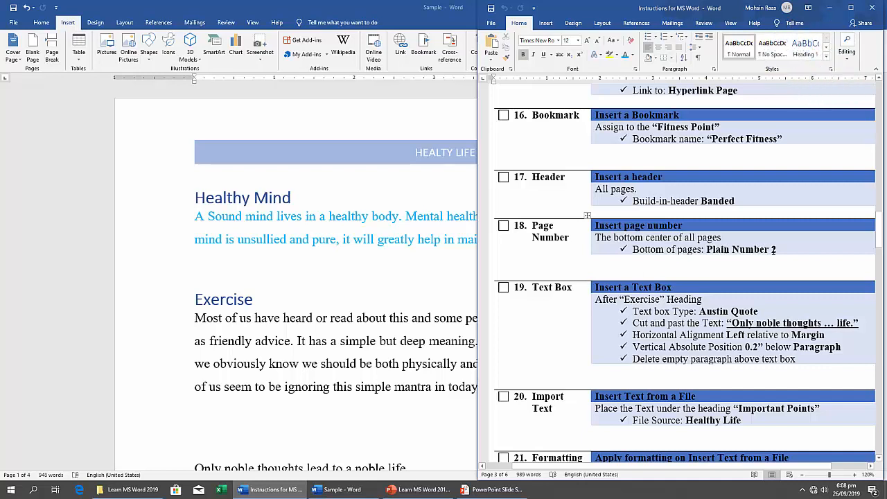
{"action": "key", "text": "super+Up"}
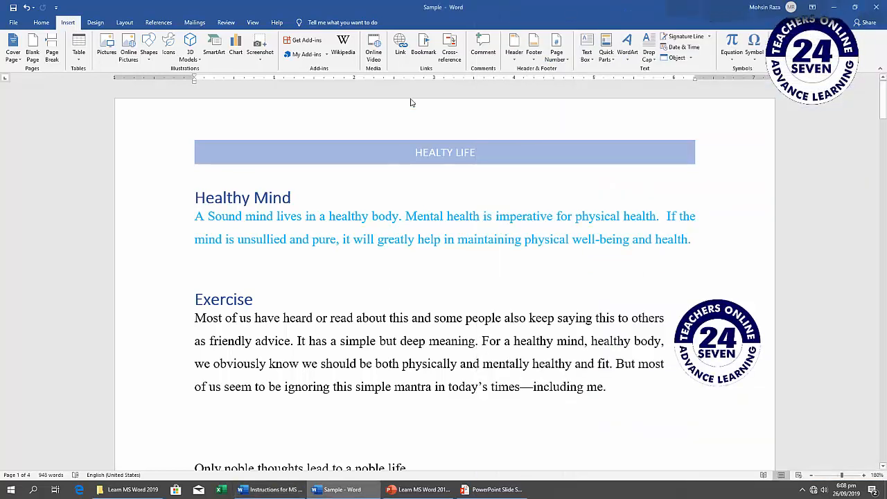
Add Plain Number 2 page numbers at the bottom of the pages, close footer editing and check them back to the first page.
{"action": "left_click", "coordinate": [566, 58]}
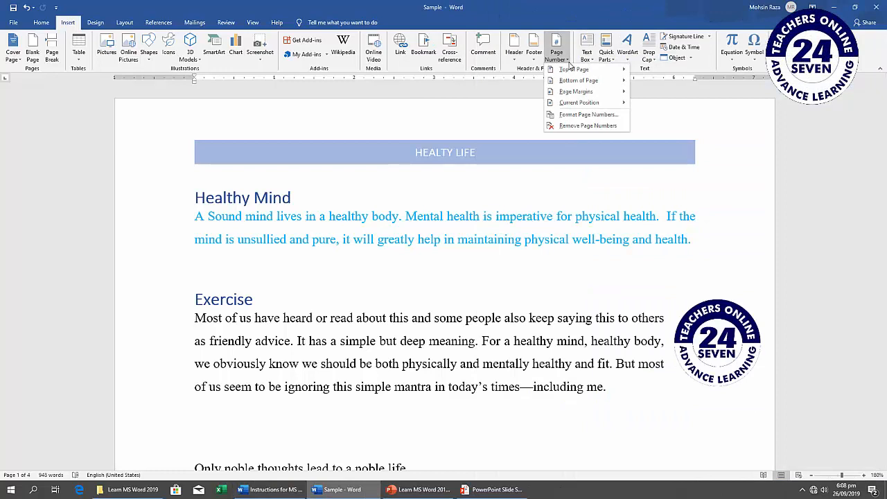
{"action": "mouse_move", "coordinate": [575, 81]}
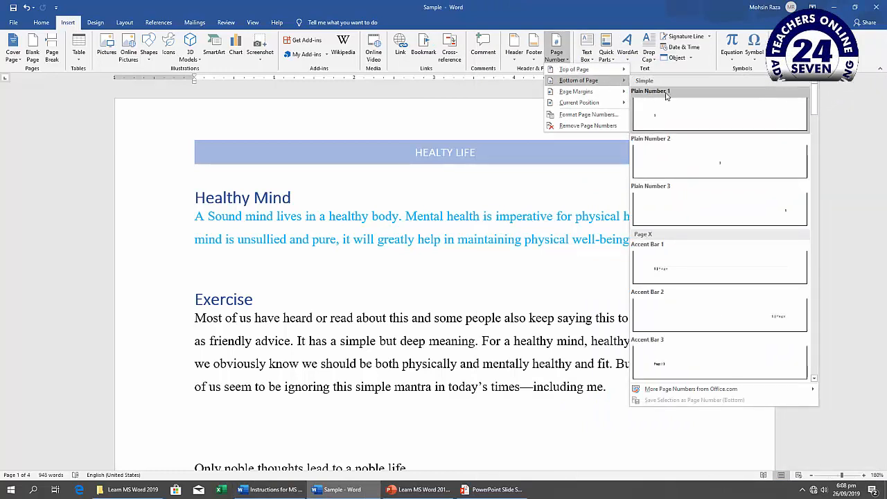
{"action": "left_click", "coordinate": [668, 154]}
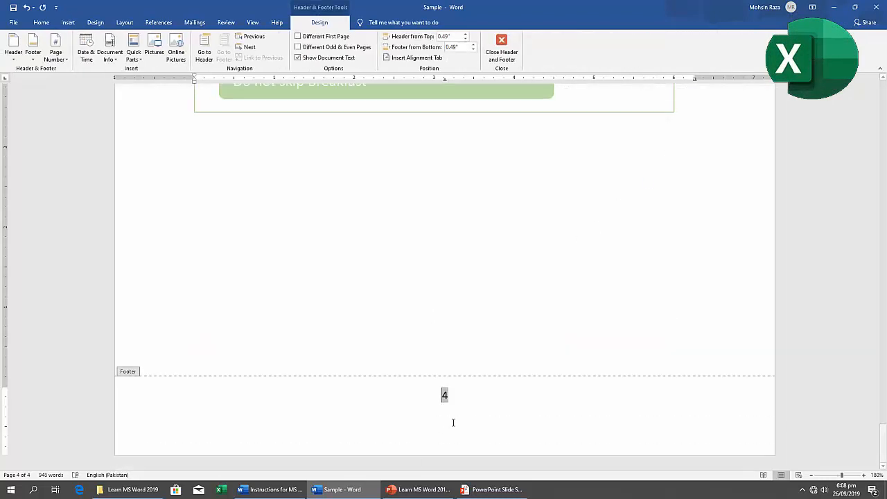
{"action": "left_click", "coordinate": [502, 48]}
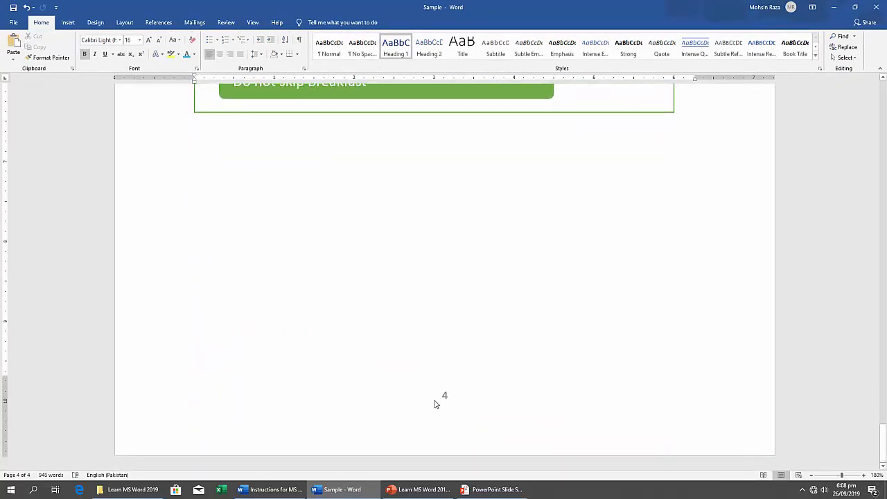
{"action": "scroll", "coordinate": [444, 395], "scroll_direction": "up", "scroll_amount": 10}
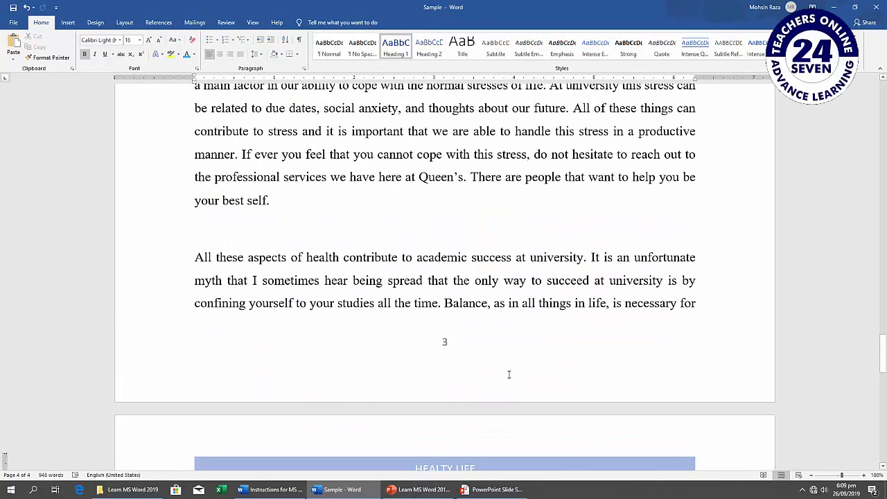
{"action": "scroll", "coordinate": [508, 374], "scroll_direction": "up", "scroll_amount": 20}
{"action": "scroll", "coordinate": [509, 374], "scroll_direction": "up", "scroll_amount": 10}
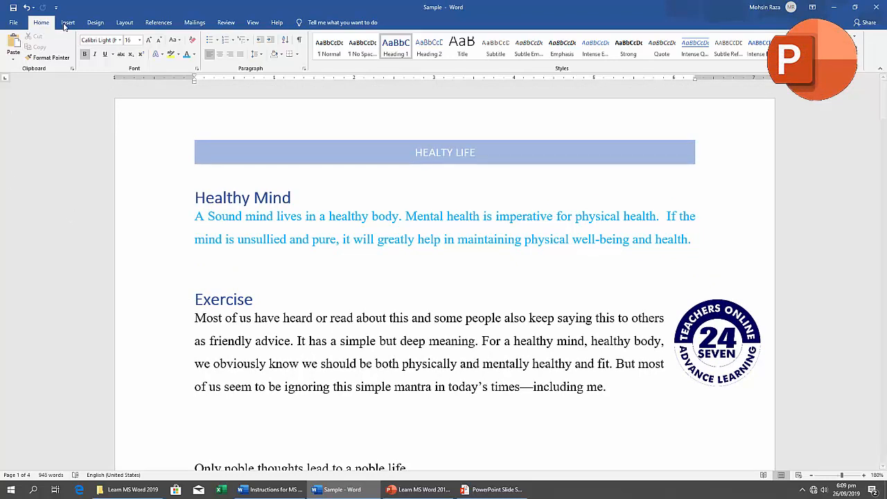
Consult exercise 19, Text Box, in the Instructions for MS Word document and locate the empty paragraph under the Exercise text in the Sample document.
{"action": "left_click", "coordinate": [272, 490]}
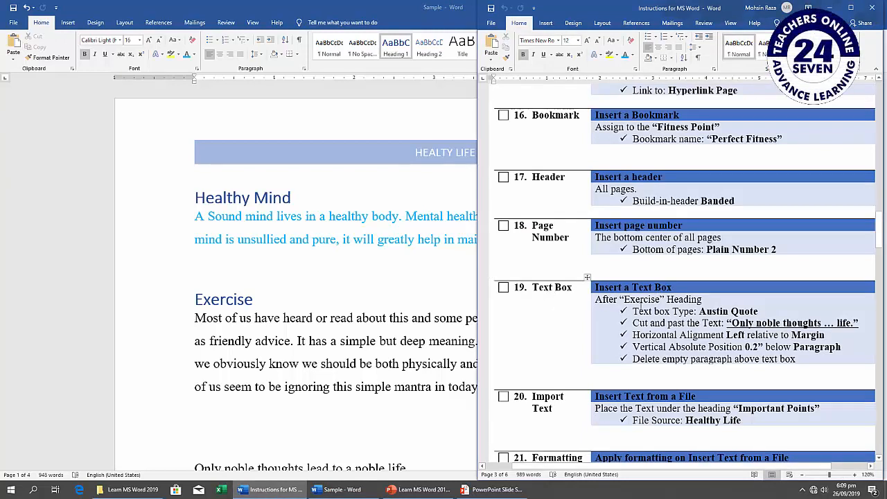
{"action": "left_click", "coordinate": [270, 490]}
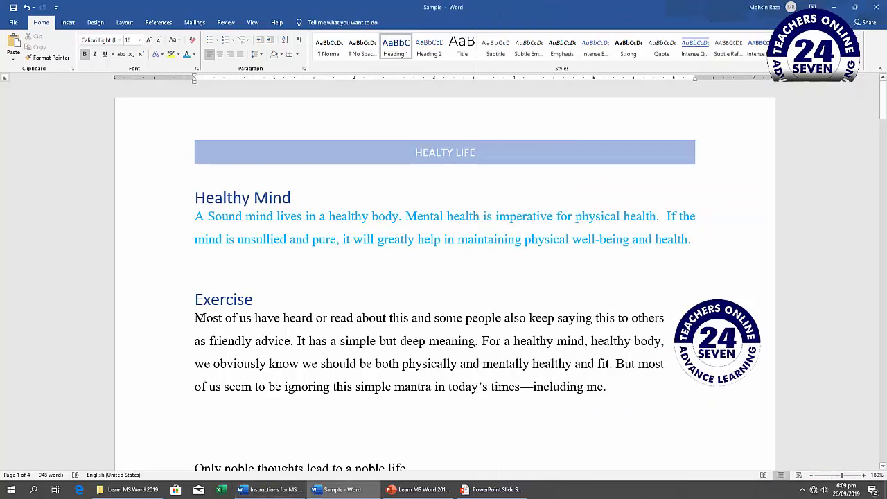
{"action": "scroll", "coordinate": [239, 291], "scroll_direction": "down", "scroll_amount": 3}
{"action": "left_click", "coordinate": [190, 144]}
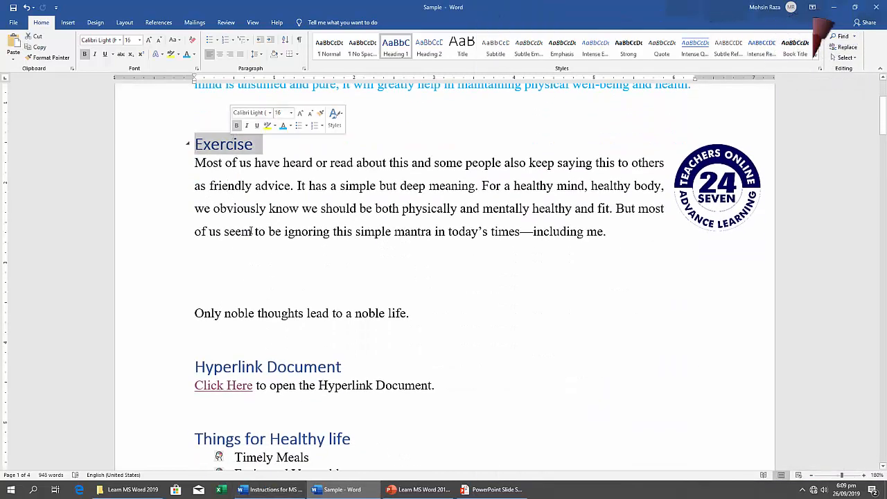
{"action": "left_click", "coordinate": [269, 273]}
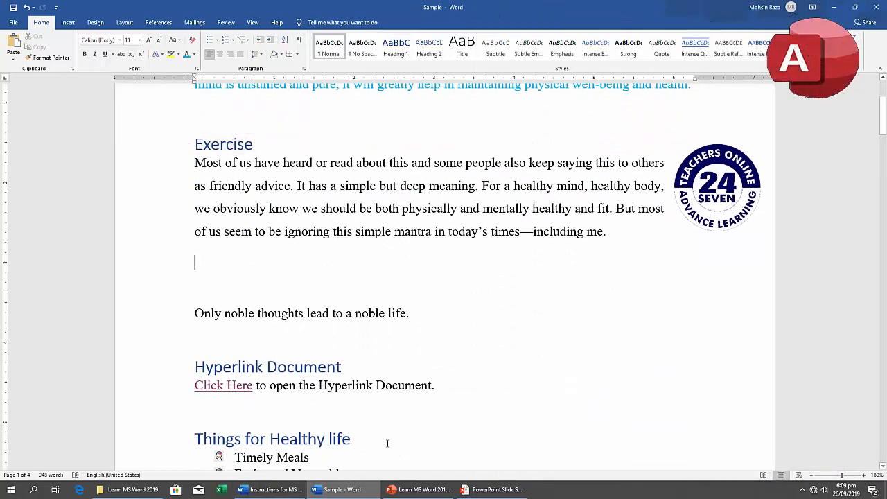
{"action": "left_click", "coordinate": [270, 489]}
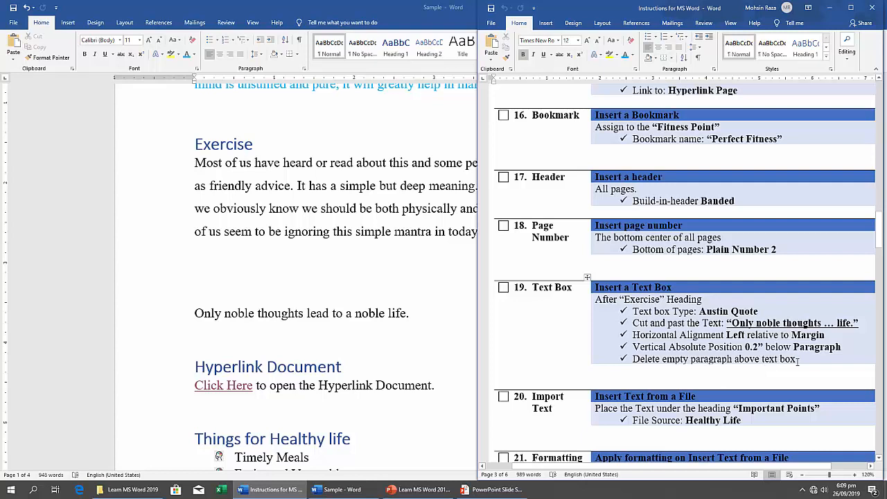
Copy the sentence "Only noble thoughts lead to a noble life." in the Sample document.
{"action": "double_click", "coordinate": [365, 322]}
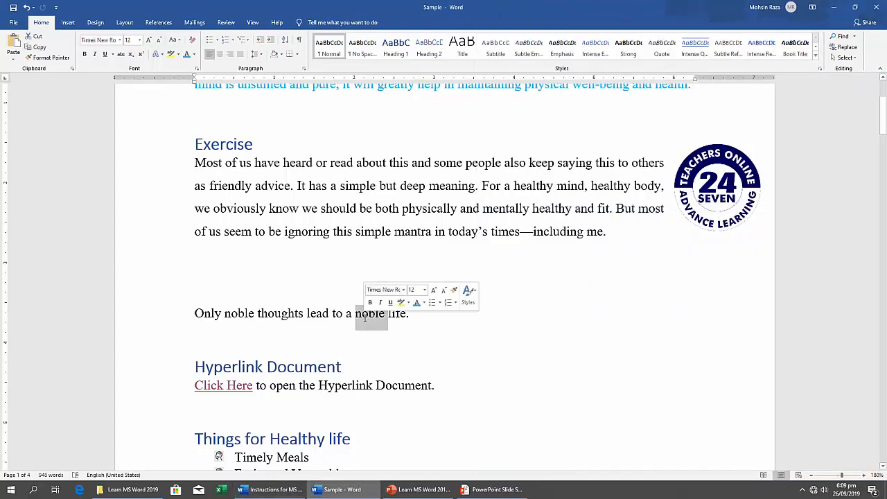
{"action": "double_click", "coordinate": [317, 316]}
{"action": "triple_click", "coordinate": [305, 315]}
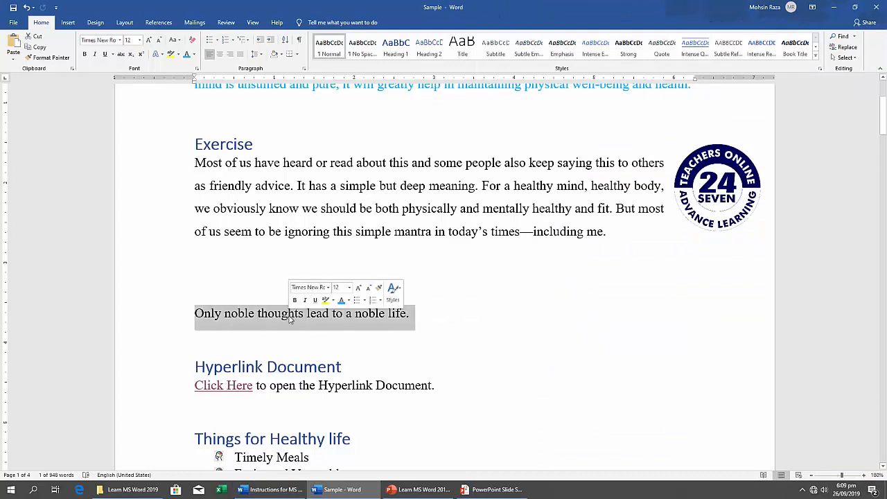
{"action": "right_click", "coordinate": [290, 317]}
{"action": "left_click", "coordinate": [318, 333]}
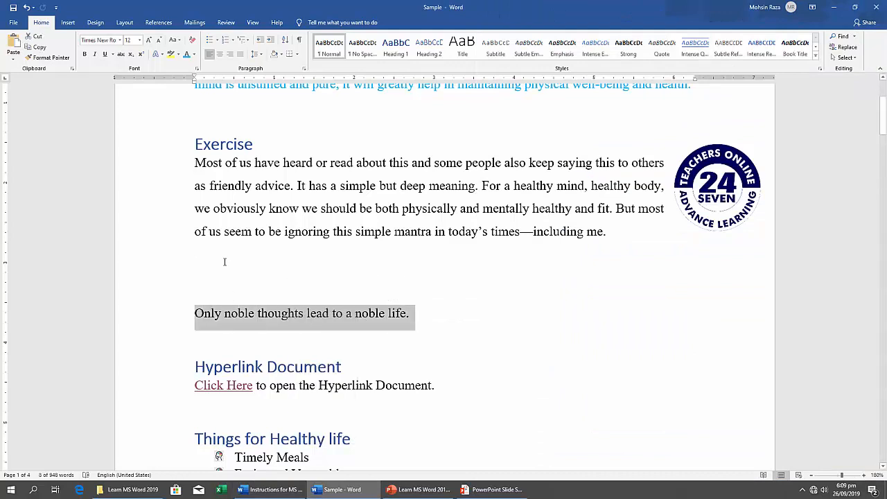
Insert a built-in Austin Quote text box at the empty paragraph below the Exercise text.
{"action": "left_click", "coordinate": [252, 286]}
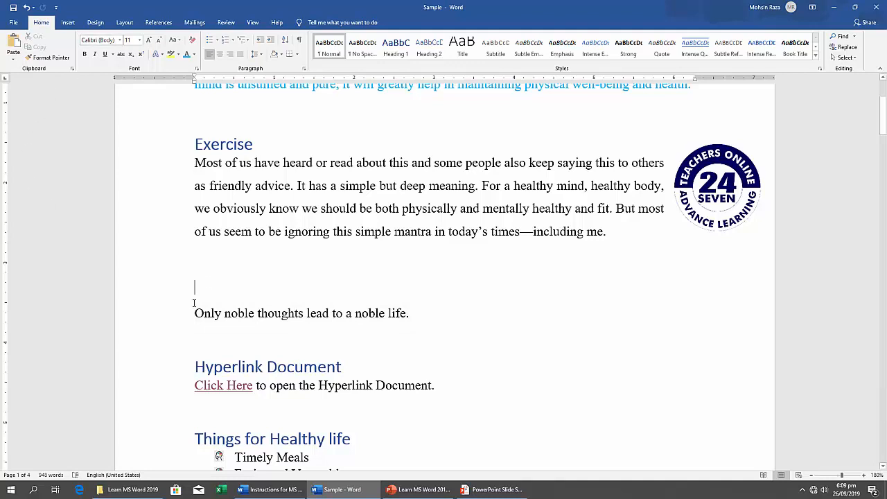
{"action": "left_click", "coordinate": [68, 22]}
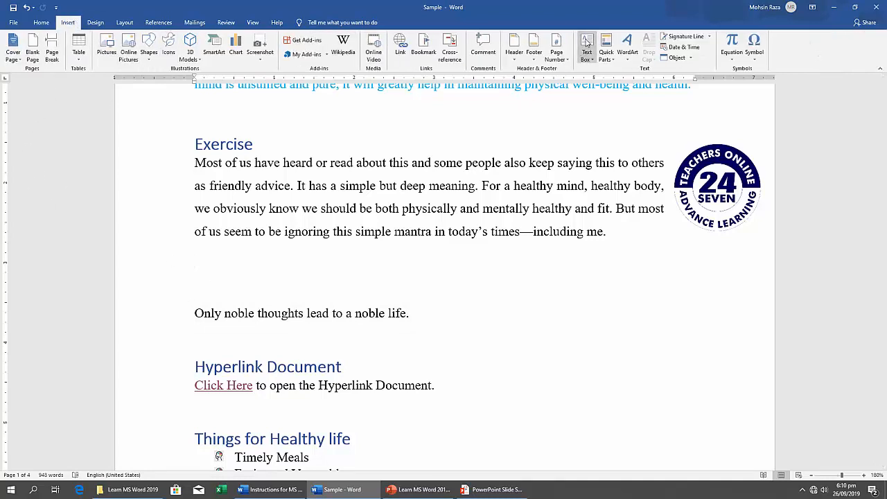
{"action": "left_click", "coordinate": [586, 56]}
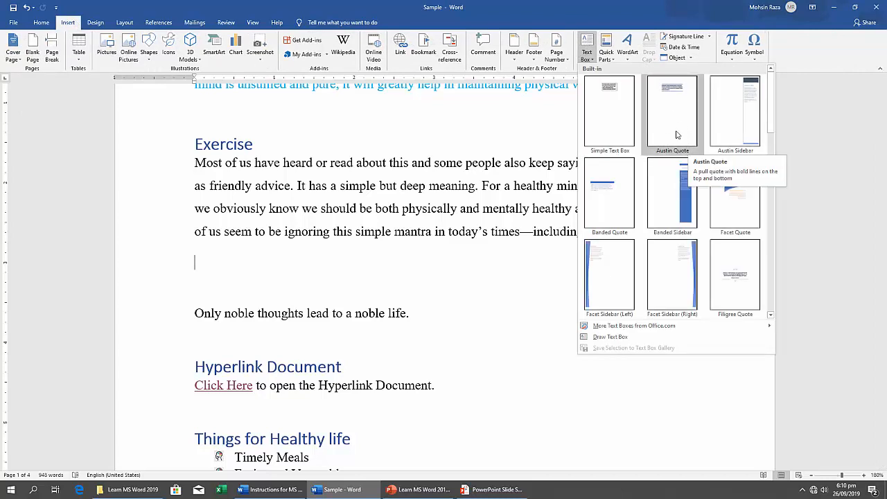
{"action": "left_click", "coordinate": [677, 126]}
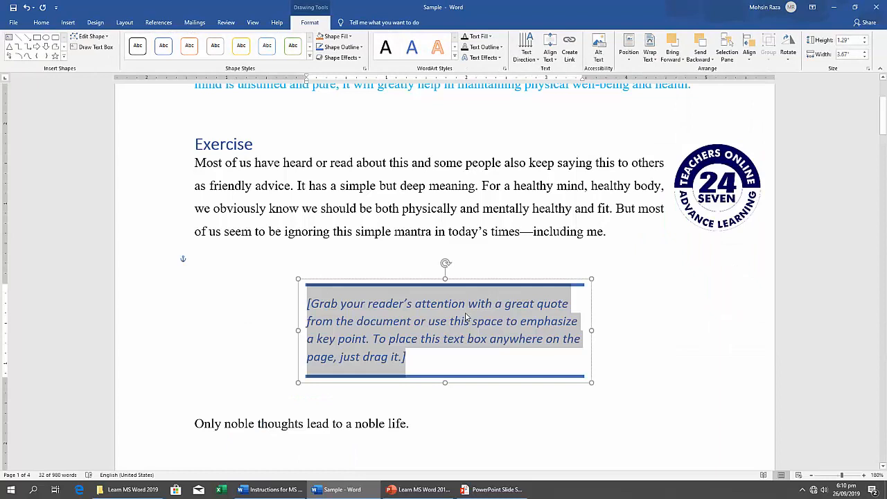
Delete the original "Only noble thoughts lead to a noble life." sentence below the text box.
{"action": "left_click", "coordinate": [656, 385]}
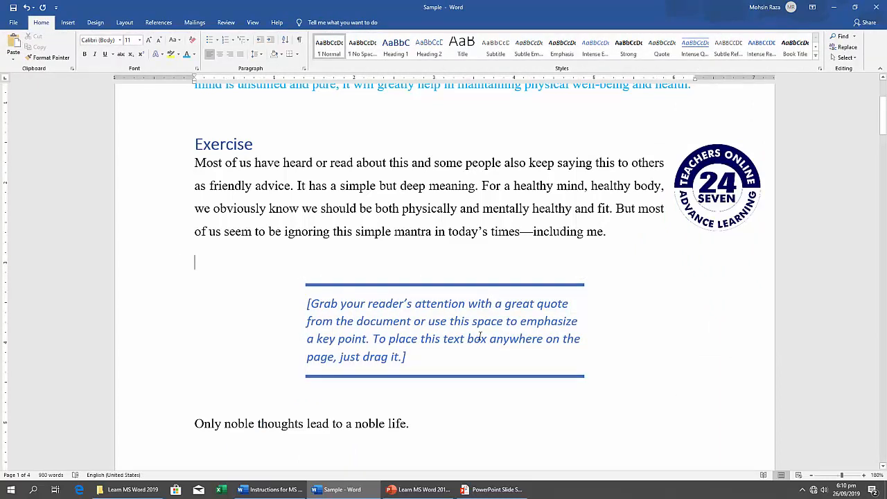
{"action": "left_click_drag", "start_coordinate": [419, 428], "coordinate": [208, 423]}
{"action": "key", "text": "Delete"}
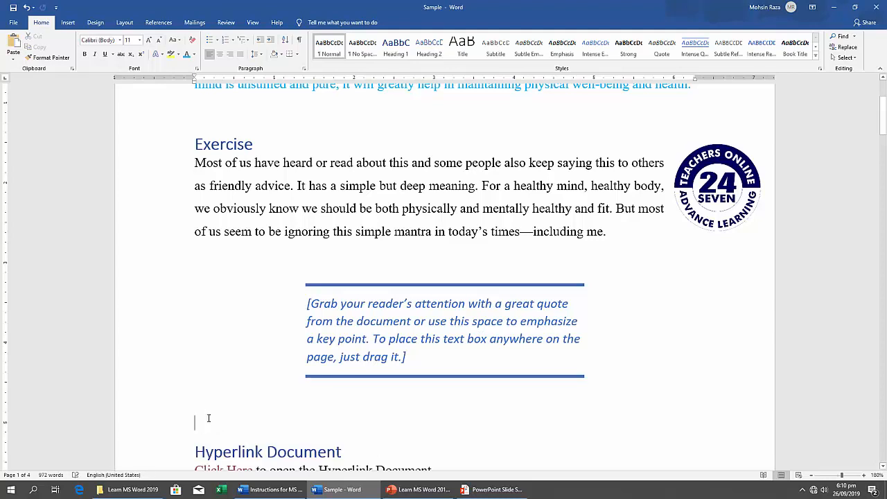
Replace the text box's placeholder with the copied sentence pasted as text only, and review the result on the page.
{"action": "left_click", "coordinate": [411, 316]}
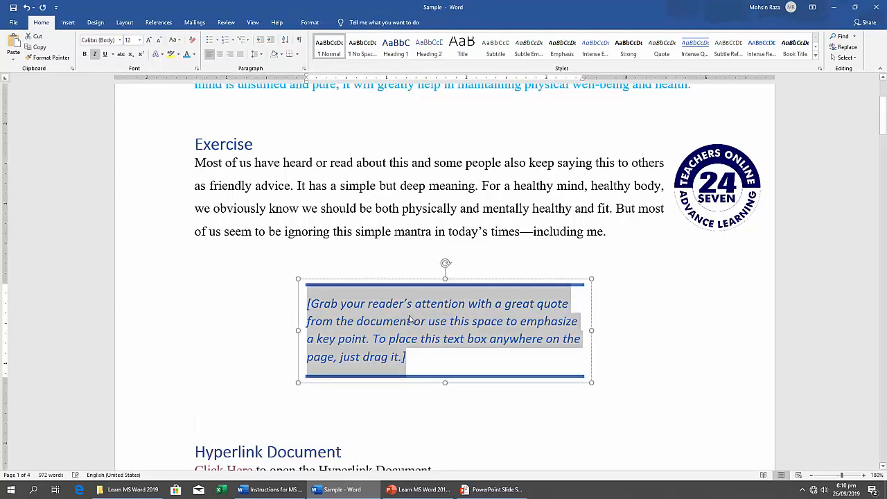
{"action": "right_click", "coordinate": [411, 317]}
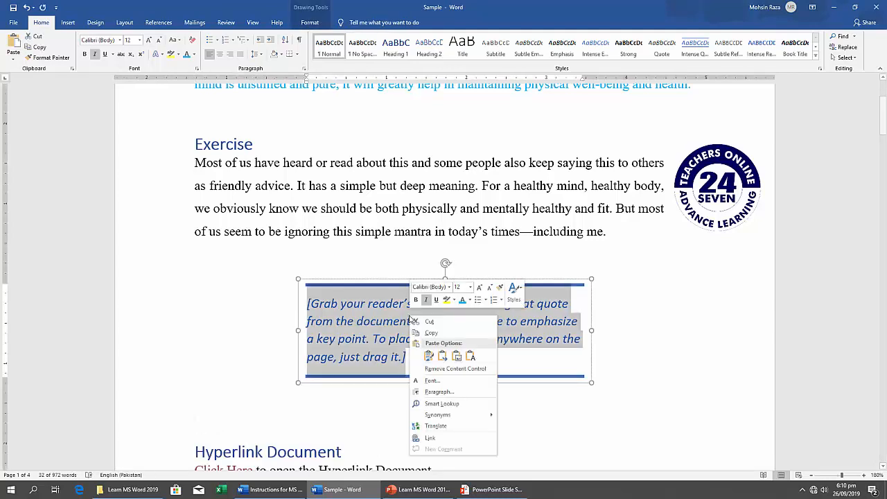
{"action": "left_click", "coordinate": [470, 356]}
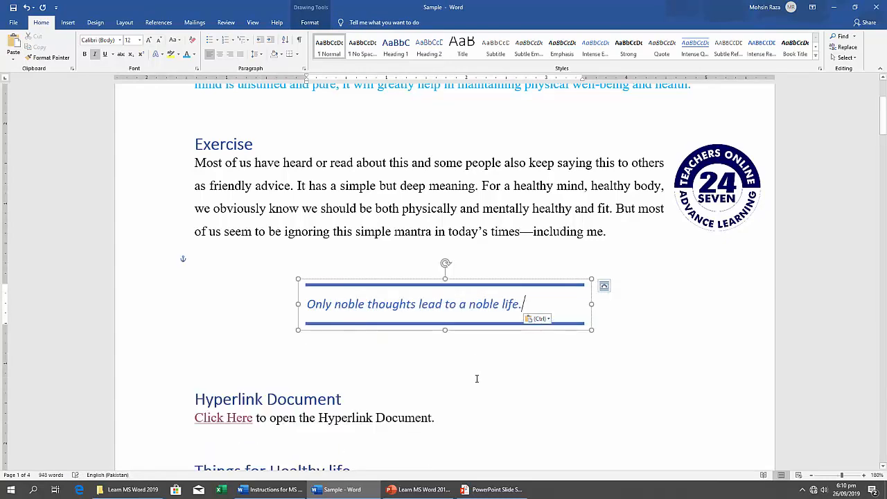
{"action": "left_click", "coordinate": [469, 374]}
{"action": "scroll", "coordinate": [384, 345], "scroll_direction": "down", "scroll_amount": 8}
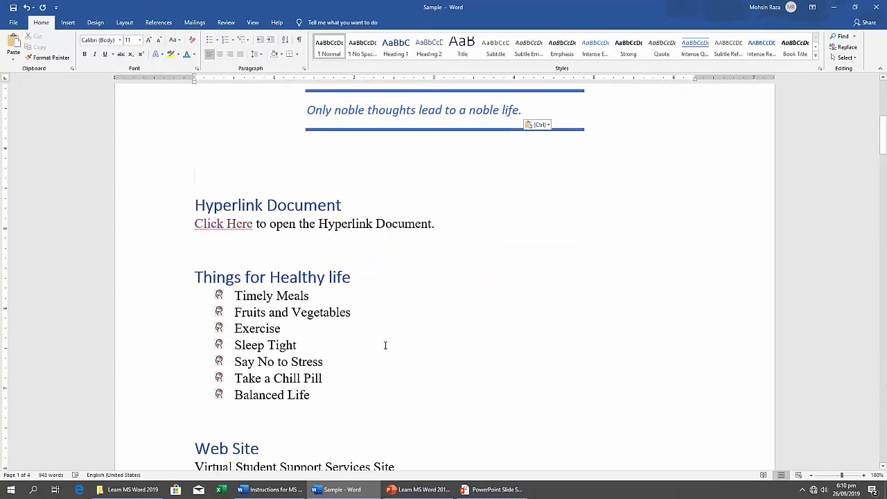
{"action": "scroll", "coordinate": [386, 345], "scroll_direction": "up", "scroll_amount": 8}
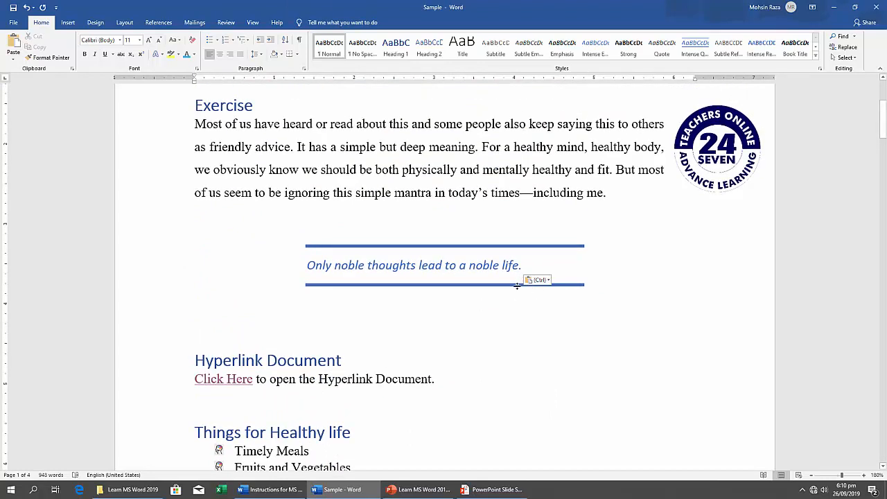
Position the quote text box horizontally Left relative to Margin and vertically at absolute position 0.2" below Paragraph.
{"action": "left_click", "coordinate": [532, 251]}
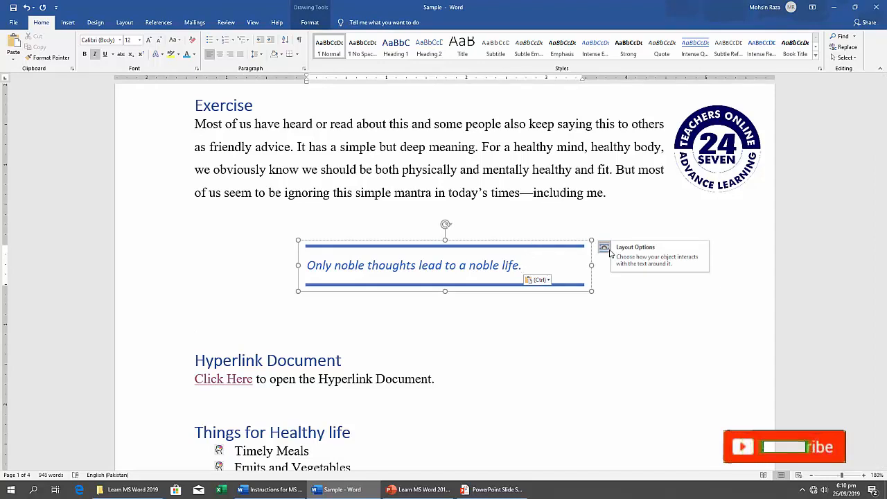
{"action": "left_click", "coordinate": [605, 248]}
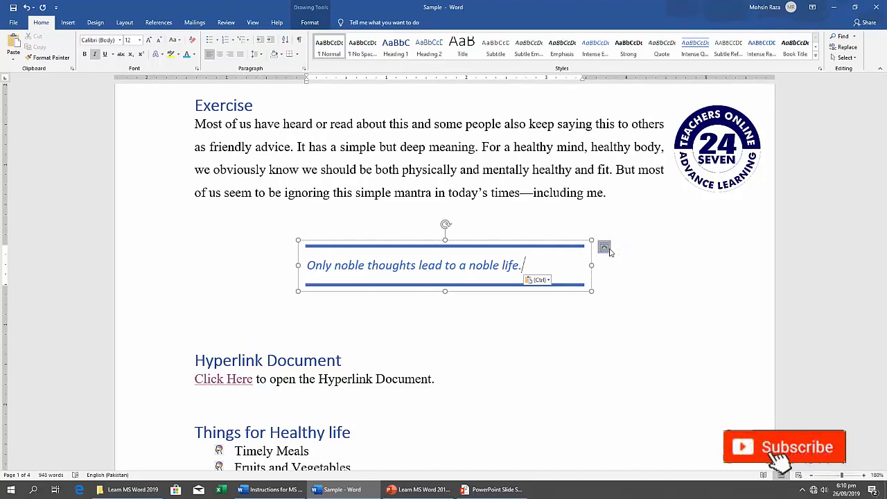
{"action": "left_click", "coordinate": [667, 384]}
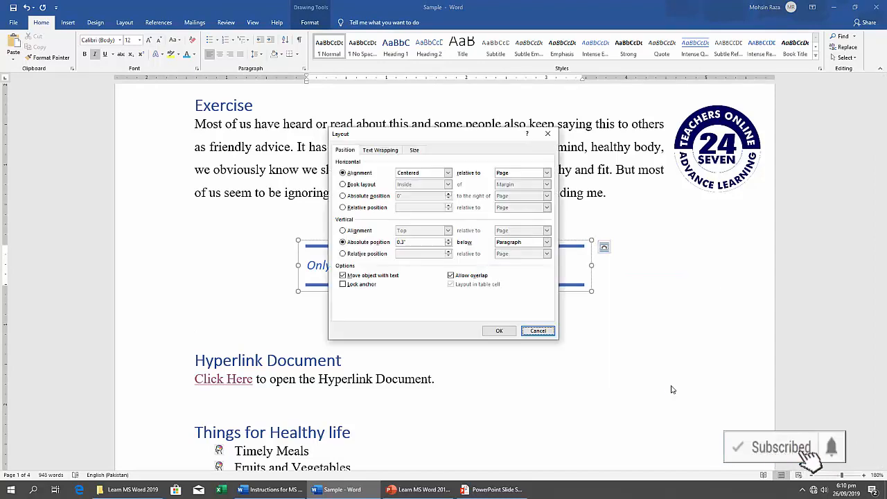
{"action": "left_click", "coordinate": [448, 173]}
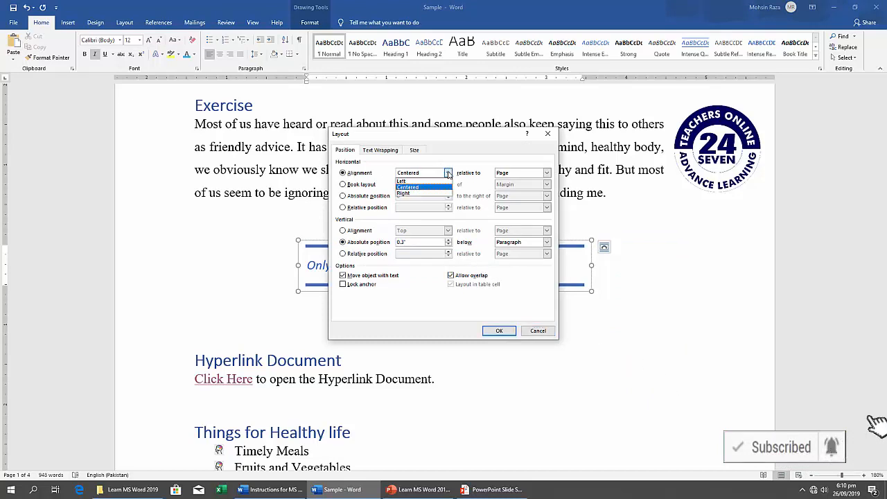
{"action": "left_click", "coordinate": [402, 180]}
{"action": "left_click", "coordinate": [547, 173]}
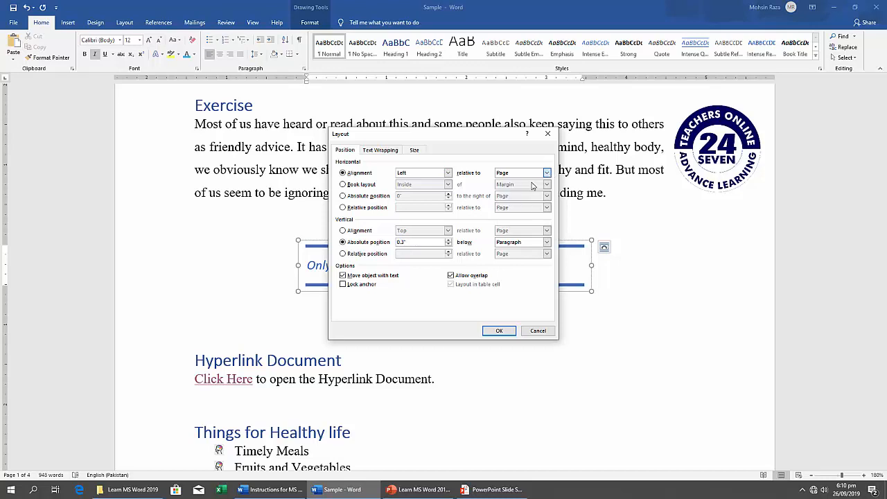
{"action": "left_click", "coordinate": [532, 183]}
{"action": "left_click", "coordinate": [431, 240]}
{"action": "left_click", "coordinate": [501, 332]}
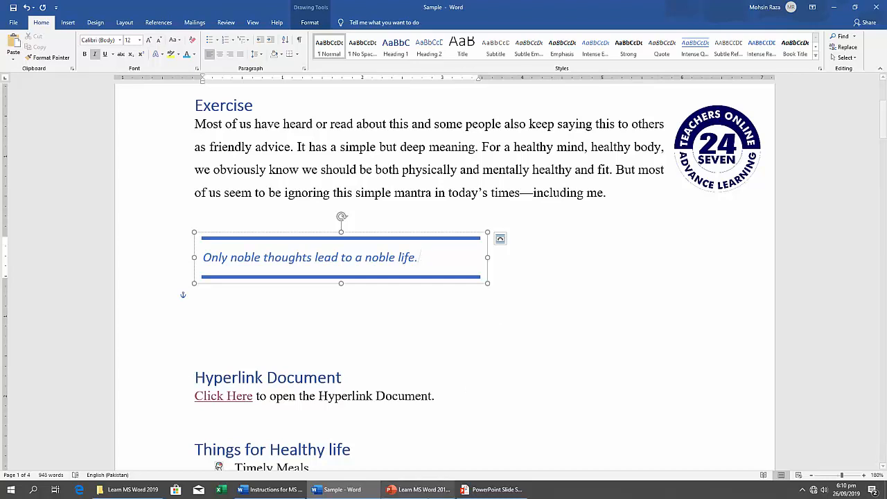
Review the Text Box, Import Text and Formatting Text tasks in the Instructions for MS Word document, and return to the Sample document.
{"action": "left_click", "coordinate": [291, 493]}
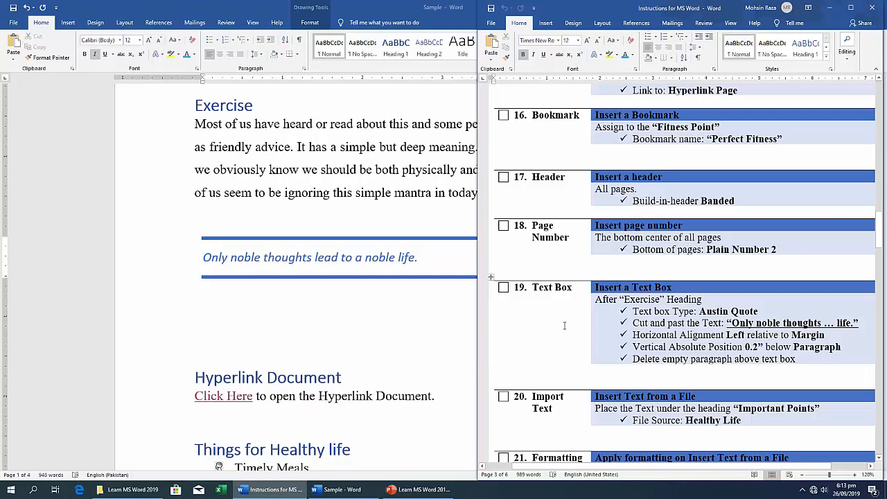
{"action": "scroll", "coordinate": [565, 327], "scroll_direction": "down", "scroll_amount": 3}
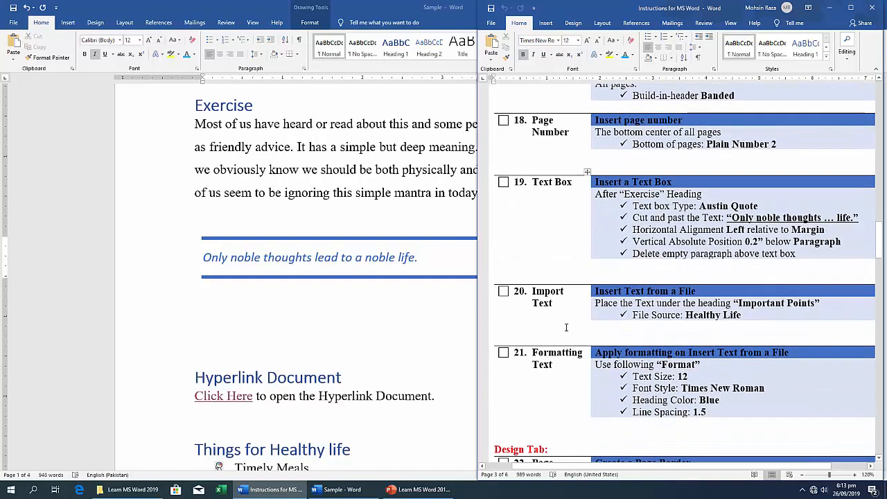
{"action": "scroll", "coordinate": [567, 326], "scroll_direction": "up", "scroll_amount": 1}
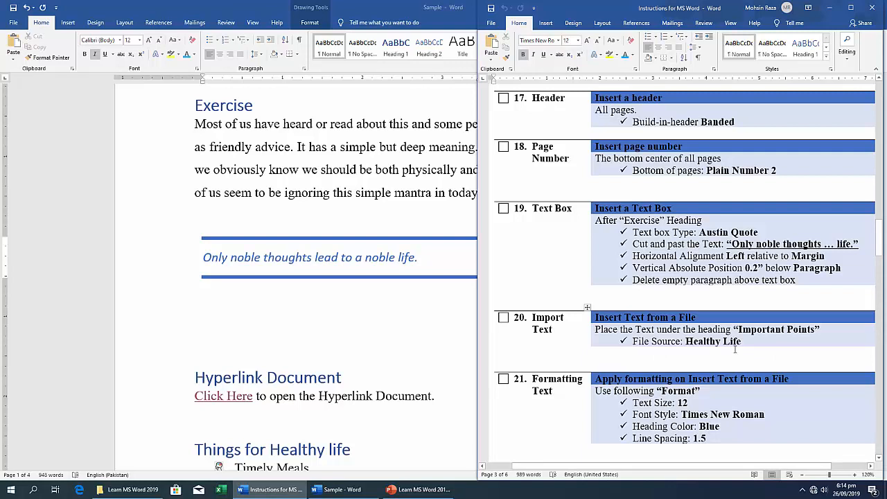
{"action": "left_click", "coordinate": [364, 345]}
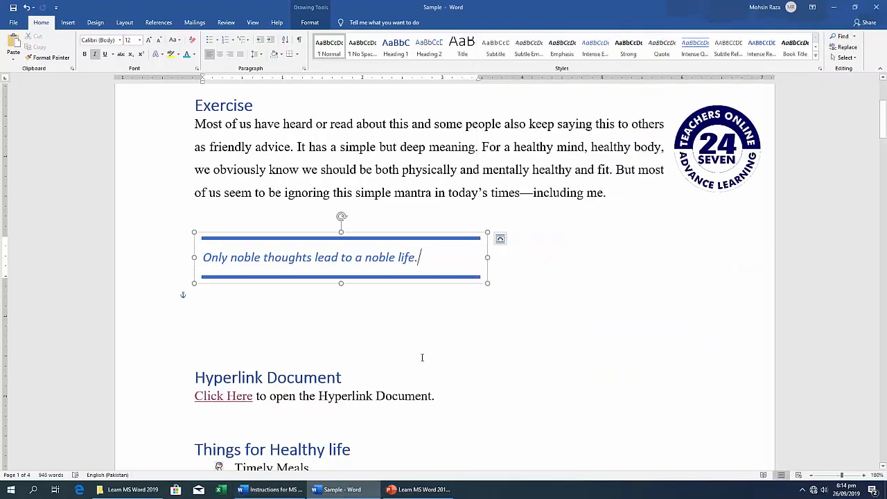
Insert the text from the Healthy Life file at the empty paragraph below the "5 Ways to Keep Your Mind Healthy and Fit" heading.
{"action": "scroll", "coordinate": [421, 357], "scroll_direction": "down", "scroll_amount": 5}
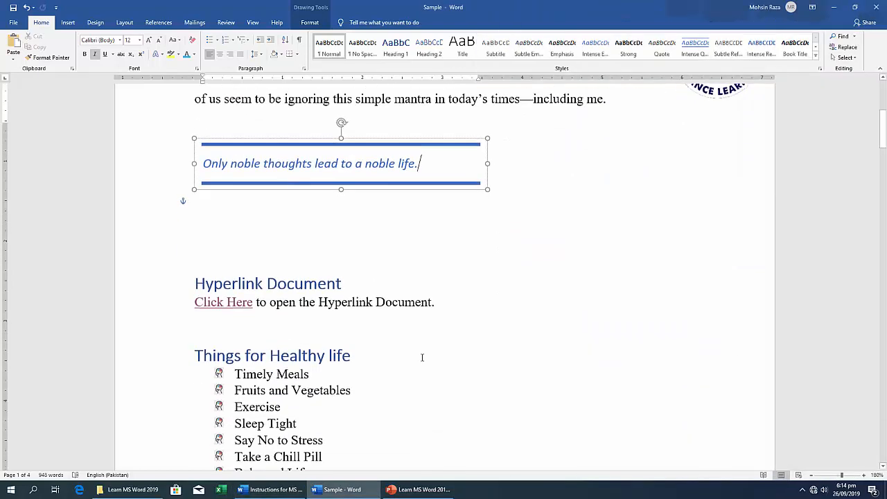
{"action": "scroll", "coordinate": [421, 357], "scroll_direction": "up", "scroll_amount": 3}
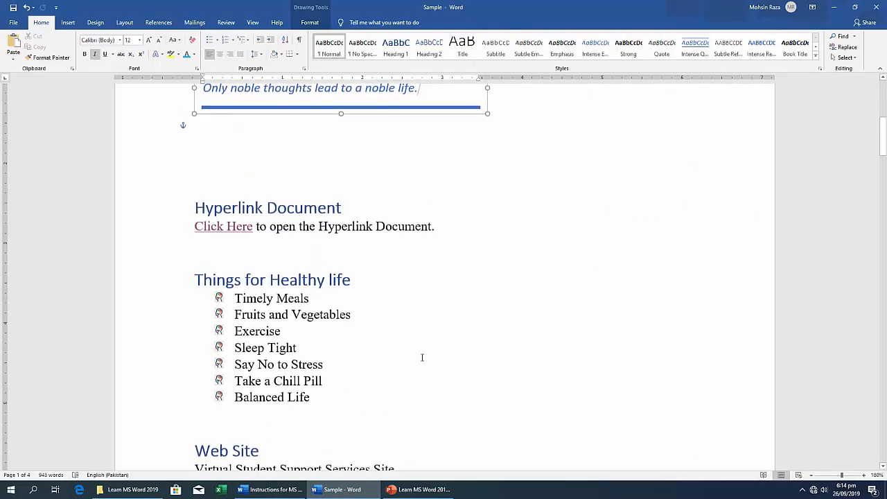
{"action": "scroll", "coordinate": [421, 357], "scroll_direction": "down", "scroll_amount": 10}
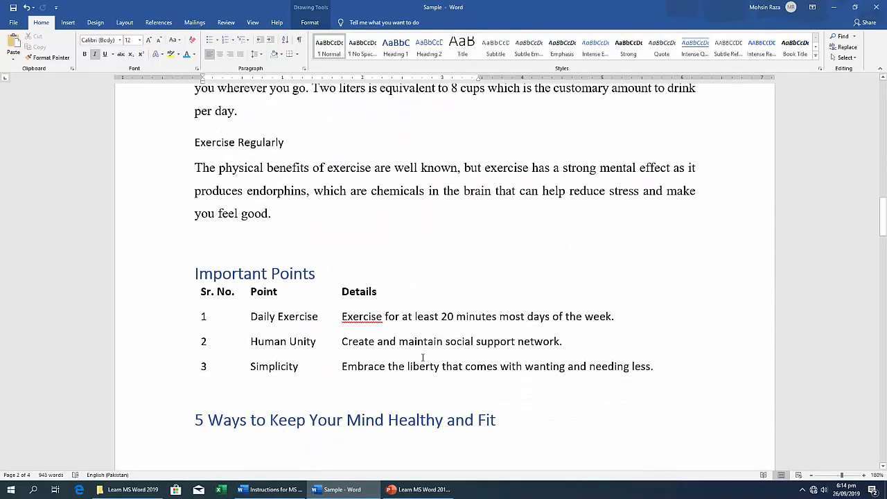
{"action": "scroll", "coordinate": [421, 356], "scroll_direction": "down", "scroll_amount": 3}
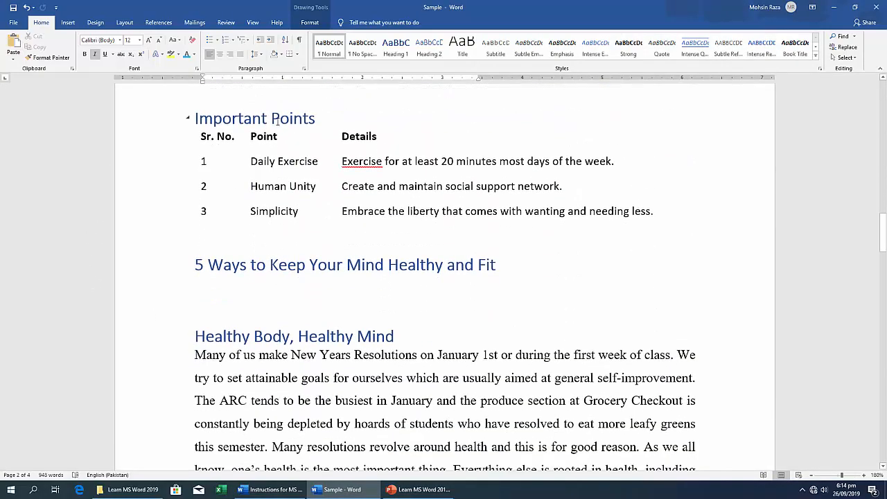
{"action": "triple_click", "coordinate": [276, 119]}
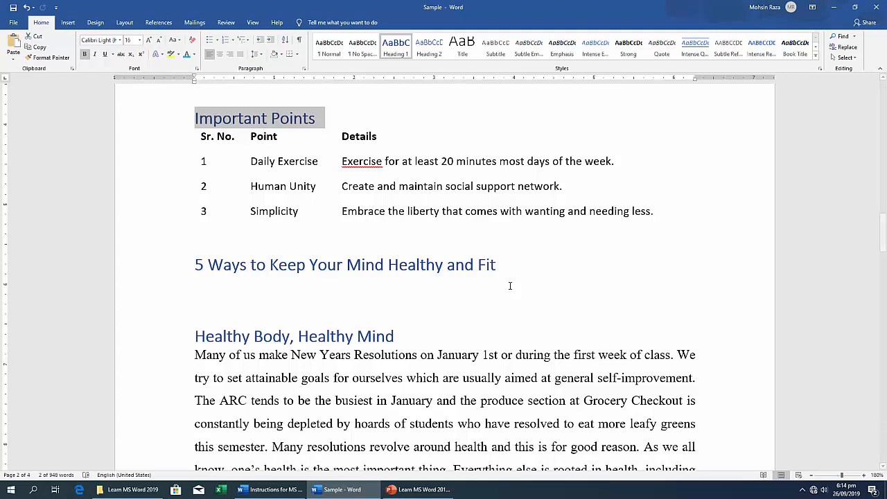
{"action": "left_click", "coordinate": [251, 300]}
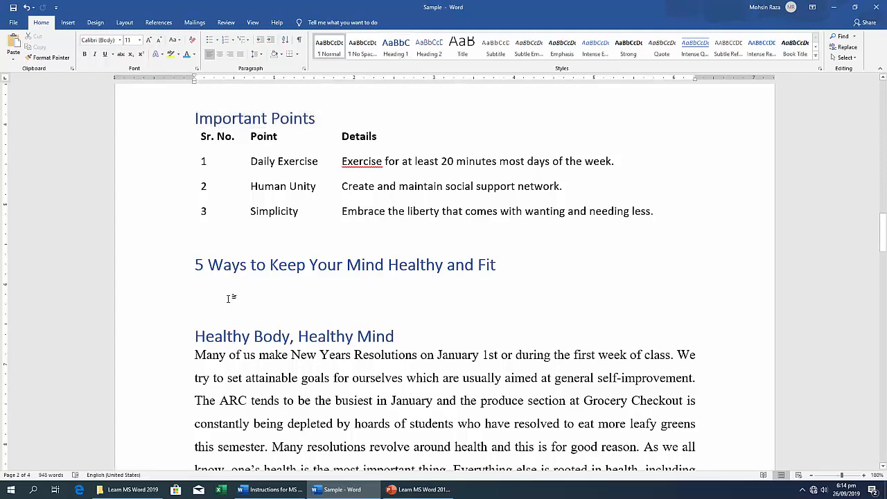
{"action": "left_click", "coordinate": [69, 23]}
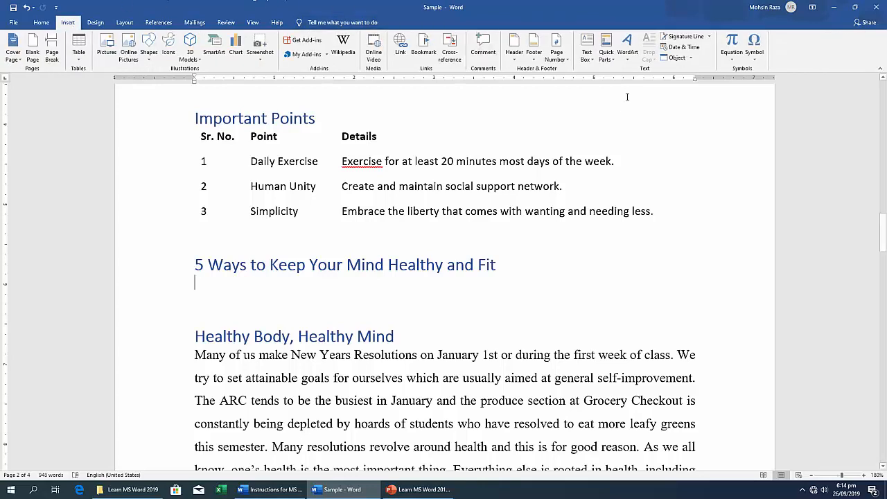
{"action": "left_click", "coordinate": [690, 59]}
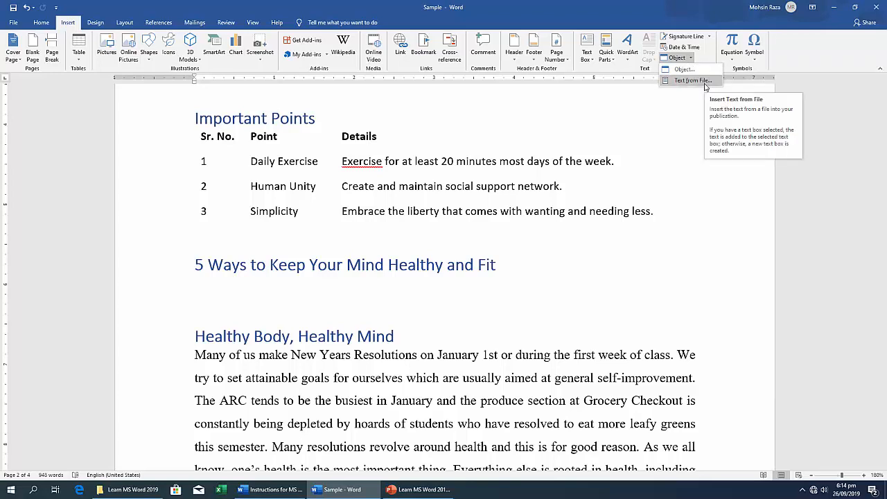
{"action": "left_click", "coordinate": [693, 80]}
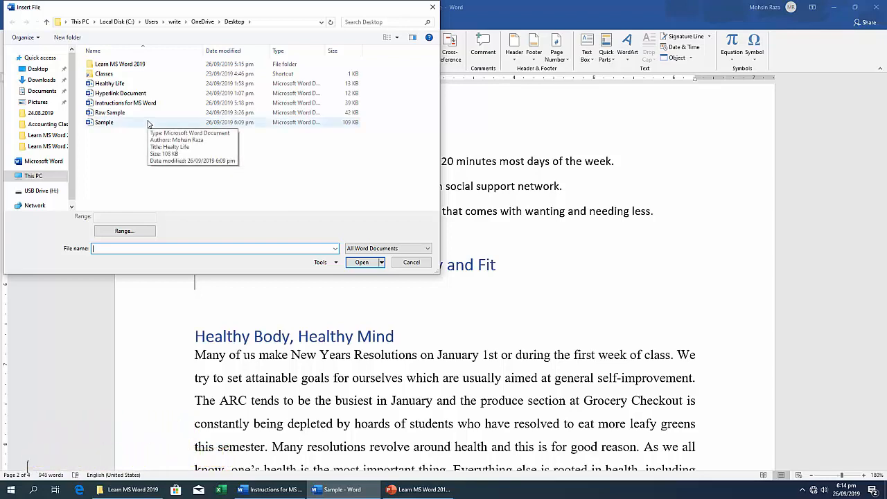
{"action": "left_click", "coordinate": [135, 86]}
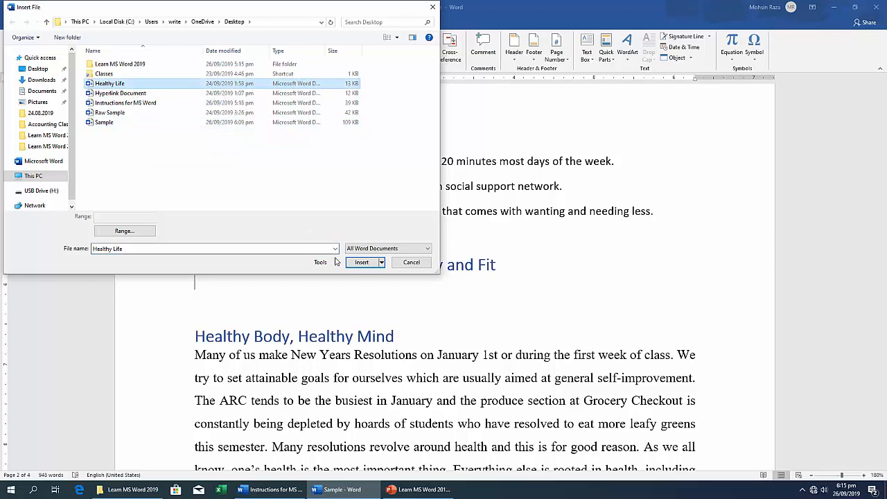
{"action": "left_click", "coordinate": [363, 263]}
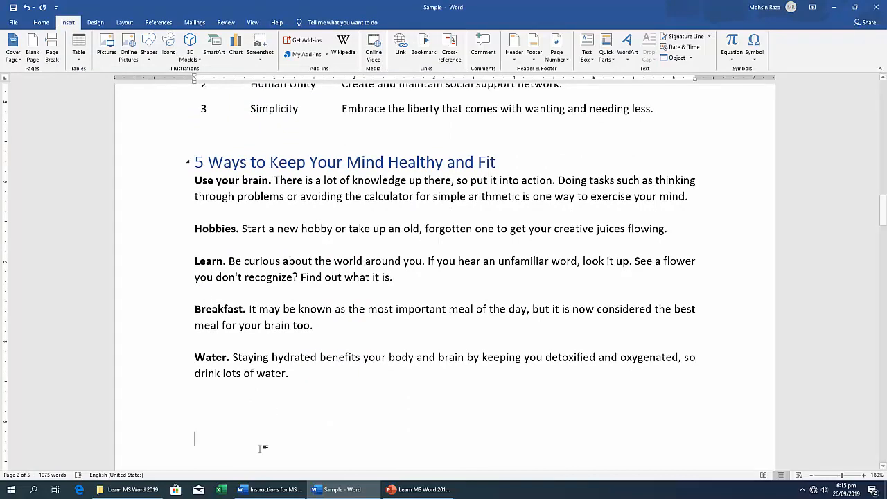
Check the Formatting Text task in the instructions and set the imported text to Times New Roman, size 12.
{"action": "left_click", "coordinate": [289, 492]}
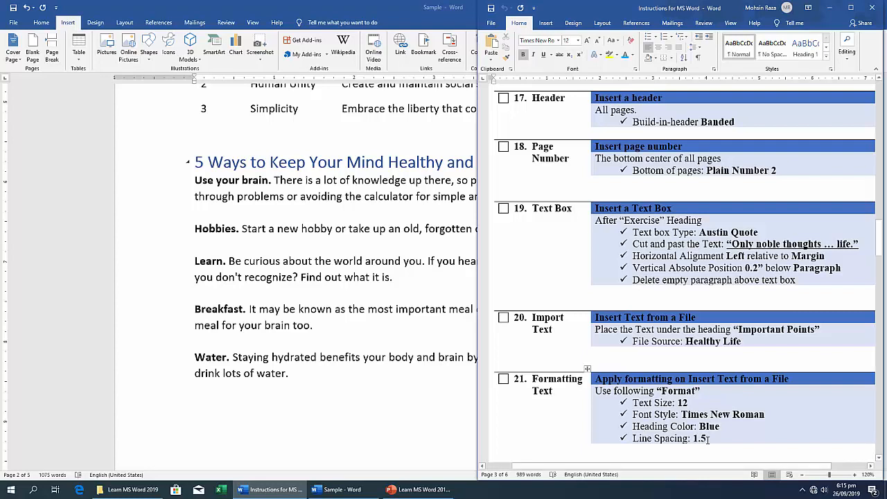
{"action": "left_click", "coordinate": [418, 416]}
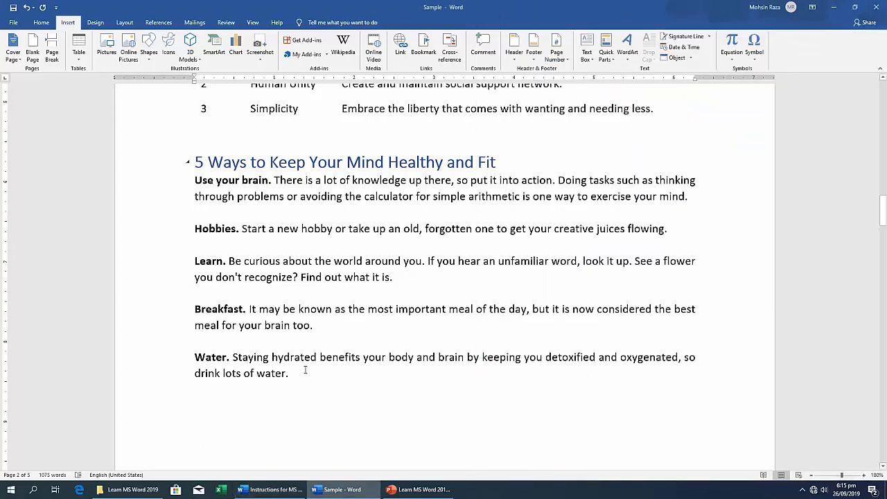
{"action": "left_click_drag", "start_coordinate": [305, 371], "coordinate": [193, 178]}
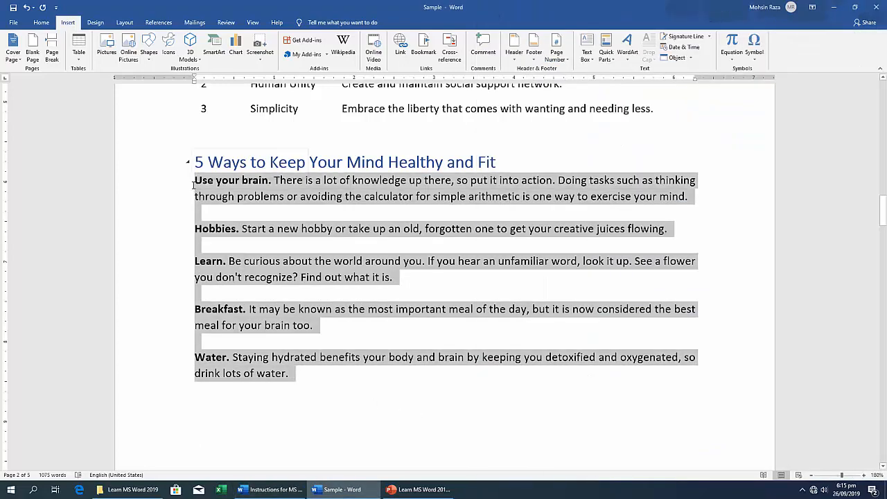
{"action": "left_click", "coordinate": [42, 22]}
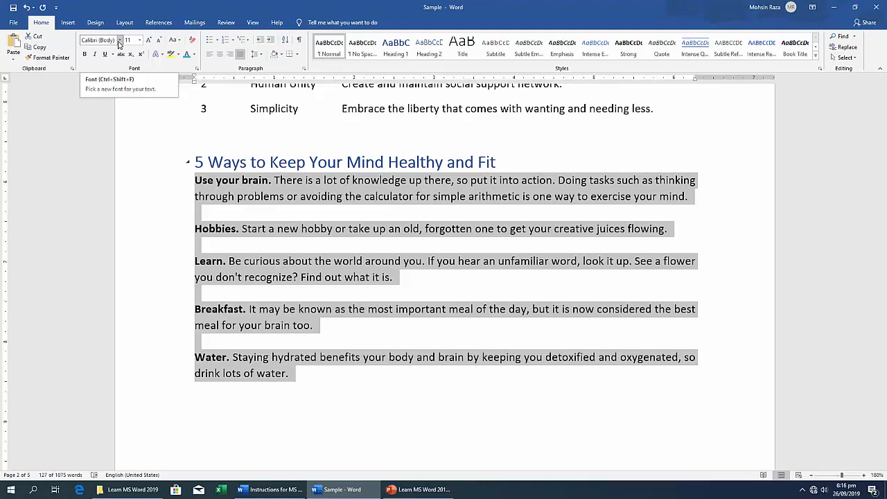
{"action": "left_click", "coordinate": [119, 40]}
{"action": "left_click", "coordinate": [135, 95]}
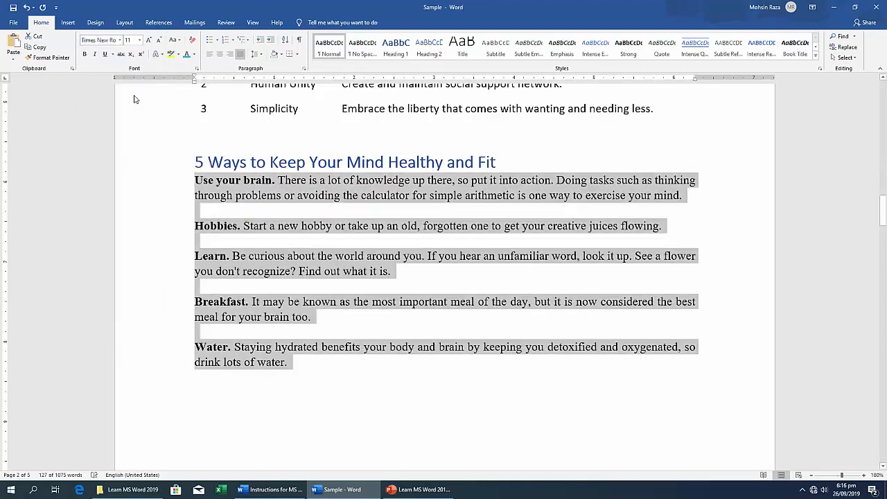
{"action": "left_click", "coordinate": [140, 41]}
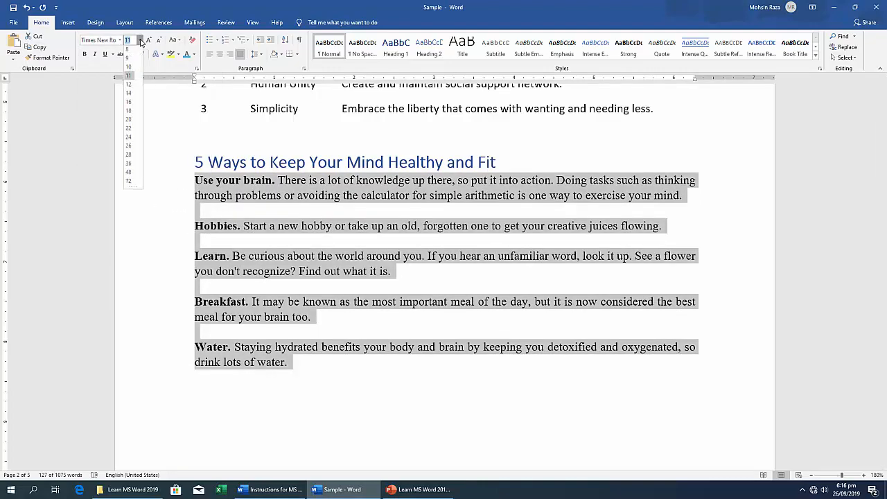
{"action": "left_click", "coordinate": [129, 86]}
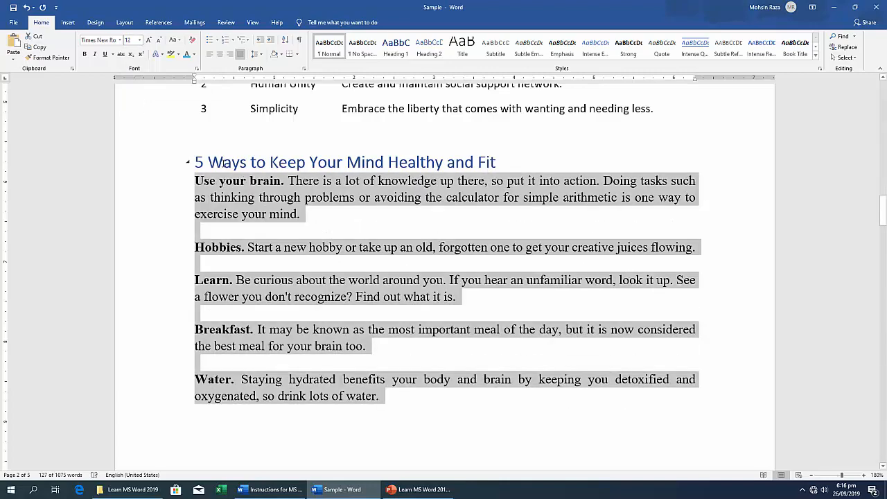
Try 1.5 line spacing on all the imported paragraphs at once, including the empty ones, and undo it.
{"action": "left_click", "coordinate": [261, 55]}
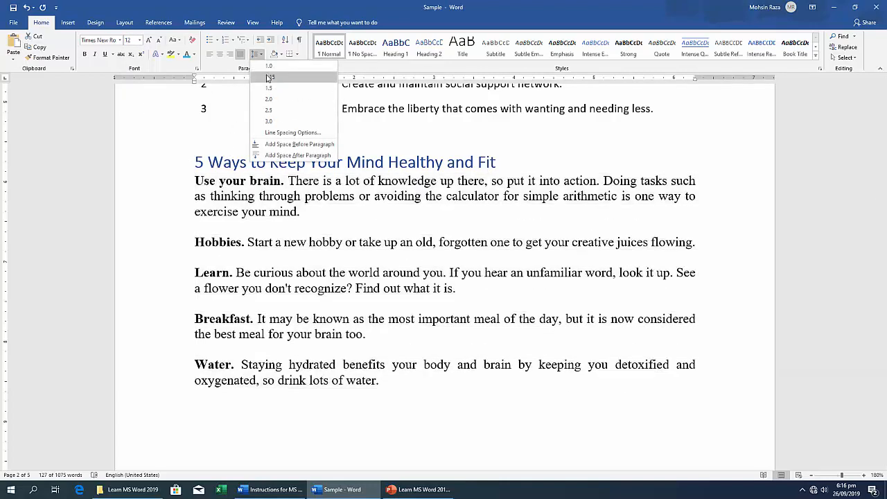
{"action": "left_click", "coordinate": [271, 89]}
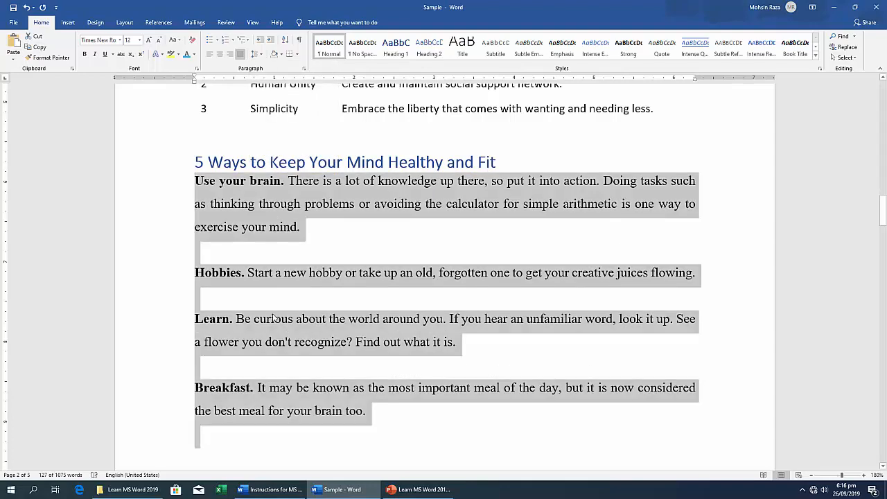
{"action": "scroll", "coordinate": [273, 317], "scroll_direction": "down", "scroll_amount": 5}
{"action": "scroll", "coordinate": [273, 317], "scroll_direction": "up", "scroll_amount": 5}
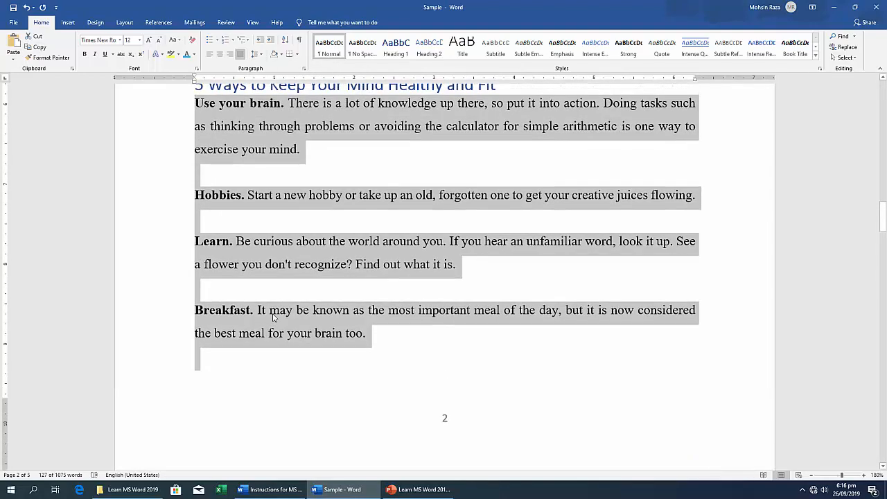
{"action": "key", "text": "ctrl+z"}
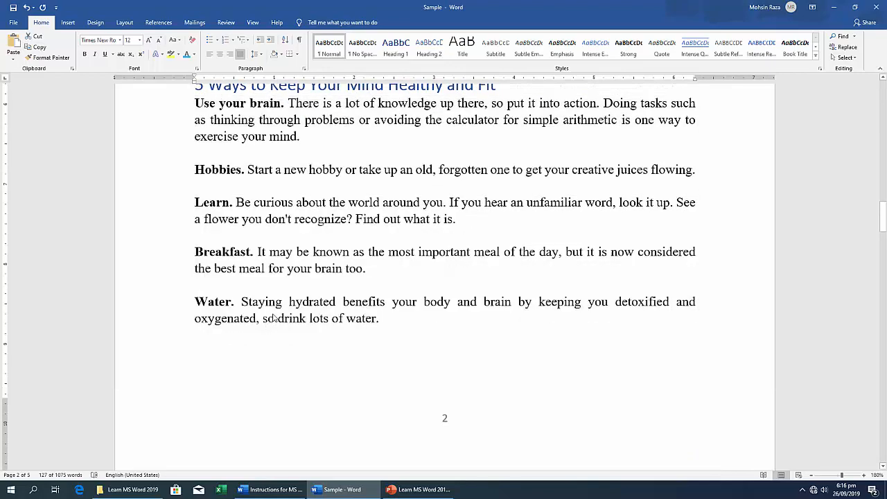
Set the line spacing of the "Use your brain." and "Hobbies." paragraphs to 1.5.
{"action": "double_click", "coordinate": [233, 120]}
{"action": "triple_click", "coordinate": [251, 122]}
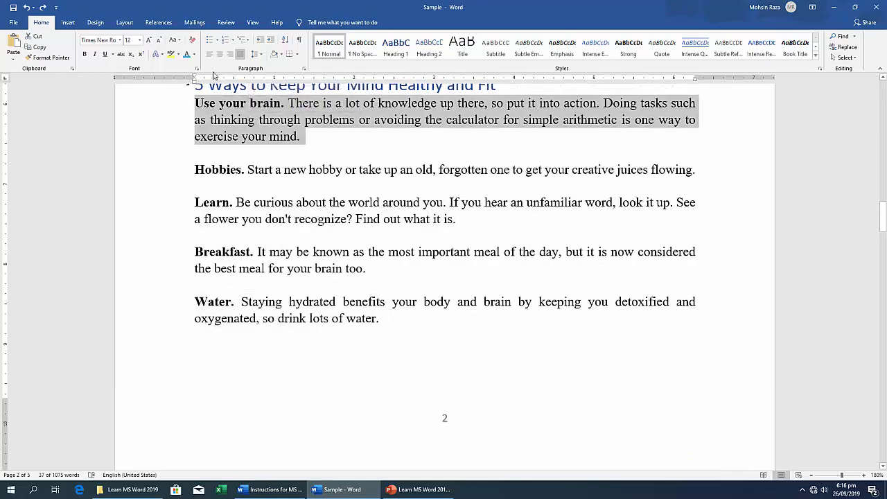
{"action": "left_click", "coordinate": [256, 54]}
{"action": "left_click", "coordinate": [267, 88]}
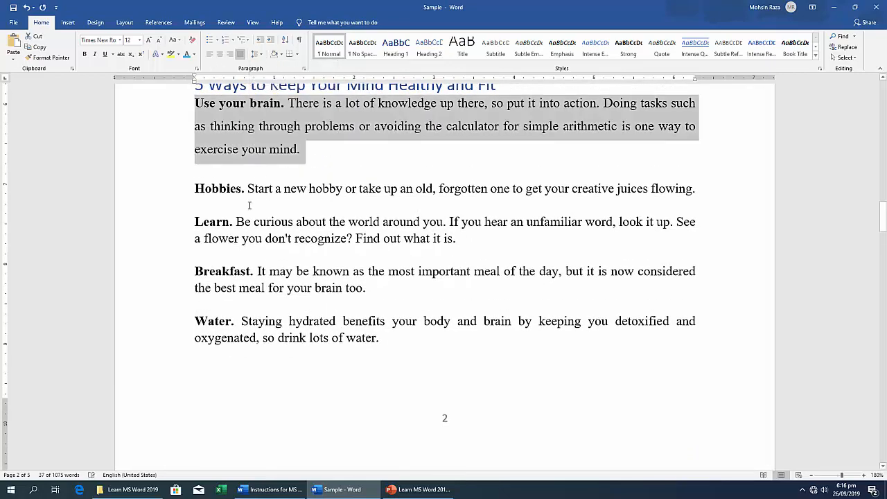
{"action": "triple_click", "coordinate": [250, 188]}
{"action": "left_click", "coordinate": [256, 54]}
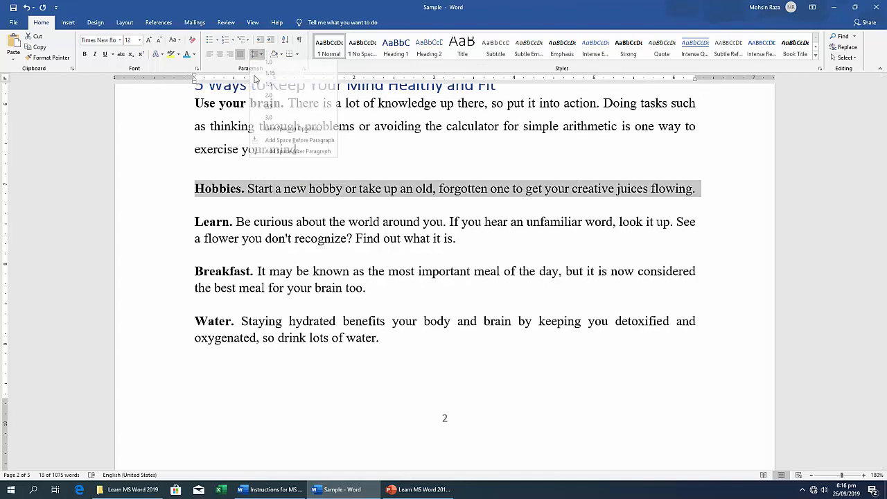
{"action": "left_click", "coordinate": [267, 88]}
Set the line spacing of the "Learn.", "Breakfast." and "Water." paragraphs to 1.5, leaving out the empty paragraphs between them.
{"action": "triple_click", "coordinate": [248, 229]}
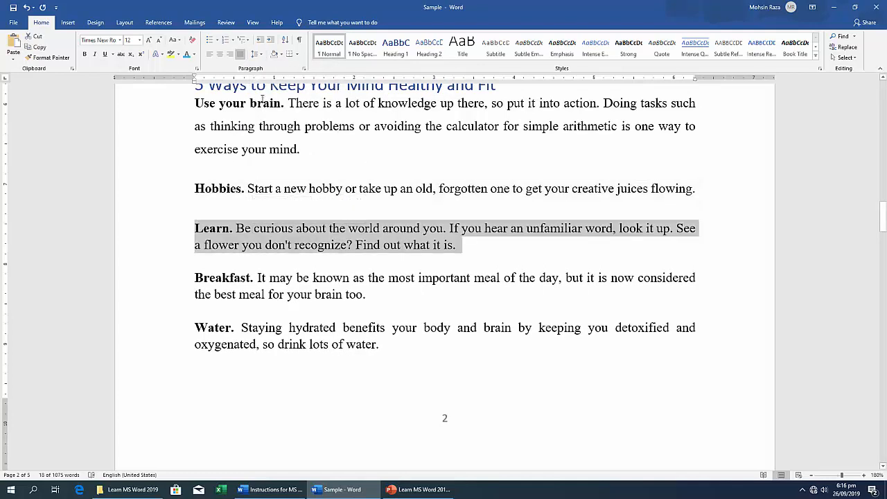
{"action": "left_click", "coordinate": [256, 54]}
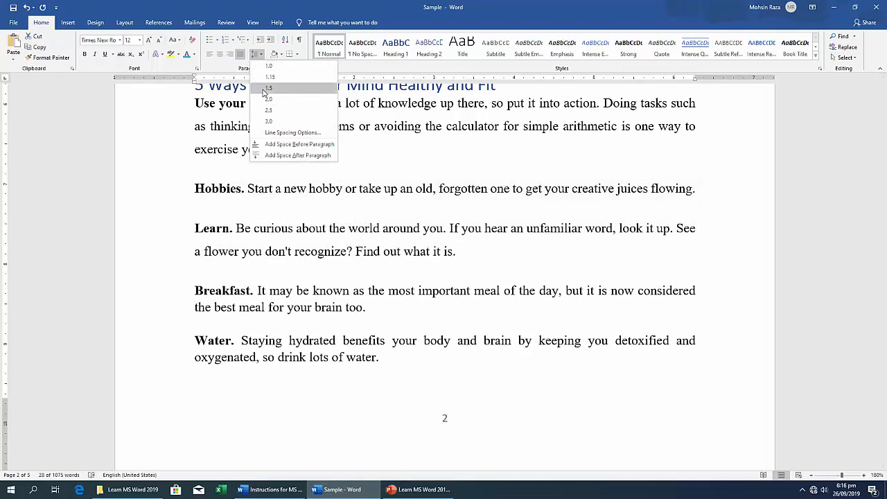
{"action": "left_click", "coordinate": [268, 89]}
{"action": "triple_click", "coordinate": [254, 306]}
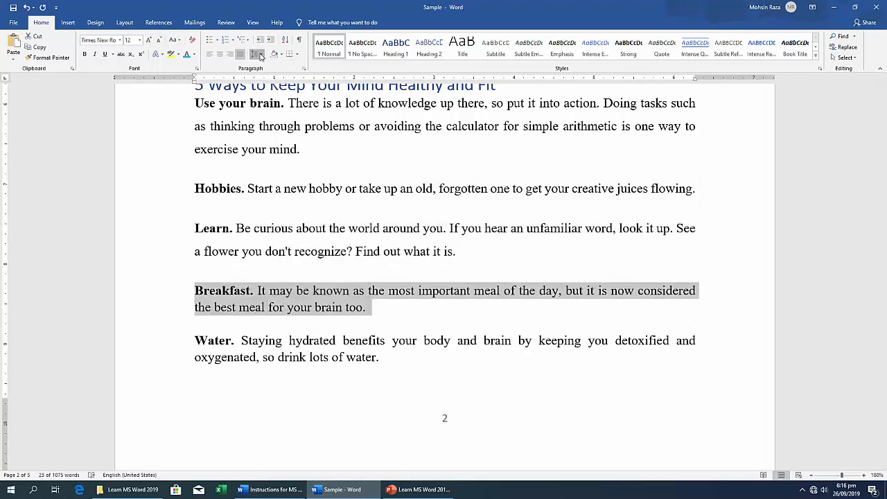
{"action": "left_click", "coordinate": [256, 54]}
{"action": "left_click", "coordinate": [267, 89]}
{"action": "triple_click", "coordinate": [260, 354]}
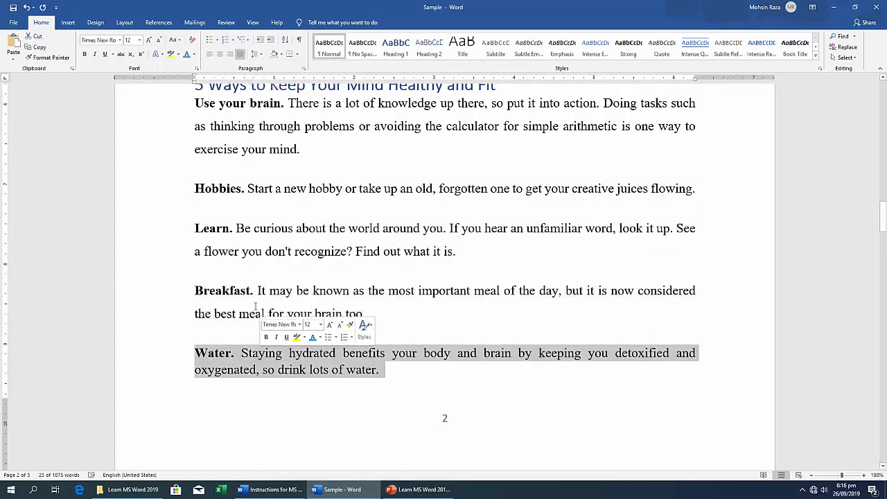
{"action": "left_click", "coordinate": [256, 54]}
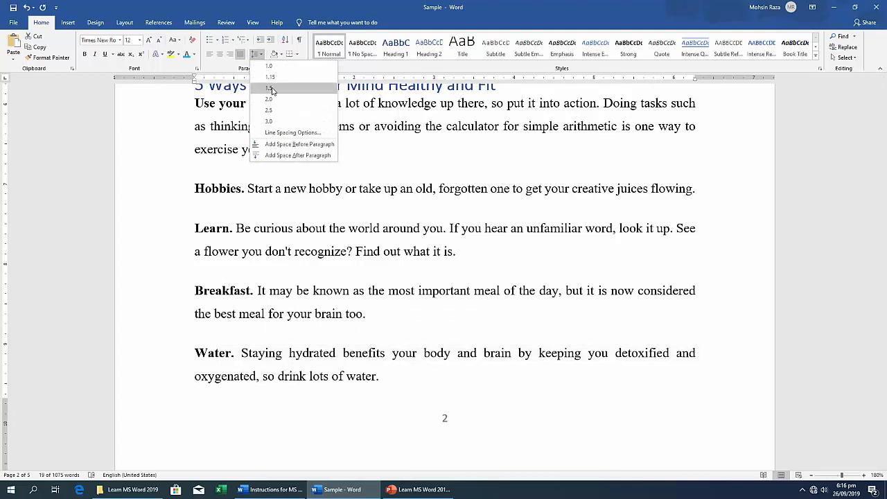
{"action": "left_click", "coordinate": [268, 88]}
{"action": "left_click", "coordinate": [287, 360]}
Color the bold lead-in phrases "Use your brain." and "Hobbies." light blue.
{"action": "scroll", "coordinate": [229, 288], "scroll_direction": "up", "scroll_amount": 3}
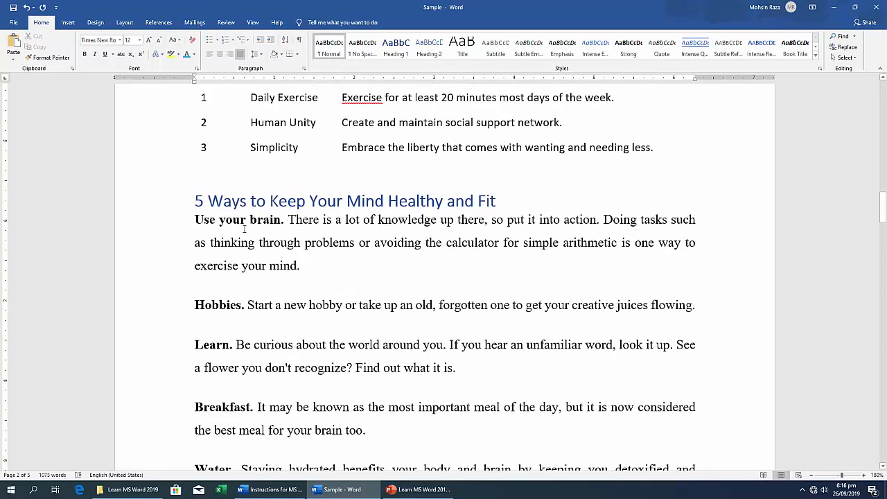
{"action": "left_click_drag", "start_coordinate": [288, 221], "coordinate": [194, 221]}
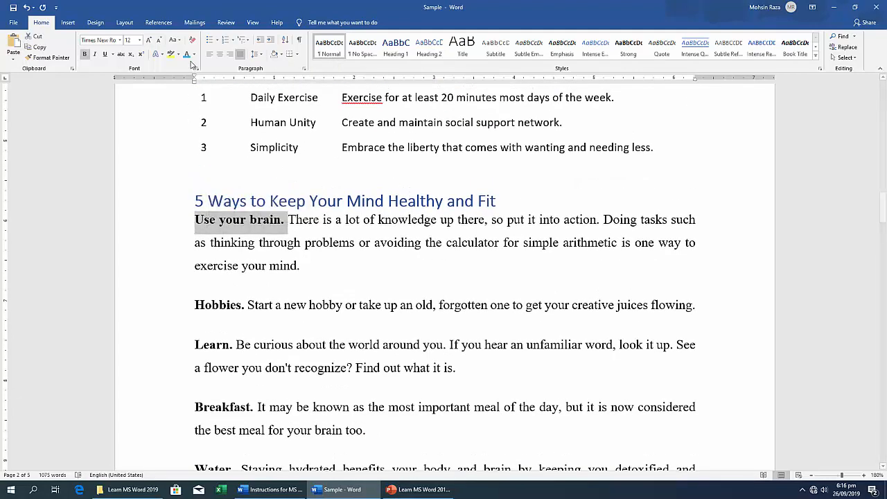
{"action": "left_click", "coordinate": [187, 54]}
{"action": "left_click_drag", "start_coordinate": [246, 305], "coordinate": [194, 305]}
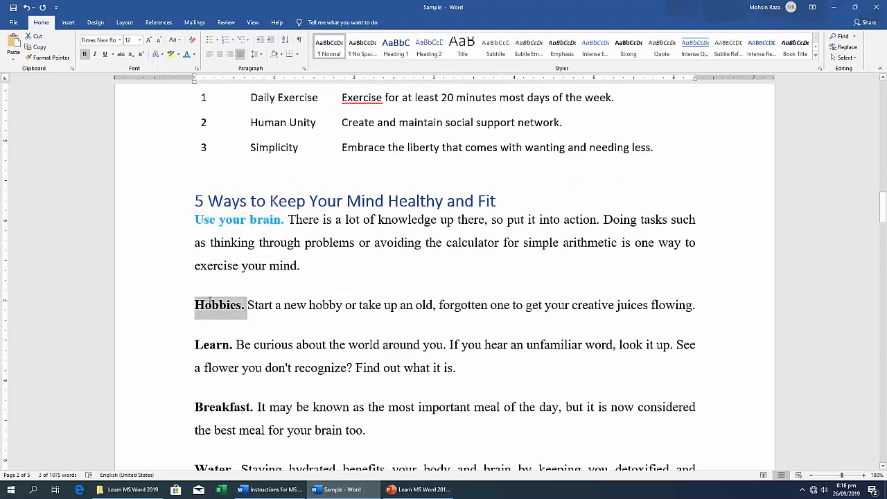
{"action": "left_click", "coordinate": [189, 55]}
Color the bold lead-in words "Learn.", "Breakfast." and "Water." light blue as well.
{"action": "scroll", "coordinate": [258, 236], "scroll_direction": "down", "scroll_amount": 4}
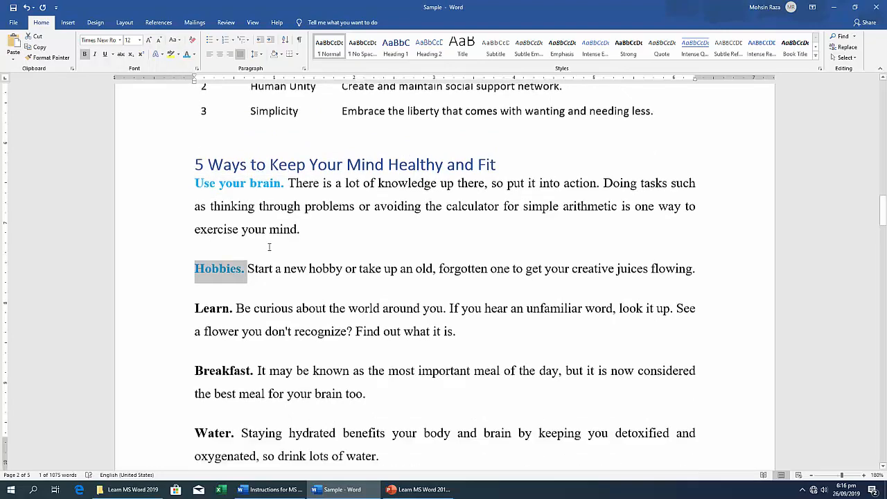
{"action": "left_click_drag", "start_coordinate": [238, 192], "coordinate": [194, 192]}
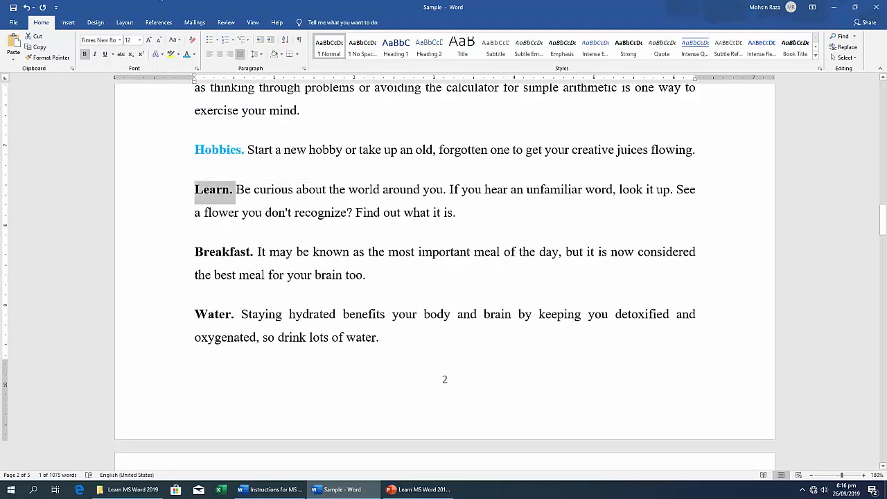
{"action": "left_click", "coordinate": [187, 55]}
{"action": "left_click_drag", "start_coordinate": [255, 254], "coordinate": [195, 254]}
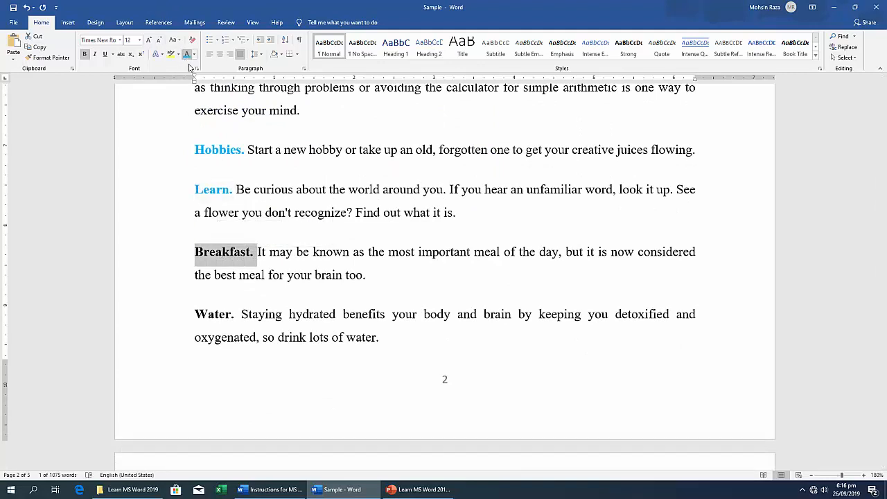
{"action": "left_click", "coordinate": [187, 55]}
{"action": "left_click_drag", "start_coordinate": [241, 315], "coordinate": [195, 316]}
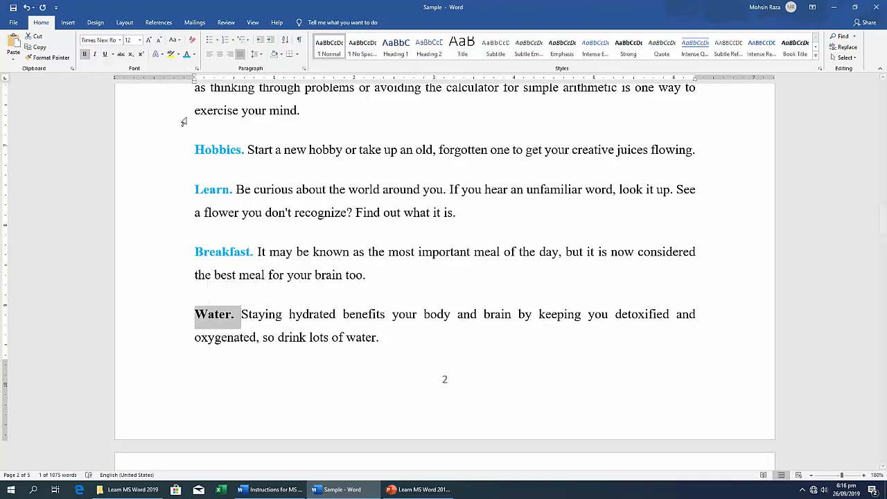
{"action": "left_click", "coordinate": [311, 293]}
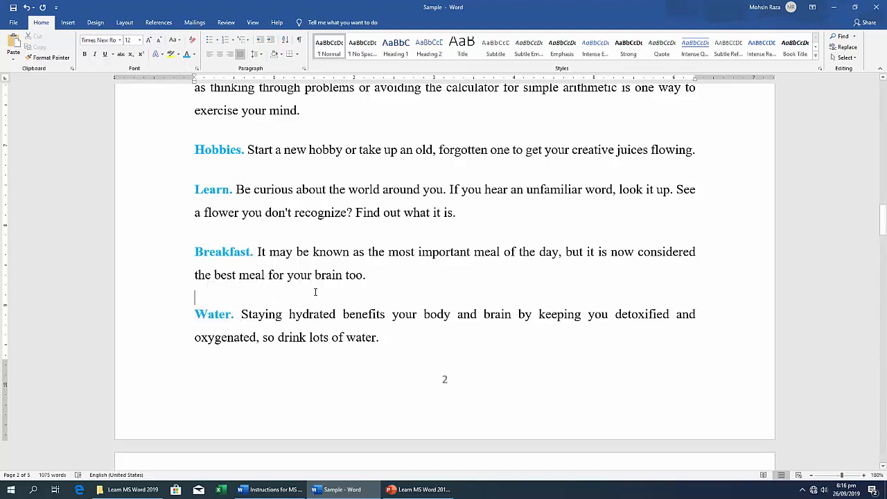
{"action": "scroll", "coordinate": [316, 291], "scroll_direction": "up", "scroll_amount": 5}
{"action": "scroll", "coordinate": [315, 292], "scroll_direction": "down", "scroll_amount": 3}
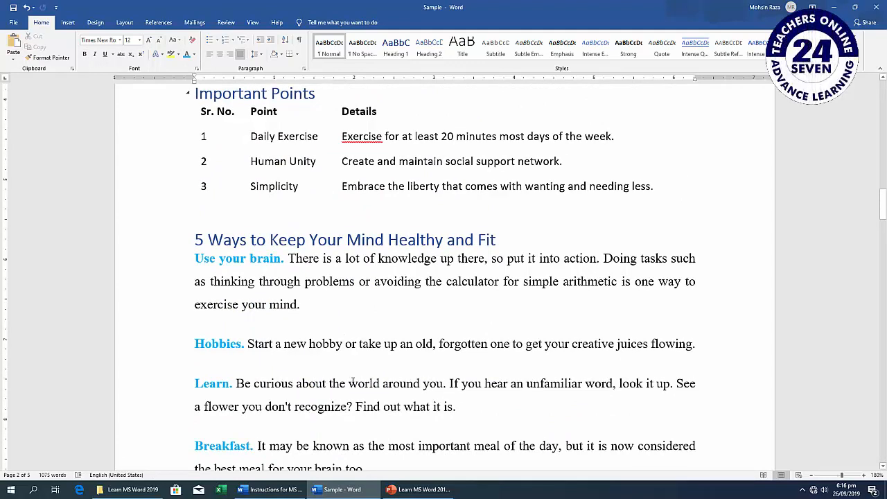
Compare the imported text with the Formatting Text task in the Instructions for MS Word document, and return to the Sample document.
{"action": "left_click", "coordinate": [271, 490]}
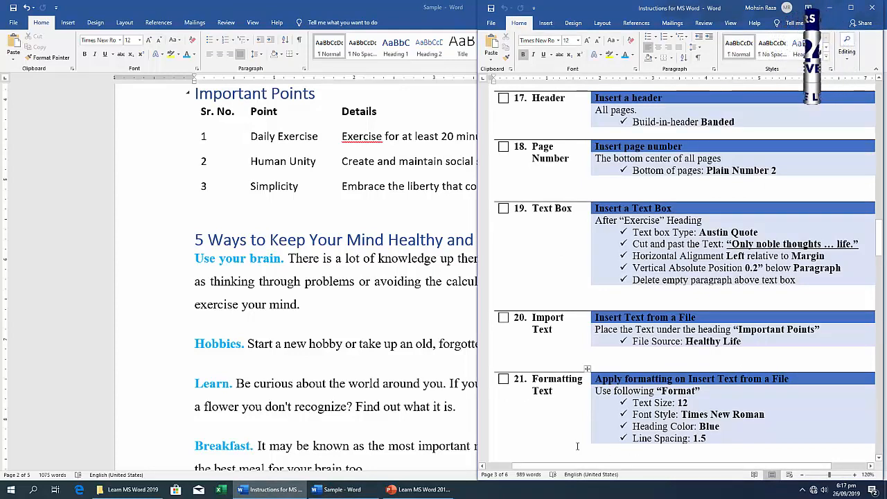
{"action": "mouse_move", "coordinate": [409, 491]}
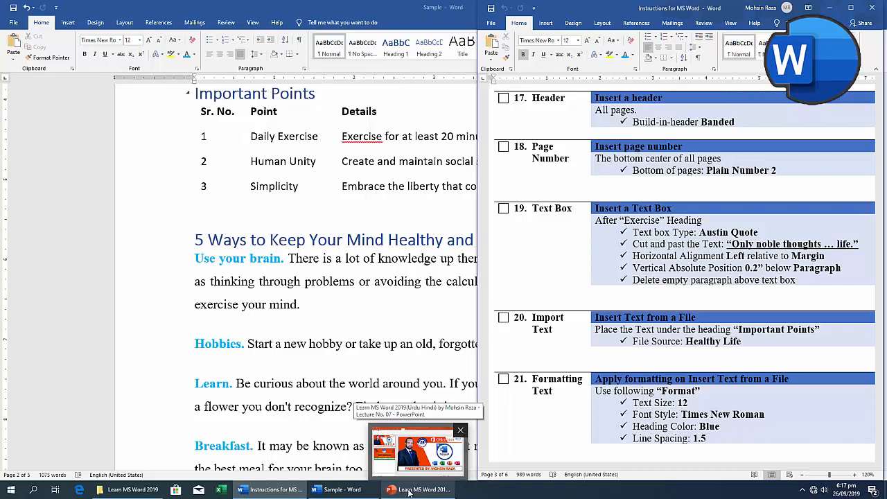
{"action": "double_click", "coordinate": [69, 9]}
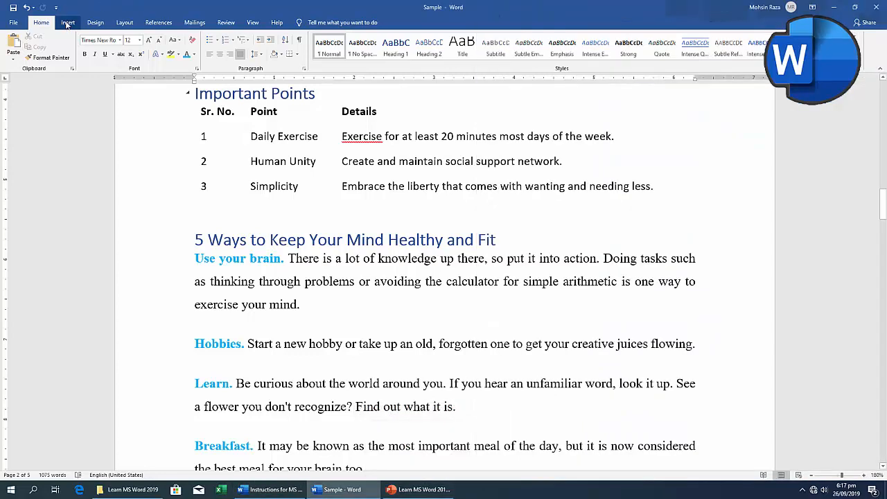
{"action": "left_click", "coordinate": [67, 23]}
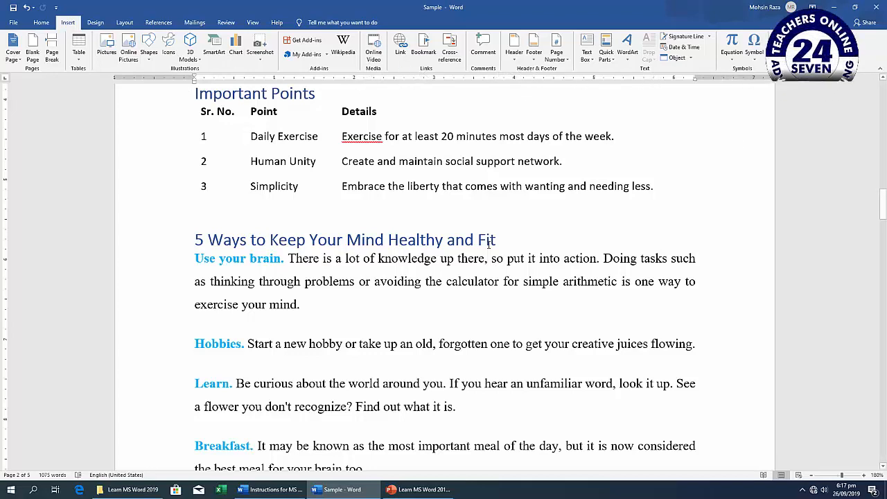
Switch to the Learn MS Word 2019 presentation in PowerPoint and start the slide show from the "Thanks for Watching" slide.
{"action": "mouse_move", "coordinate": [439, 496]}
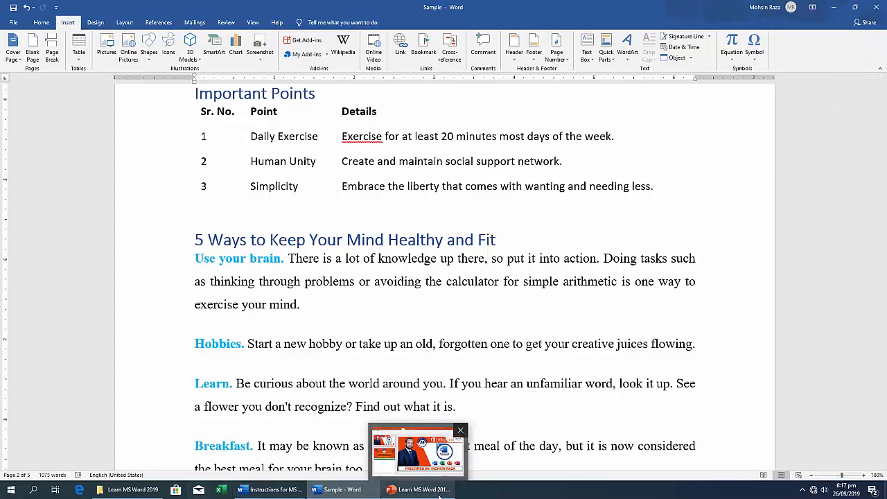
{"action": "left_click", "coordinate": [440, 447]}
{"action": "scroll", "coordinate": [288, 315], "scroll_direction": "down", "scroll_amount": 1}
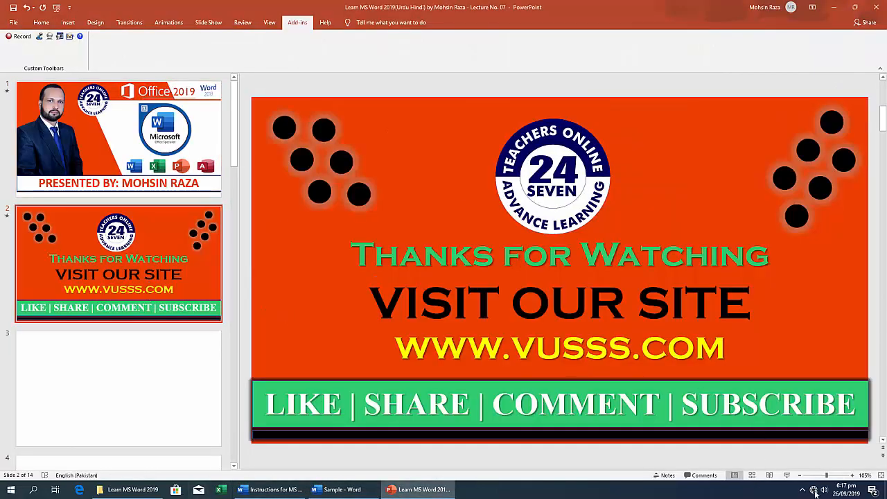
{"action": "left_click", "coordinate": [786, 475]}
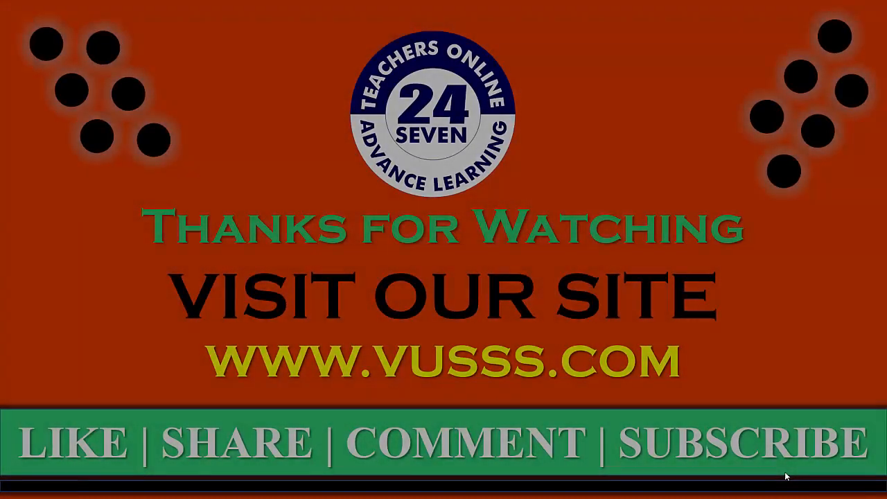